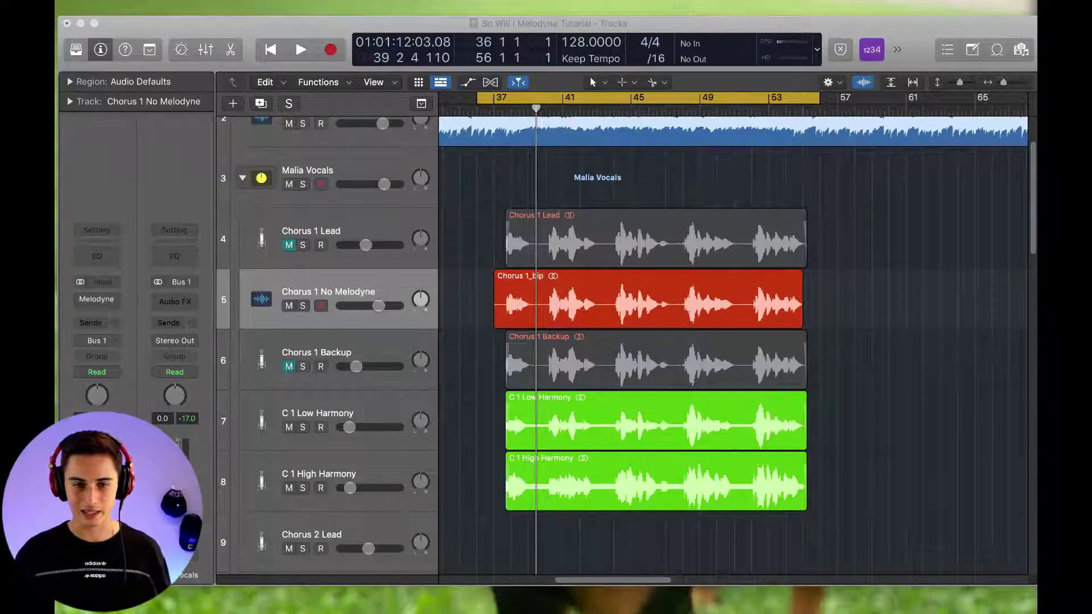
# - Zoom the arrange view out and back in to frame the chorus regions around the playhead
pyautogui.press('super+Left')
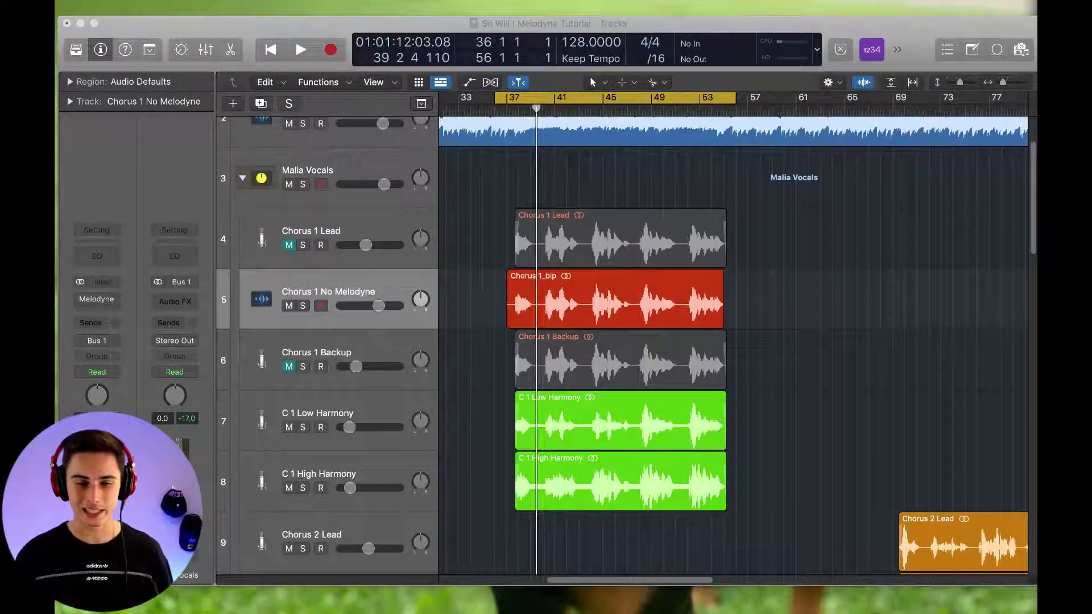
pyautogui.press('super+Right')
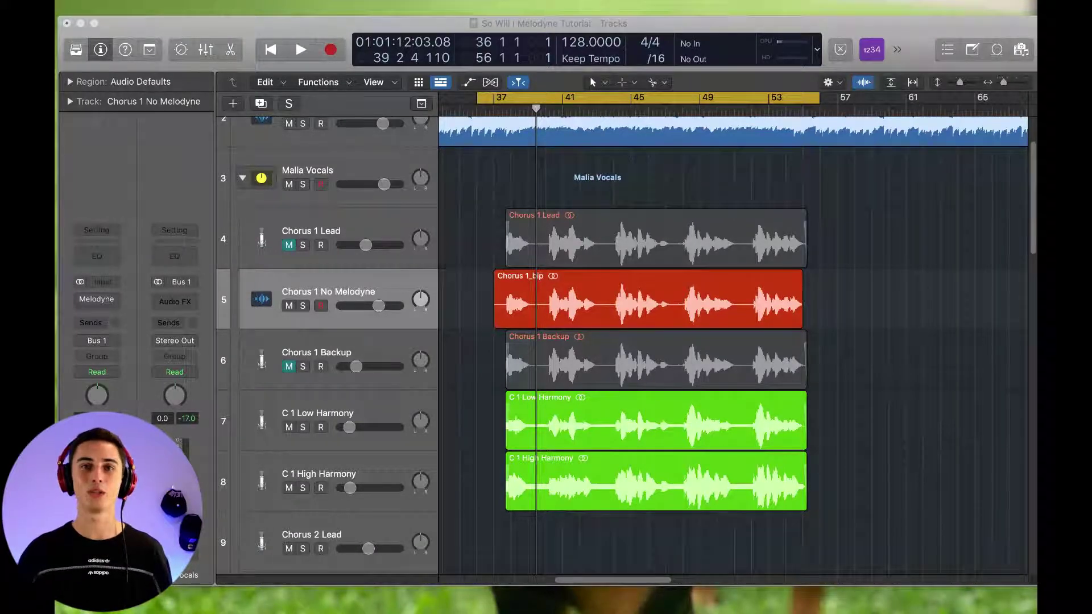
pyautogui.press('super+Right')
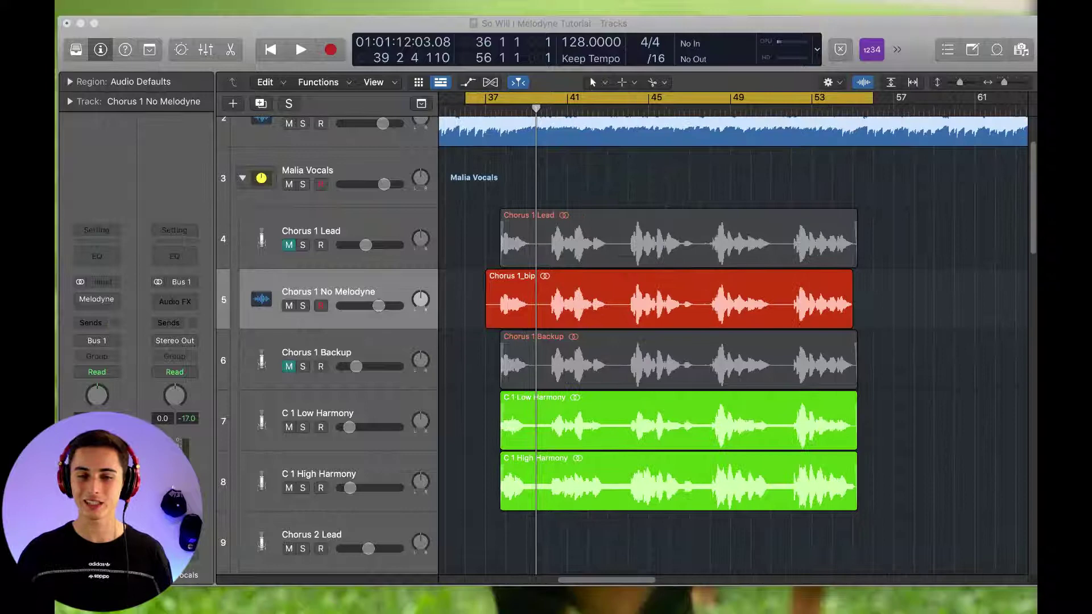
pyautogui.press('super+Left')
pyautogui.hscroll(-2, 734, 341)
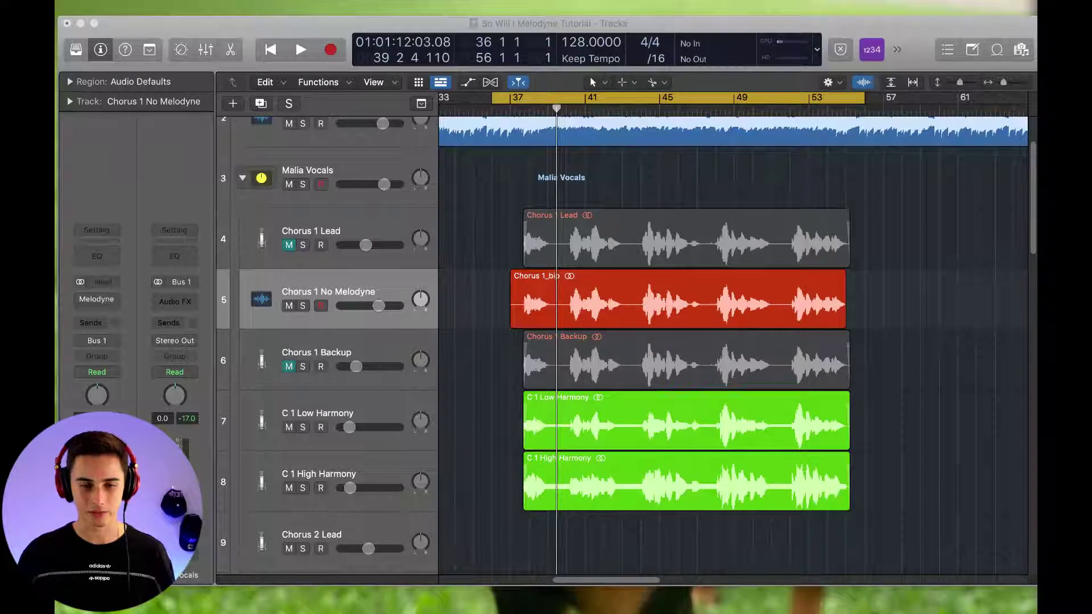
# - Load Celemony Melodyne (Stereo) into the Chorus 1 No Melodyne insert slot
pyautogui.click(119, 299)
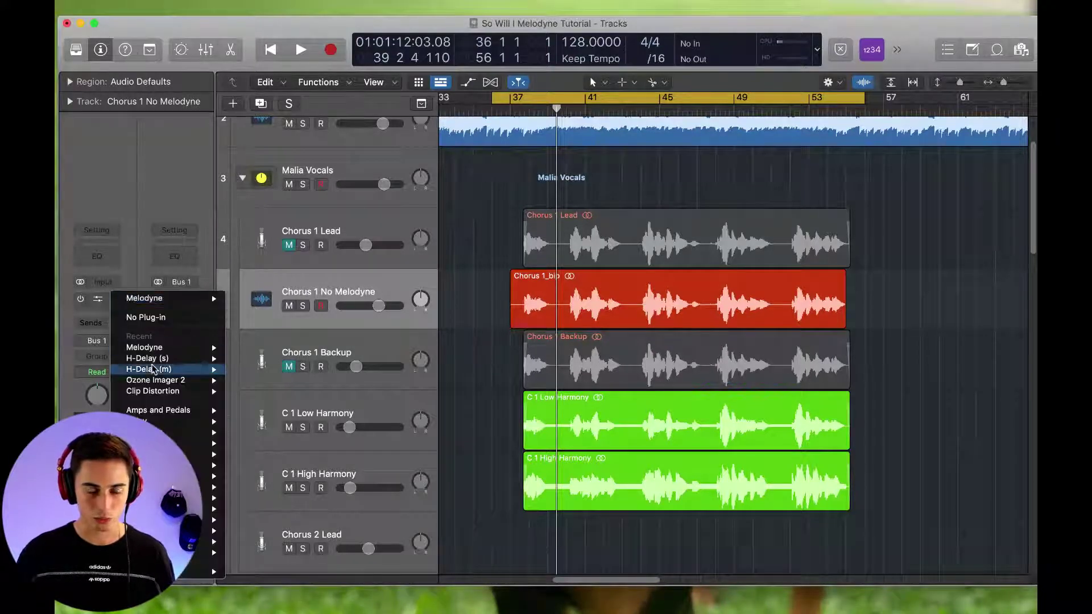
pyautogui.moveTo(187, 571)
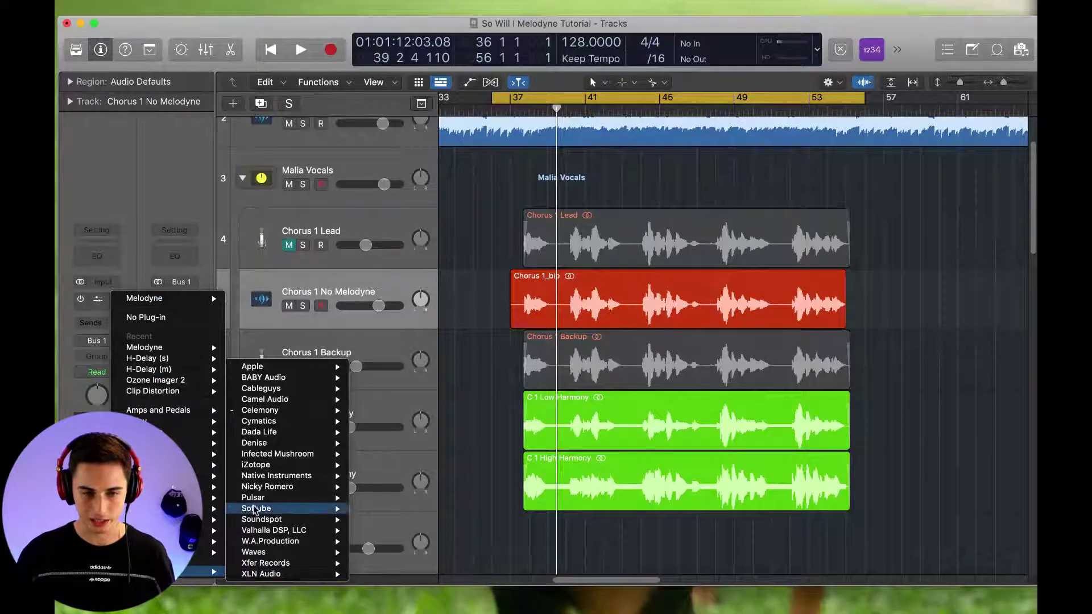
pyautogui.moveTo(327, 410)
pyautogui.moveTo(401, 413)
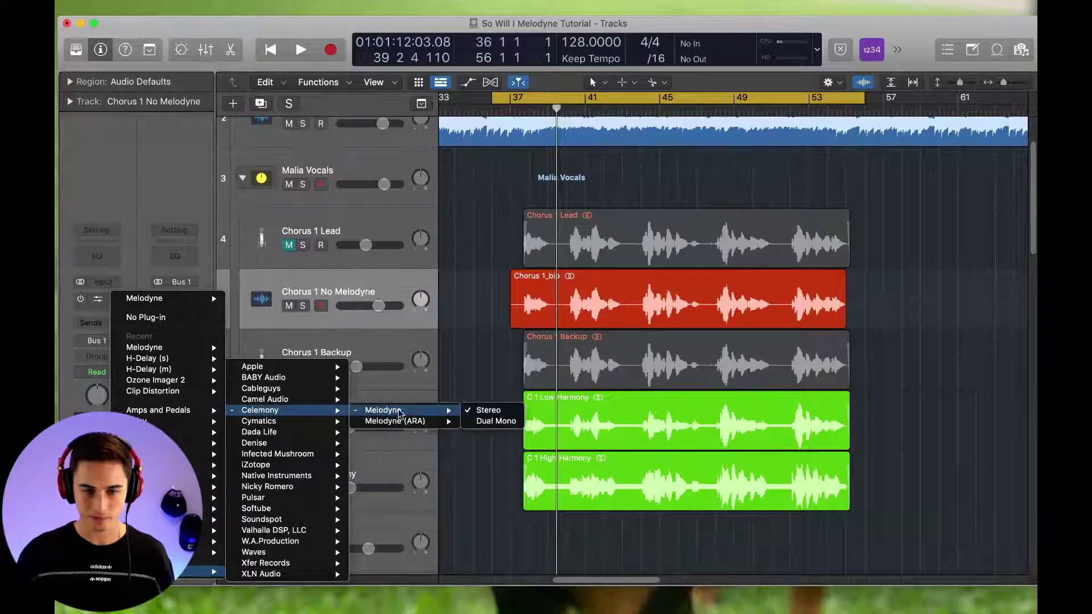
pyautogui.click(476, 409)
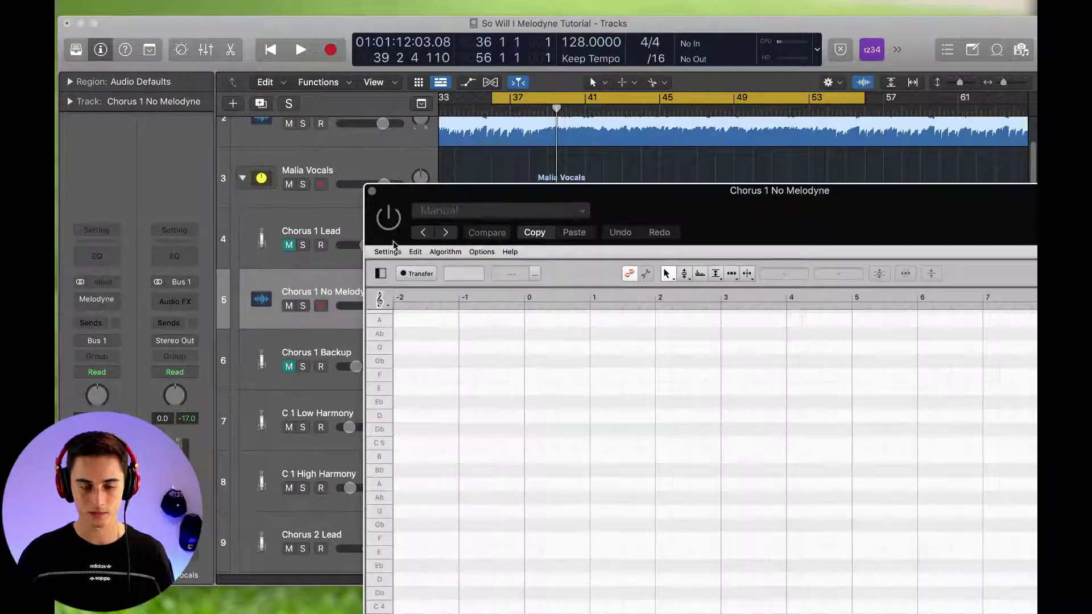
# - Reposition the Melodyne window so the tracks down to Chorus 1 Backup are visible
pyautogui.moveTo(695, 199); pyautogui.dragTo(548, 401)
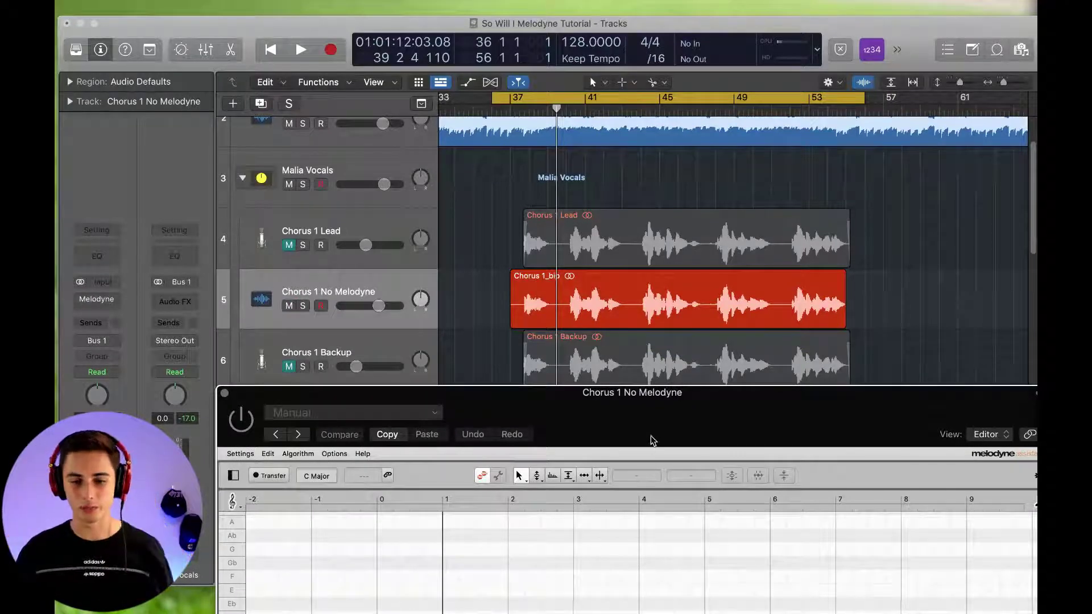
pyautogui.moveTo(654, 427); pyautogui.dragTo(625, 371)
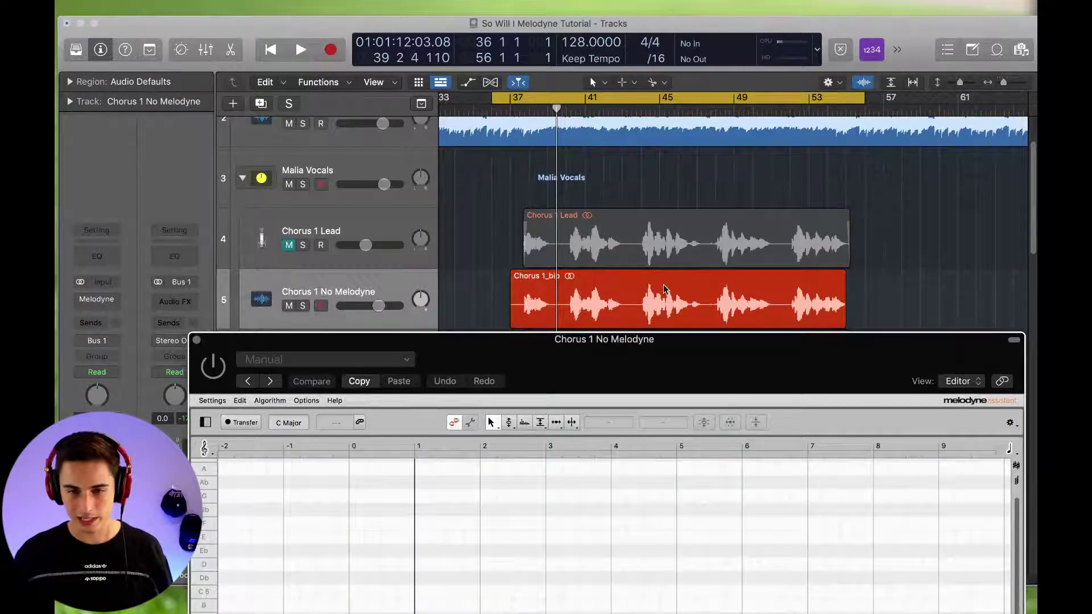
pyautogui.moveTo(663, 338); pyautogui.dragTo(648, 64)
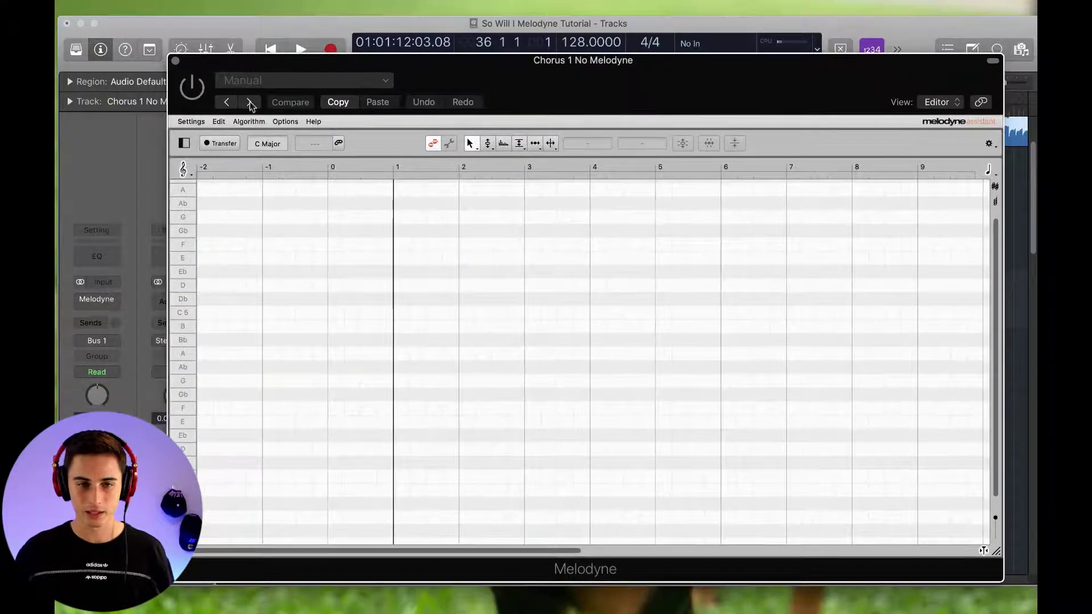
# - Arm Melodyne's Transfer, select the Chorus 1_bip region and play the chorus into Melodyne
pyautogui.click(220, 144)
pyautogui.moveTo(534, 87); pyautogui.dragTo(539, 407)
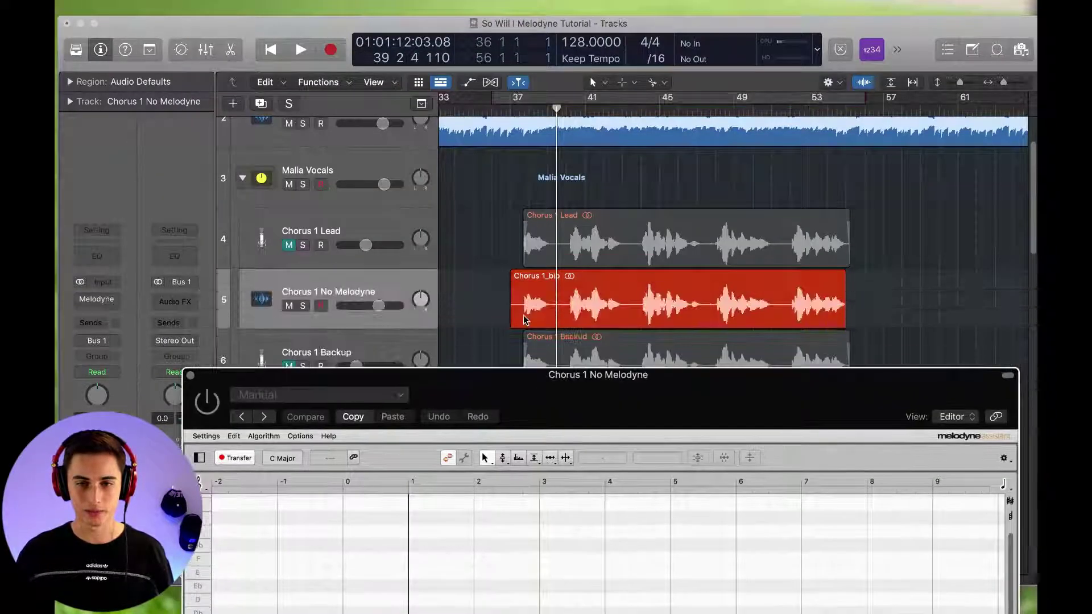
pyautogui.click(526, 301)
pyautogui.press('space')
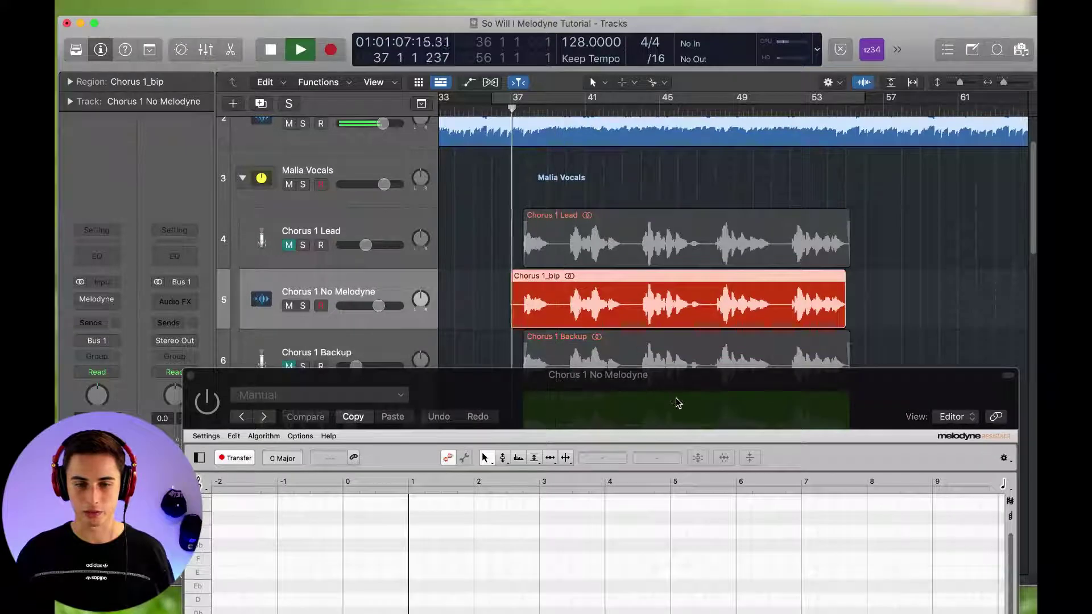
pyautogui.moveTo(677, 402); pyautogui.dragTo(652, 74)
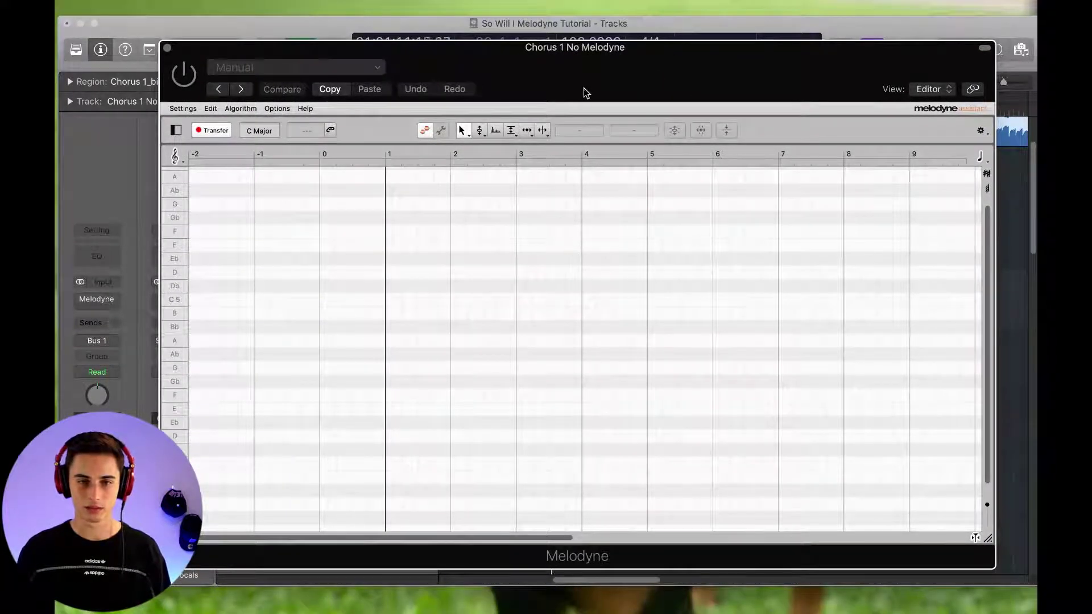
pyautogui.moveTo(589, 79); pyautogui.dragTo(564, 383)
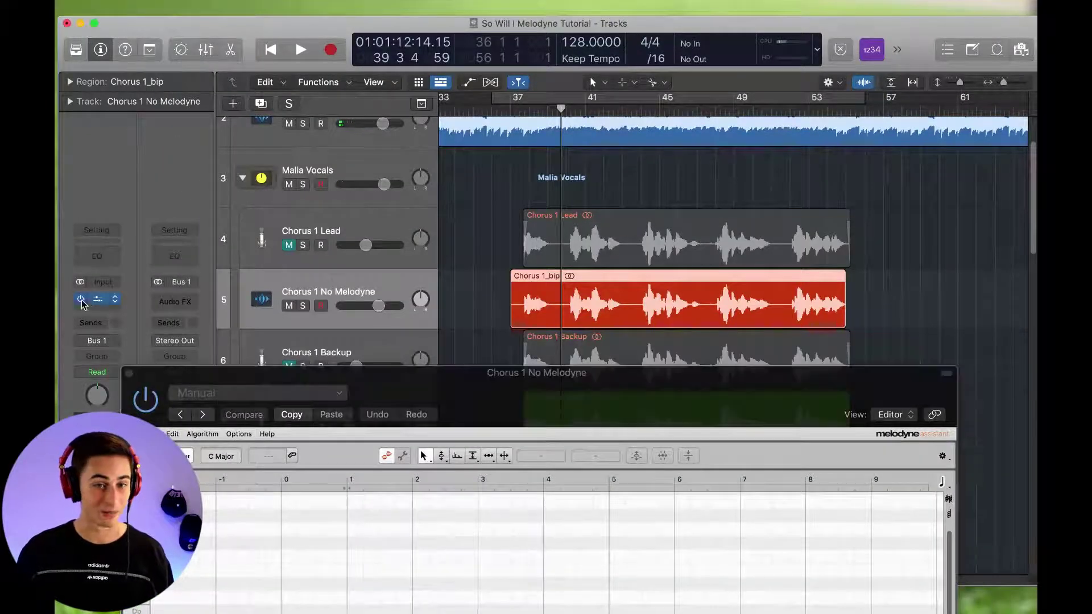
pyautogui.moveTo(438, 397); pyautogui.dragTo(531, 332)
pyautogui.press('space')
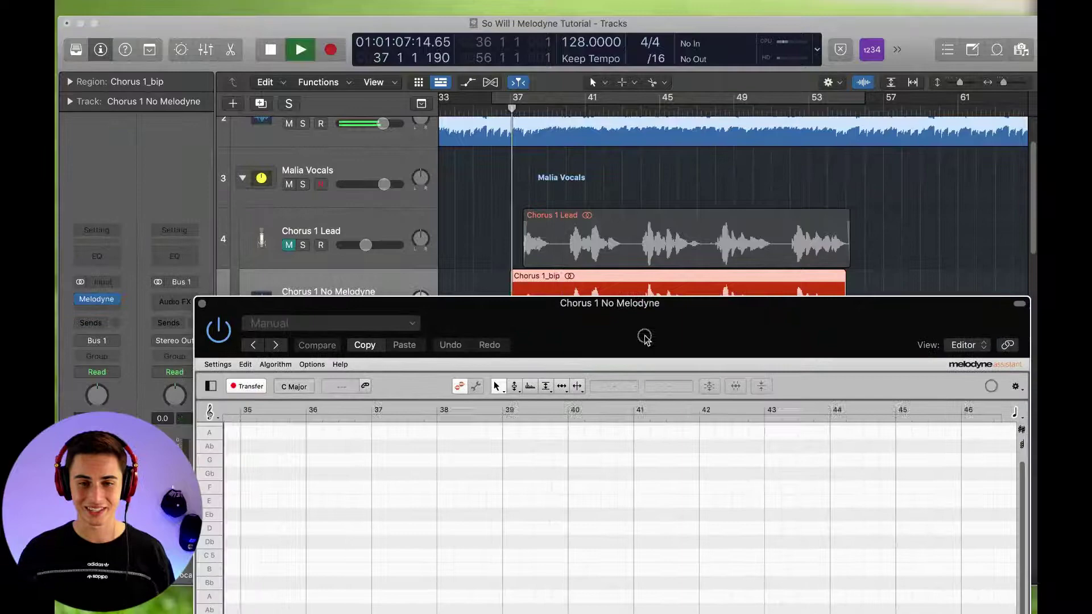
pyautogui.moveTo(640, 334); pyautogui.dragTo(567, 106)
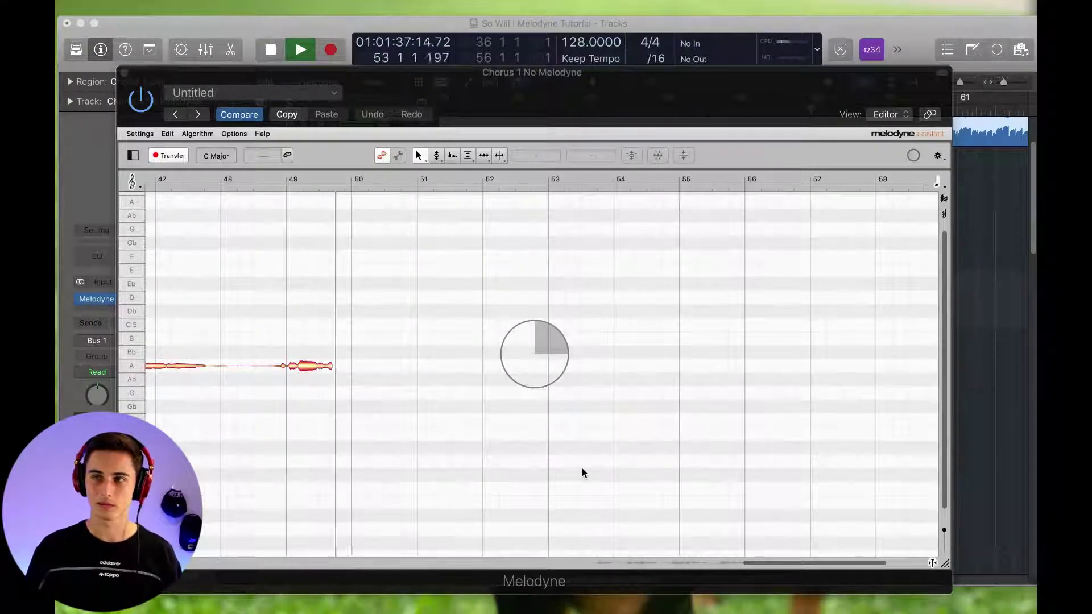
# - Let the transfer run through bar 55, then scroll Melodyne back to bar 37
pyautogui.moveTo(587, 105); pyautogui.dragTo(639, 363)
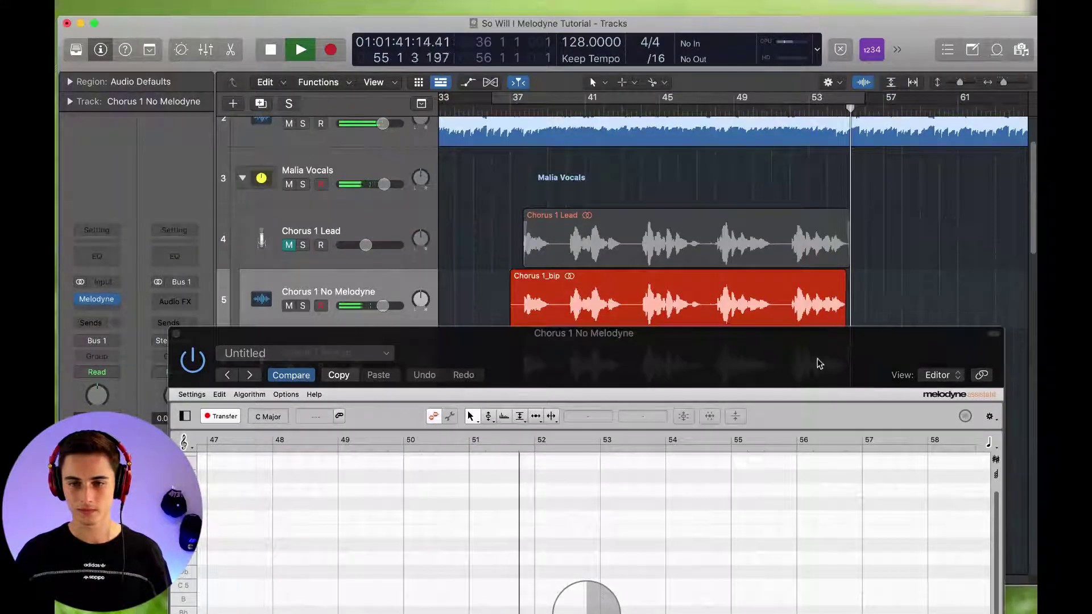
pyautogui.moveTo(819, 363); pyautogui.dragTo(692, 79)
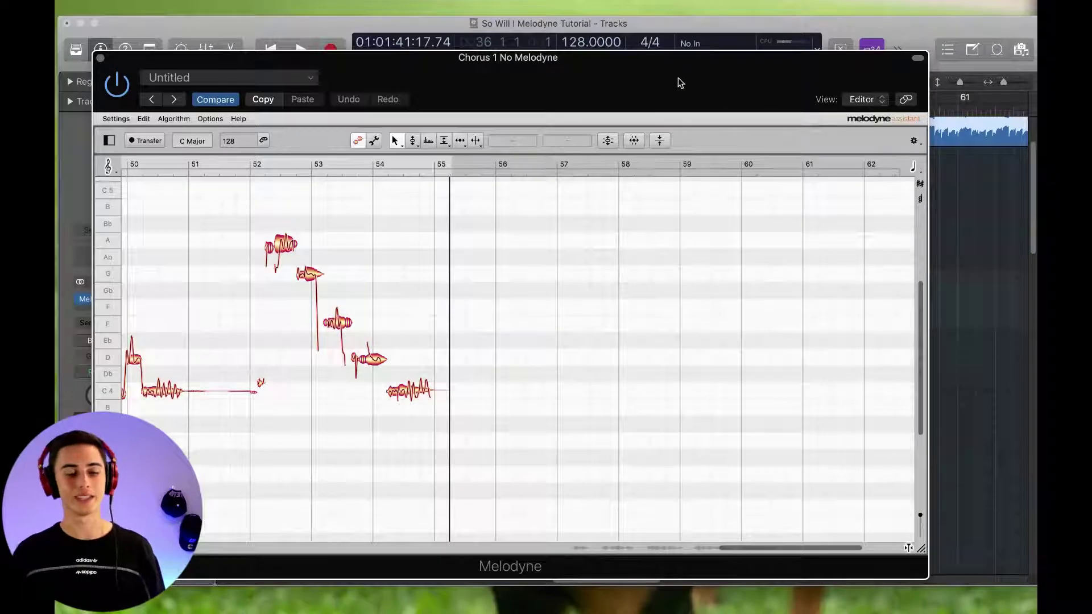
pyautogui.moveTo(617, 86); pyautogui.dragTo(641, 68)
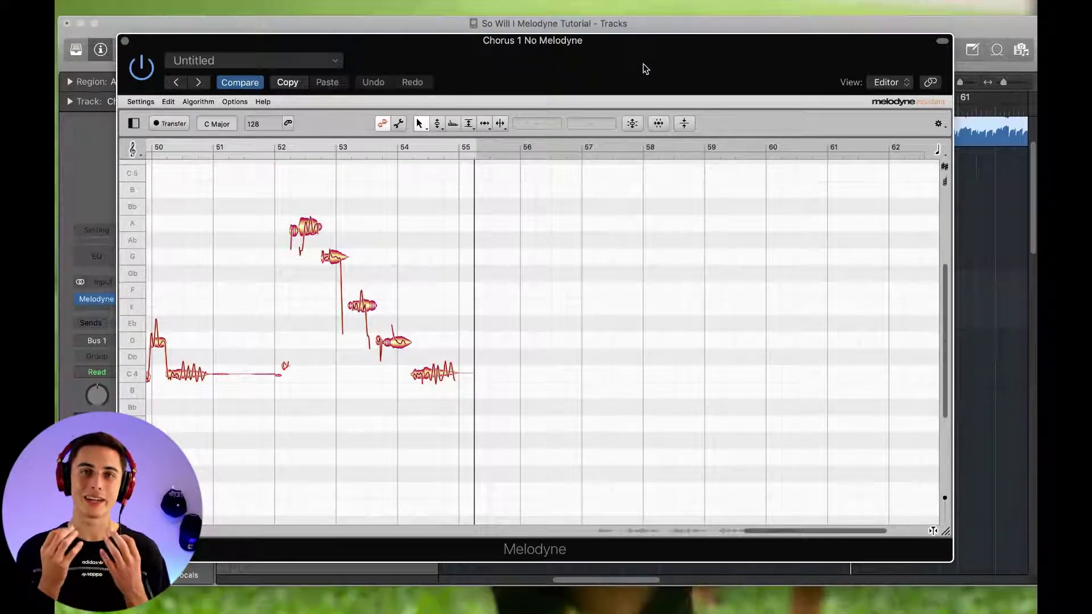
pyautogui.moveTo(466, 61); pyautogui.dragTo(538, 43)
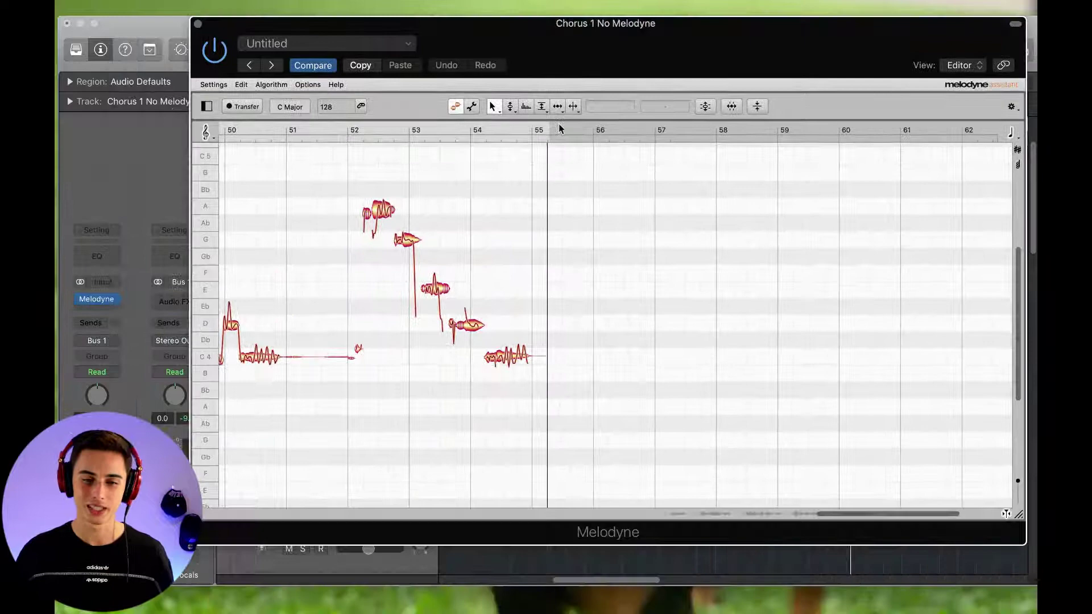
pyautogui.hscroll(-10, 548, 263)
pyautogui.hscroll(-4, 515, 254)
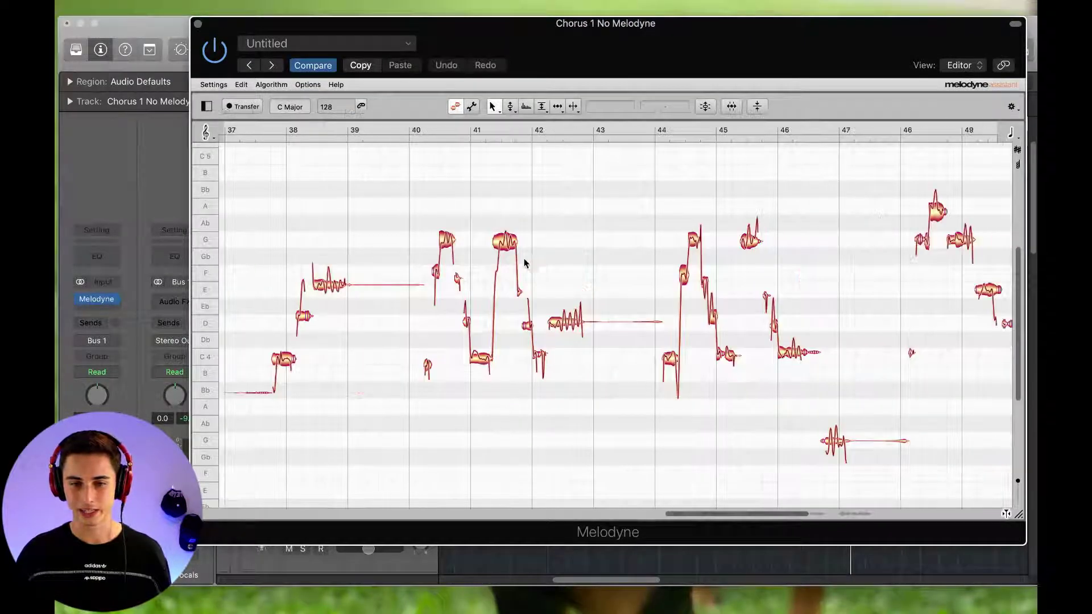
pyautogui.moveTo(621, 46); pyautogui.dragTo(560, 52)
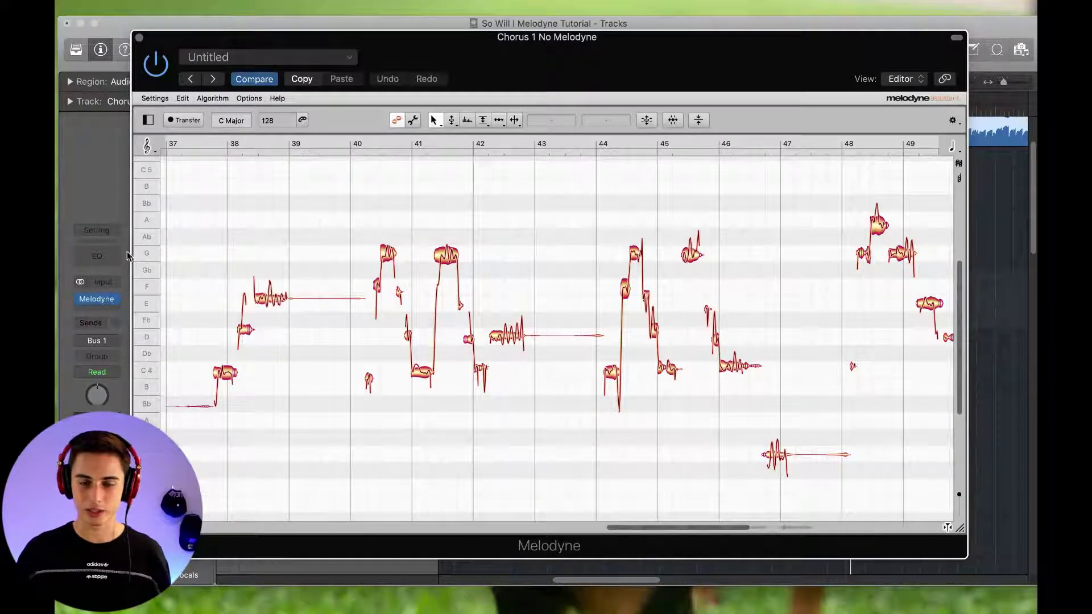
pyautogui.moveTo(572, 60); pyautogui.dragTo(592, 374)
# - Drag a cycle range from bar 37 to bar 55, then switch cycle off
pyautogui.moveTo(519, 103); pyautogui.dragTo(845, 103)
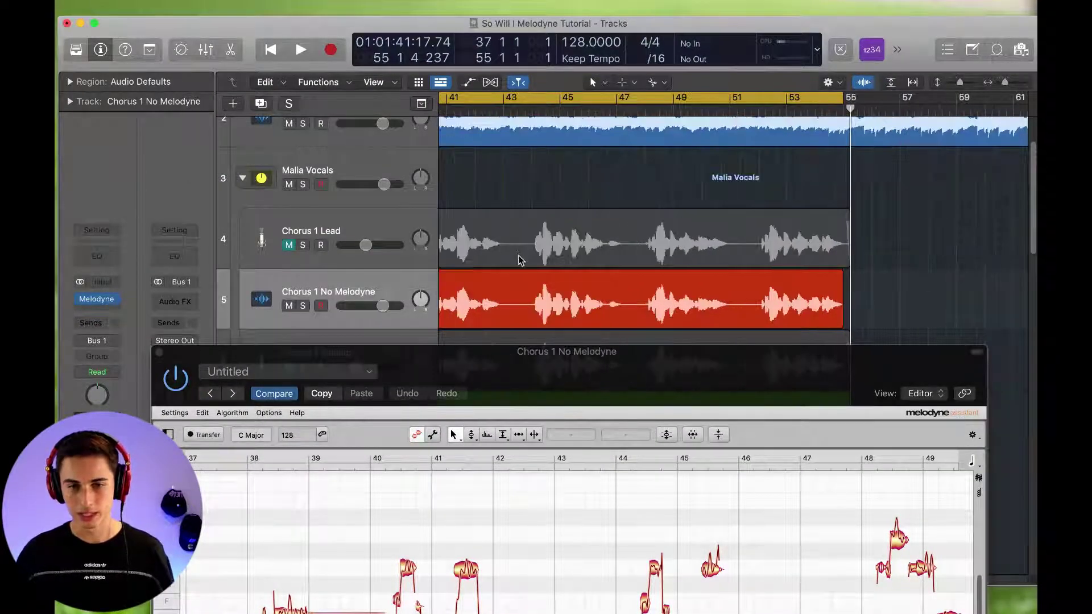
pyautogui.scroll(2, 520, 261)
pyautogui.click(547, 106)
pyautogui.scroll(3, 545, 132)
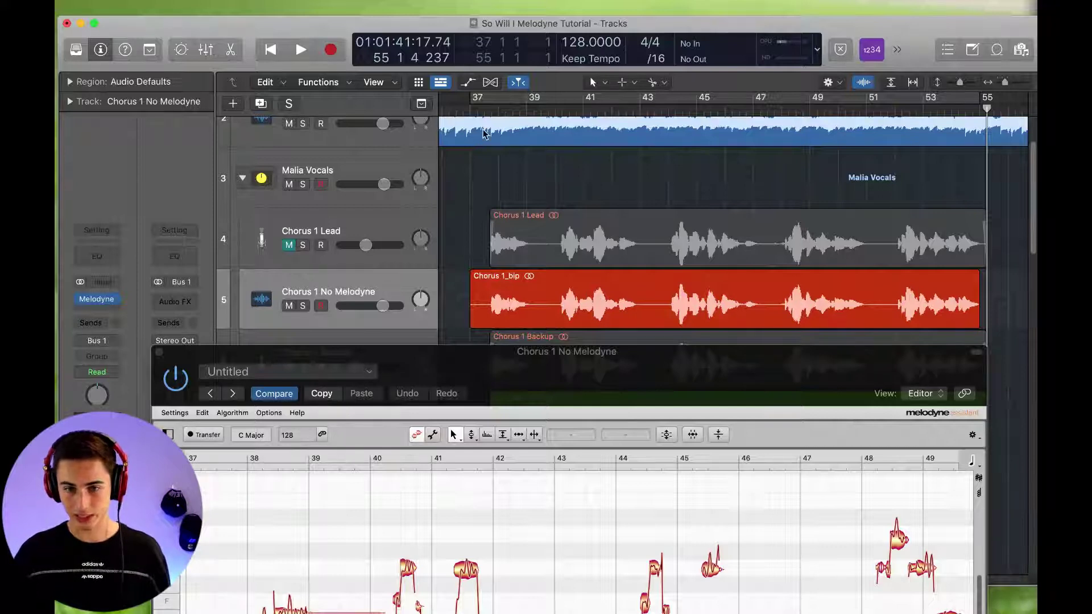
# - Set a cycle range from bar 37 to 39 3 1 1 and briefly audition it
pyautogui.moveTo(477, 97); pyautogui.dragTo(560, 98)
pyautogui.hscroll(-3, 543, 98)
pyautogui.scroll(3, 549, 98)
pyautogui.moveTo(646, 100); pyautogui.dragTo(630, 101)
pyautogui.moveTo(685, 386); pyautogui.dragTo(718, 134)
pyautogui.press('space')
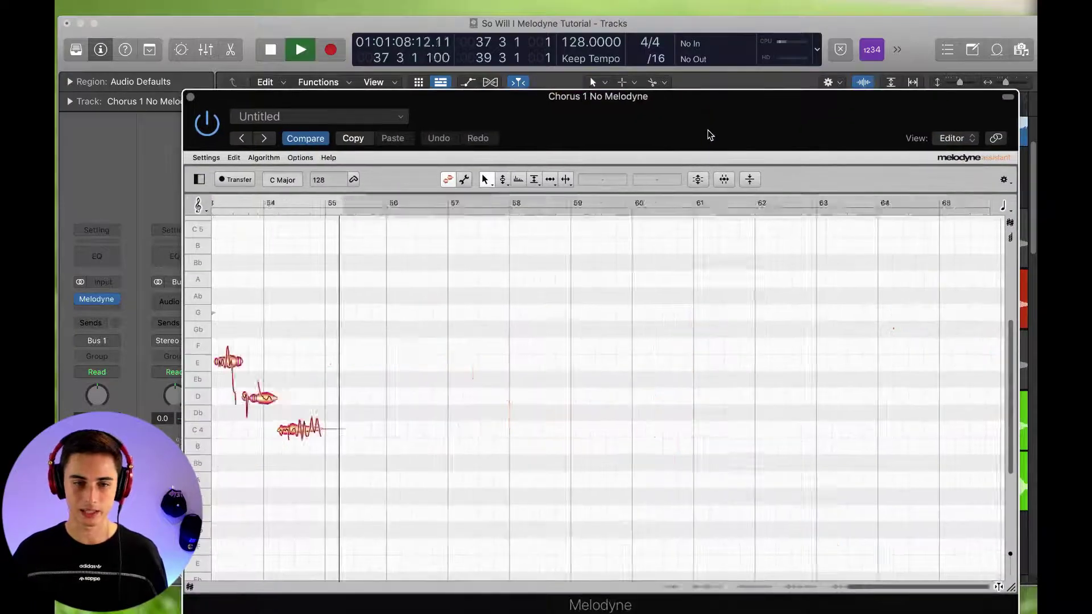
pyautogui.press('space')
pyautogui.moveTo(654, 123); pyautogui.dragTo(632, 57)
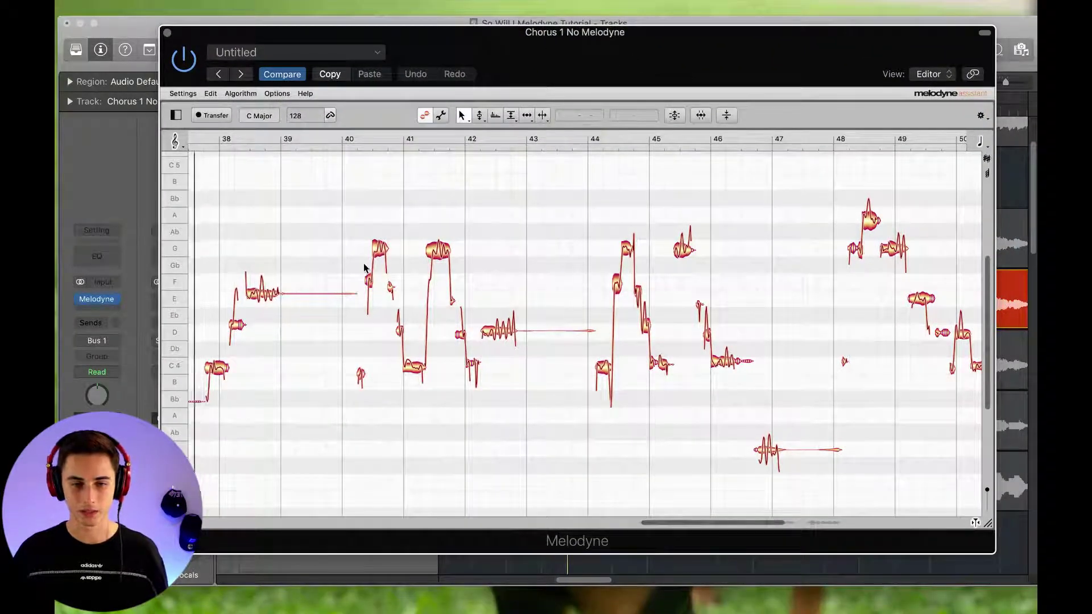
pyautogui.press('space')
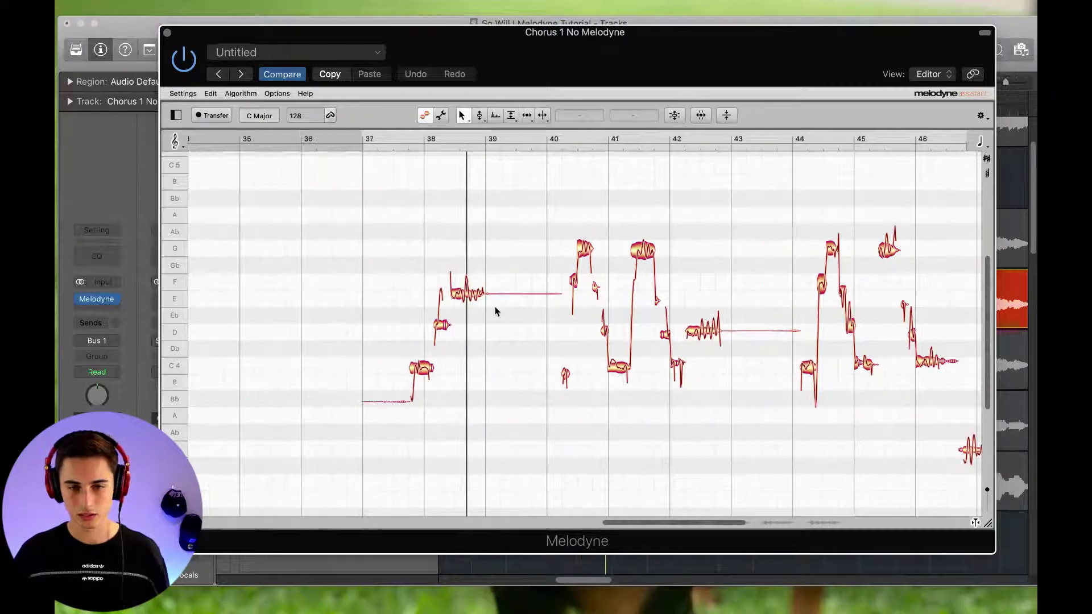
pyautogui.press('space')
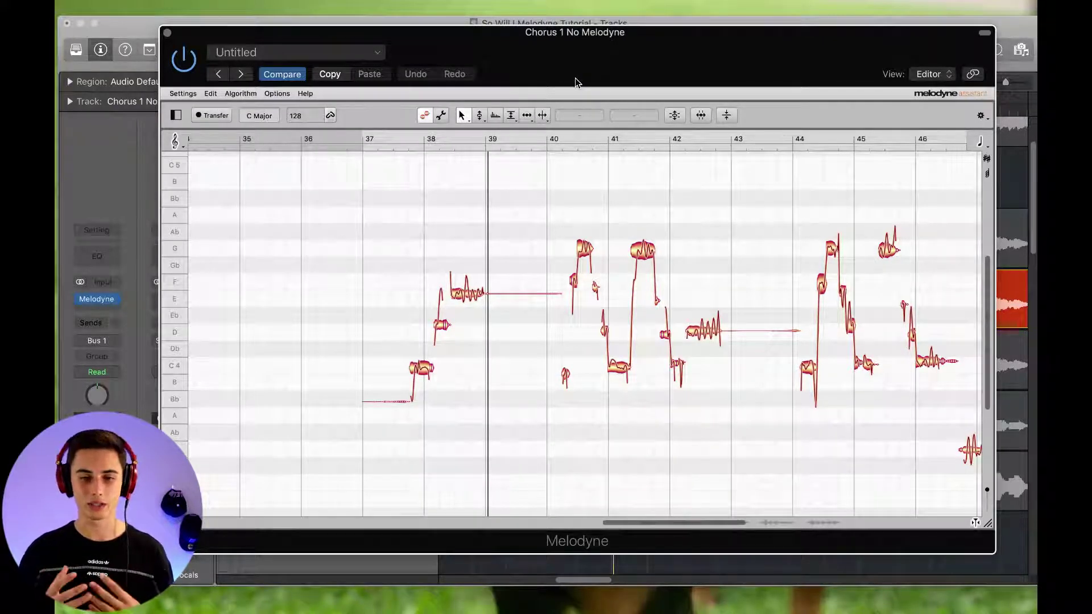
pyautogui.moveTo(586, 63); pyautogui.dragTo(589, 56)
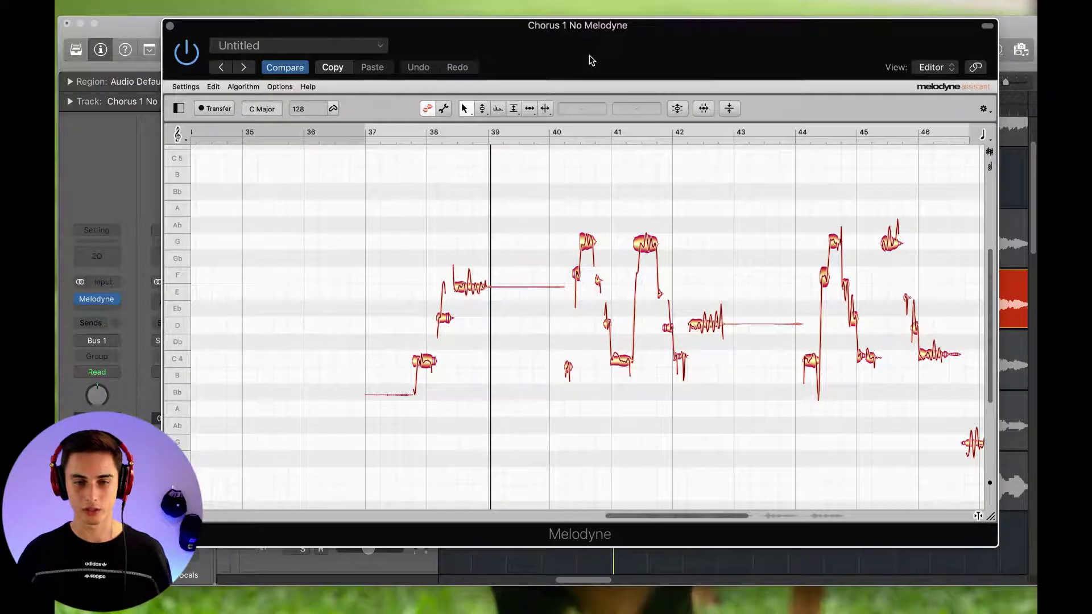
pyautogui.click(465, 108)
pyautogui.moveTo(494, 230); pyautogui.dragTo(489, 228)
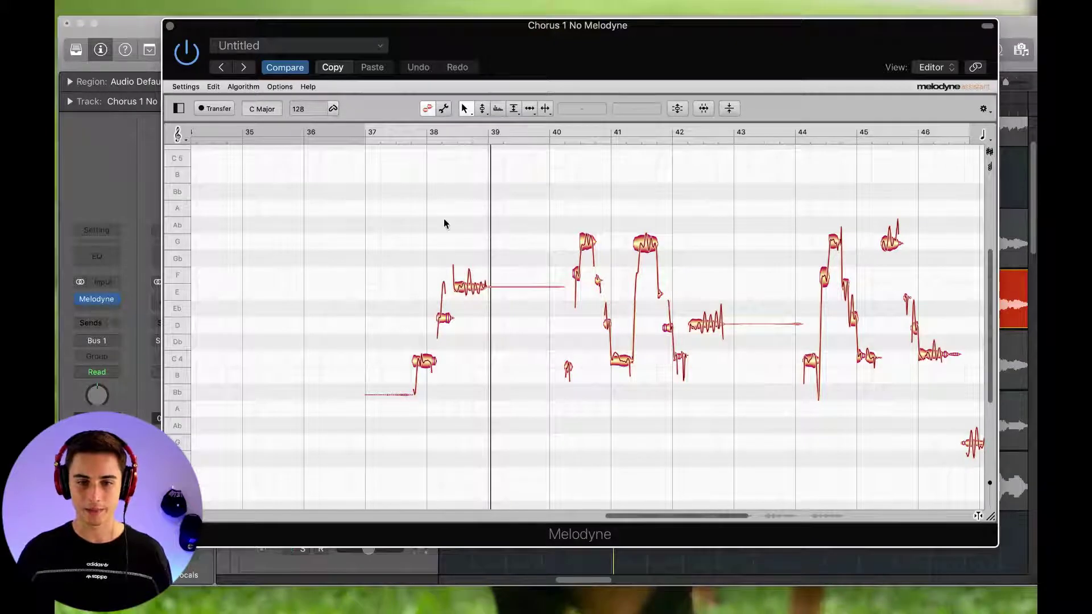
pyautogui.moveTo(382, 212); pyautogui.dragTo(498, 406)
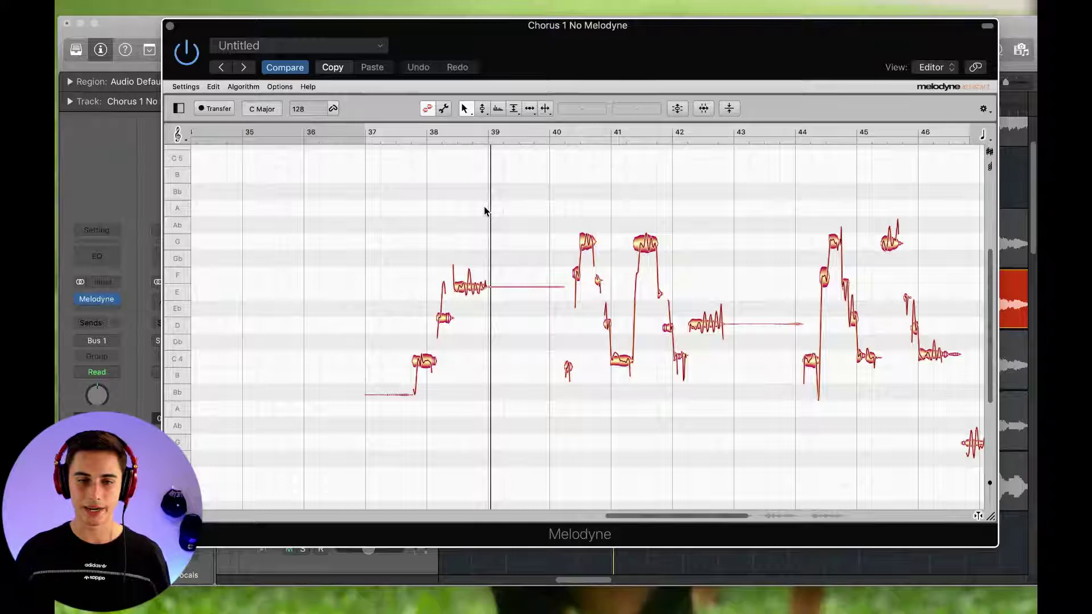
pyautogui.hscroll(2, 485, 209)
pyautogui.hscroll(3, 488, 216)
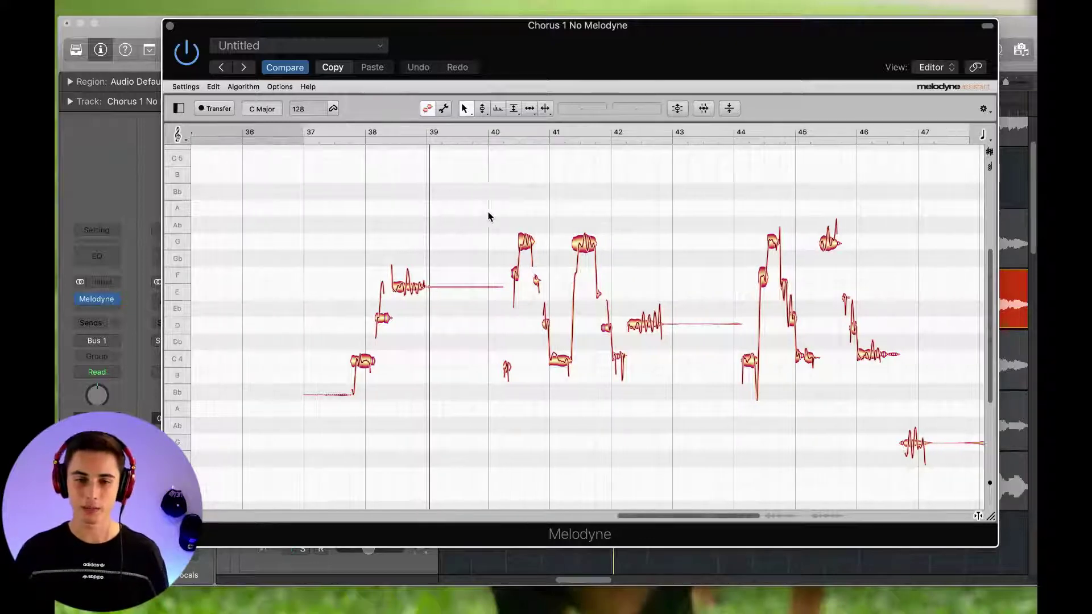
pyautogui.hscroll(3, 488, 216)
pyautogui.hscroll(-10, 489, 215)
pyautogui.hscroll(4, 491, 215)
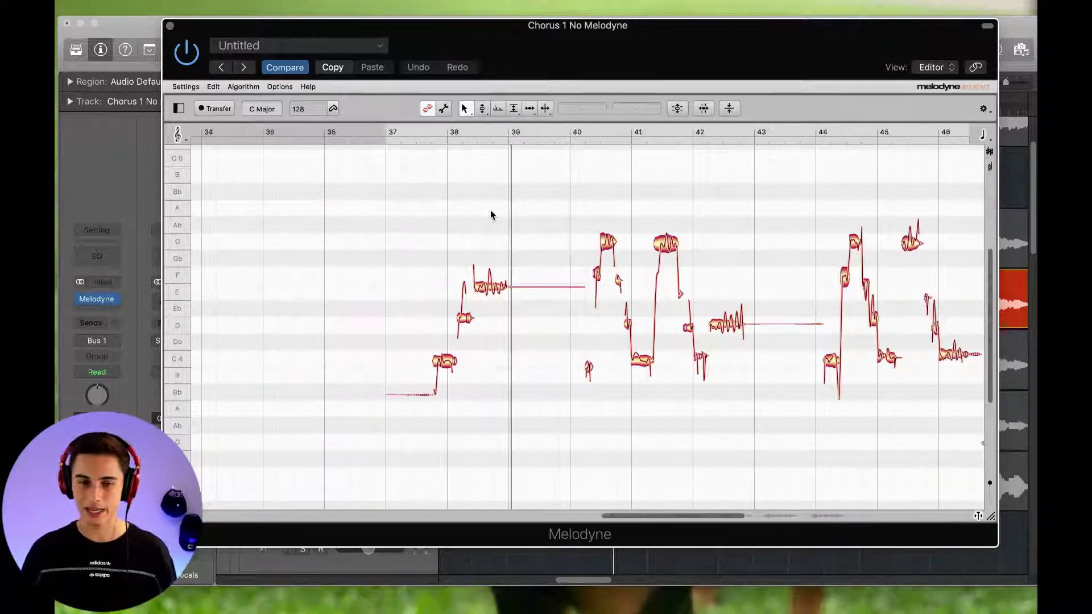
pyautogui.hscroll(2, 491, 214)
pyautogui.hscroll(-1, 492, 214)
pyautogui.hscroll(7, 493, 214)
pyautogui.hscroll(-3, 493, 213)
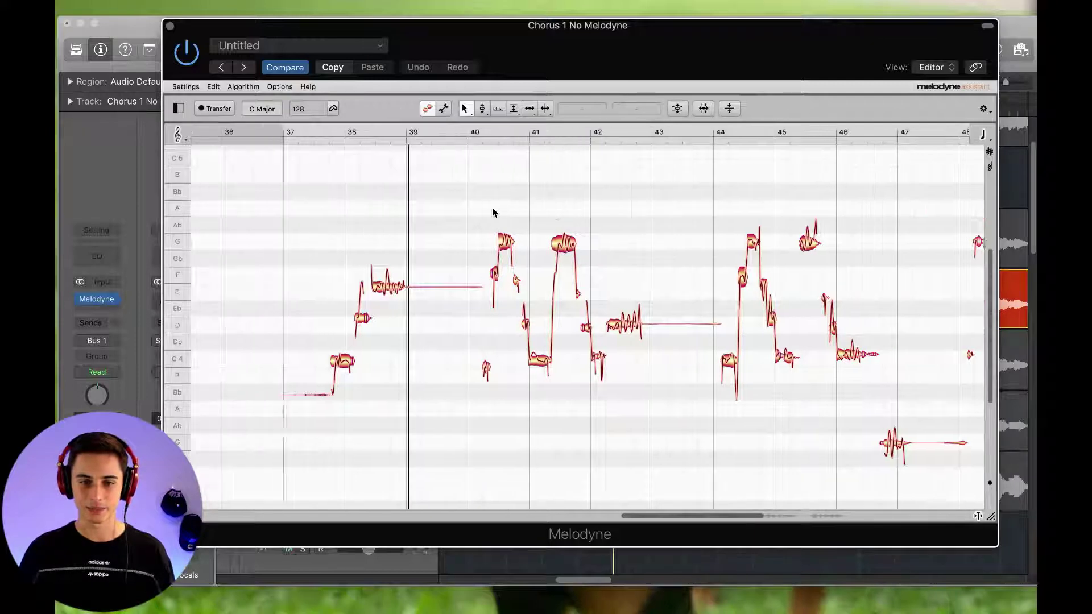
pyautogui.hscroll(-2, 493, 213)
pyautogui.scroll(-3, 493, 212)
pyautogui.scroll(3, 493, 213)
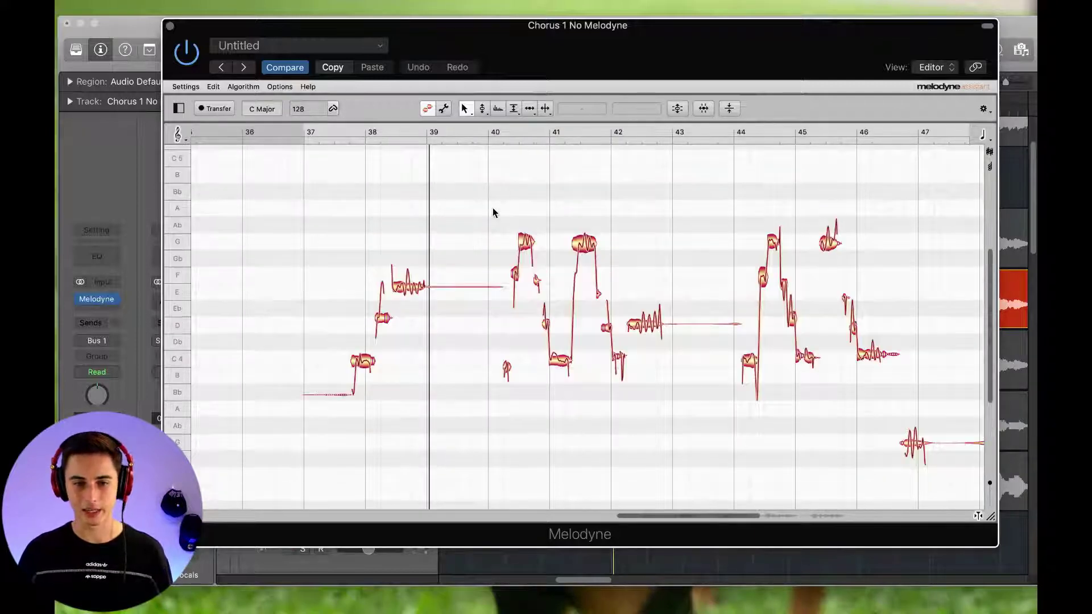
pyautogui.scroll(-2, 493, 213)
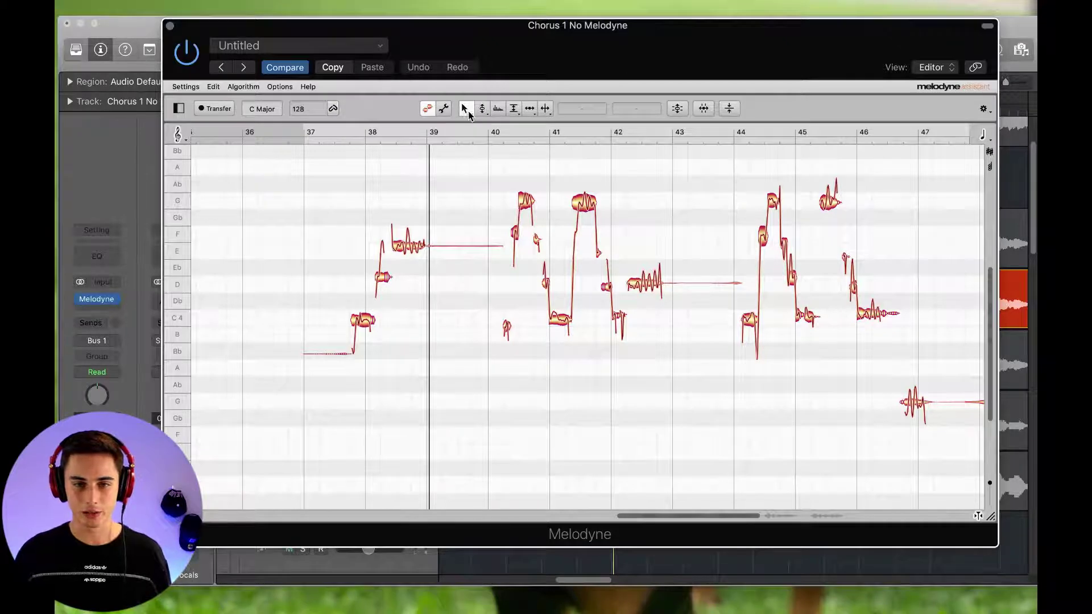
pyautogui.click(407, 250)
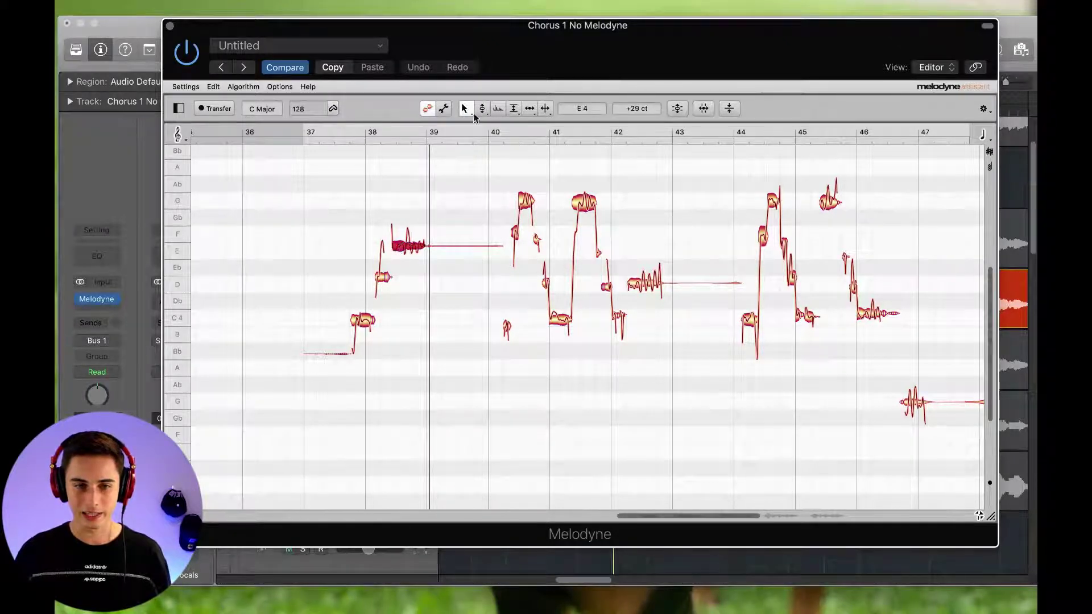
pyautogui.moveTo(403, 246)
pyautogui.mouseDown()
pyautogui.moveTo(402, 179)
pyautogui.moveTo(406, 269)
pyautogui.moveTo(403, 213)
pyautogui.moveTo(407, 245)
pyautogui.mouseUp()
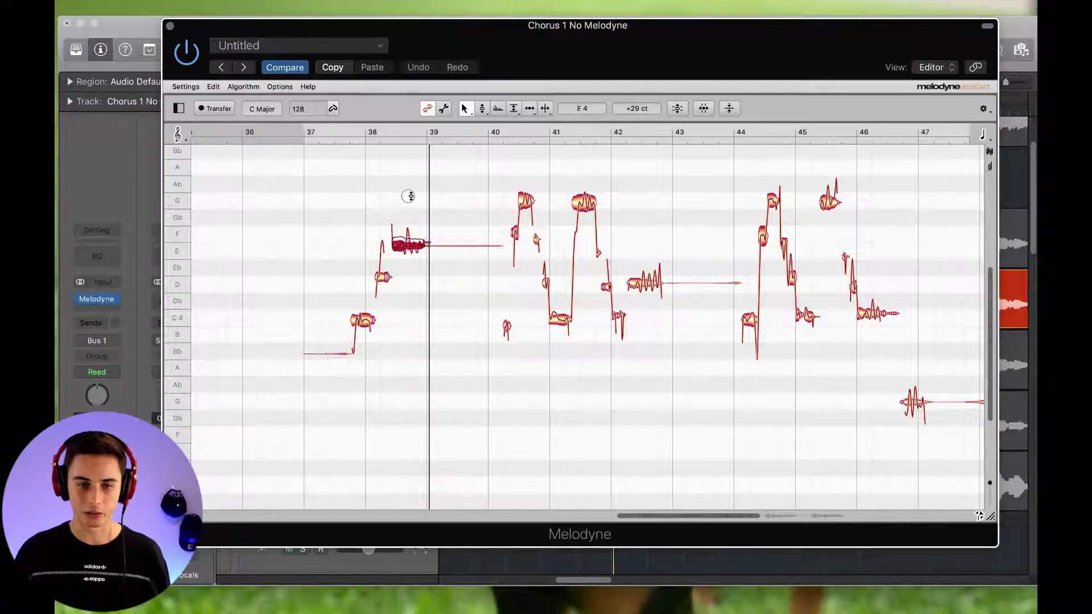
pyautogui.moveTo(408, 196)
pyautogui.mouseDown()
pyautogui.moveTo(404, 206)
pyautogui.moveTo(419, 166)
pyautogui.moveTo(421, 210)
pyautogui.mouseUp()
pyautogui.press('super+z')
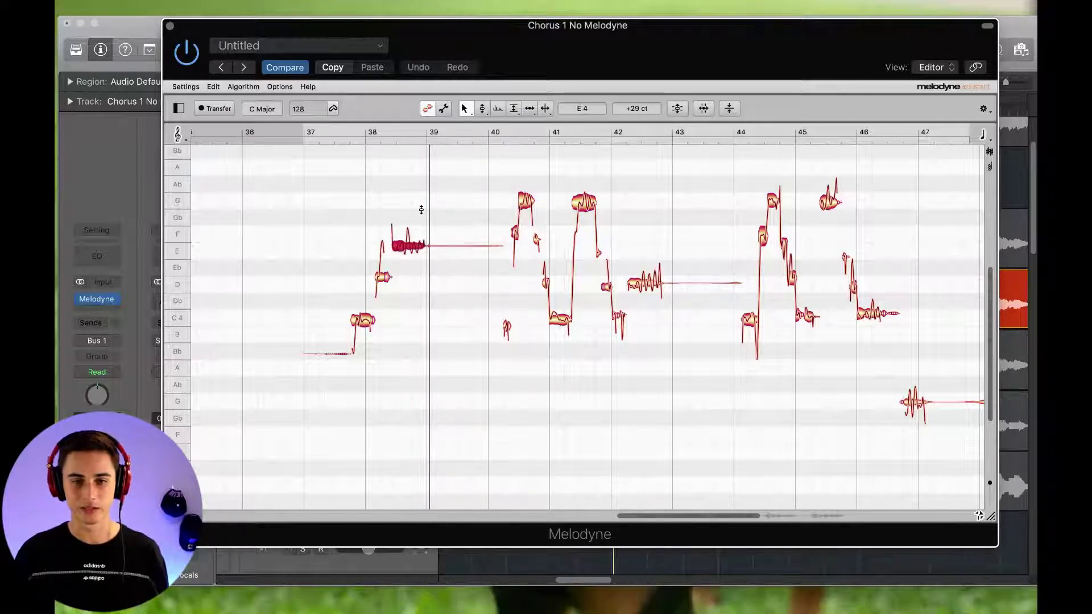
# - Deselect the note, try Pitch Drift mode, then return to Melodyne's plain Pitch Tool
pyautogui.click(421, 210)
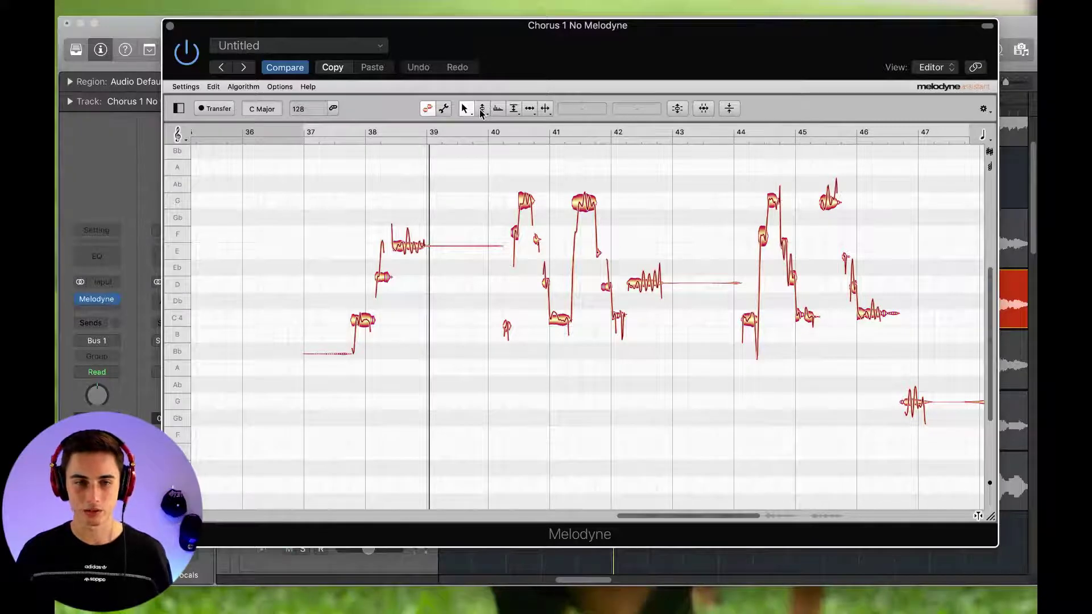
pyautogui.click(481, 111)
pyautogui.click(482, 111)
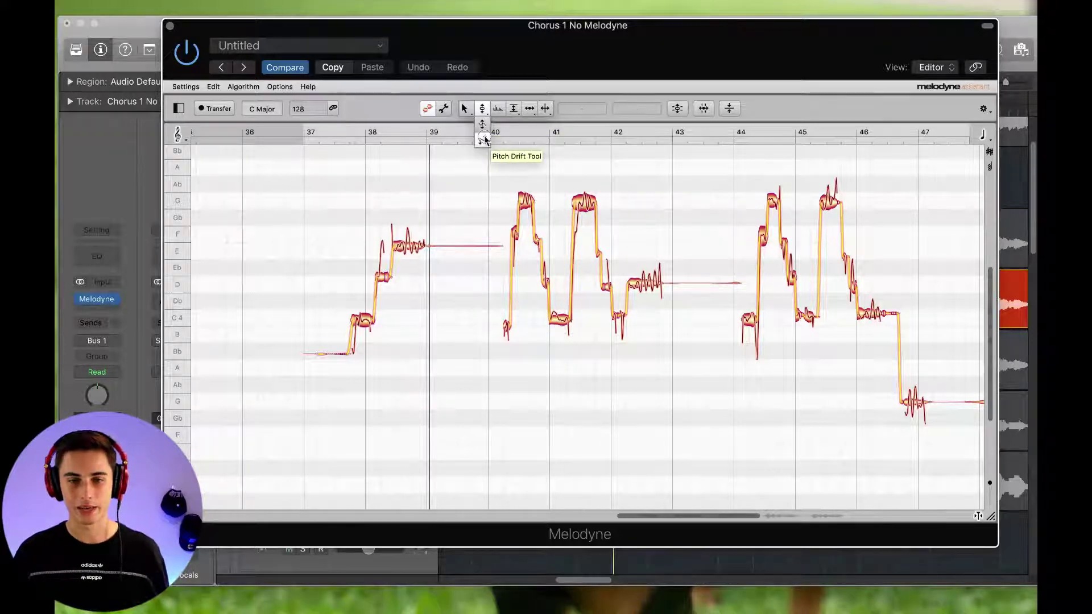
pyautogui.click(484, 139)
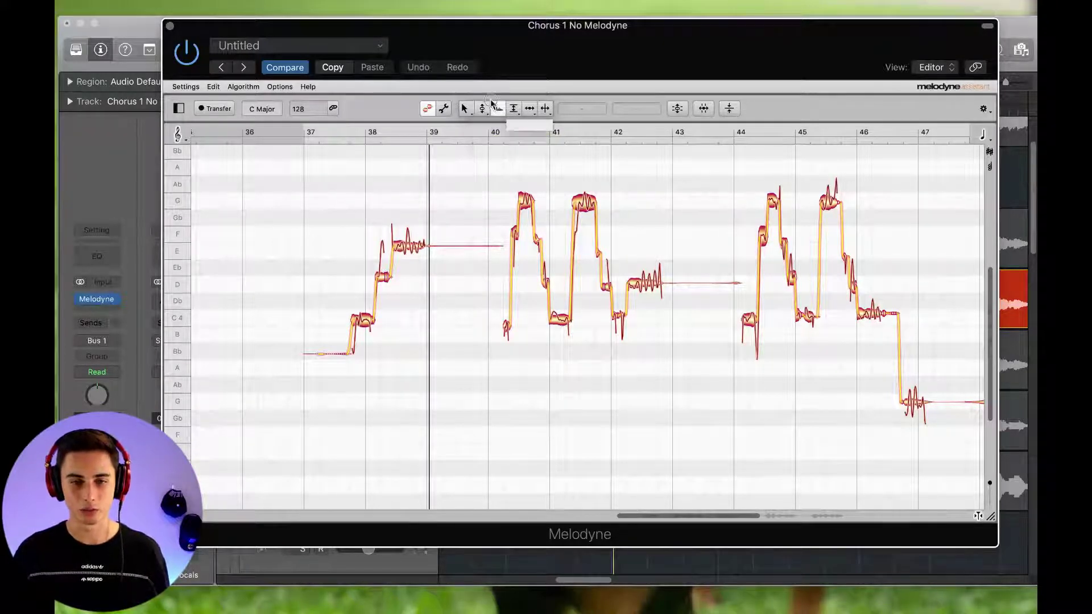
pyautogui.click(481, 108)
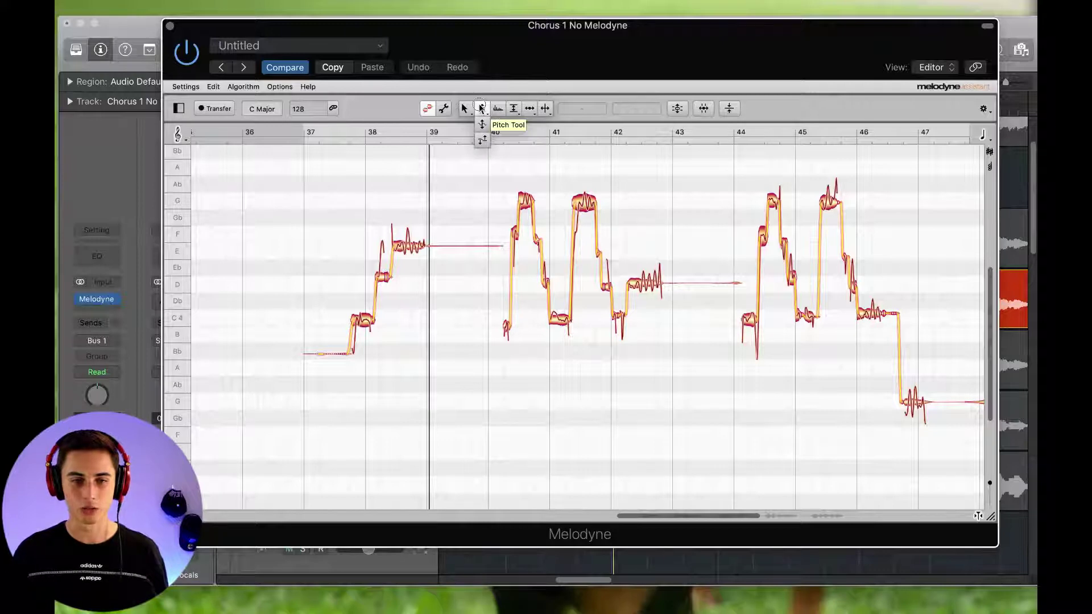
pyautogui.click(482, 124)
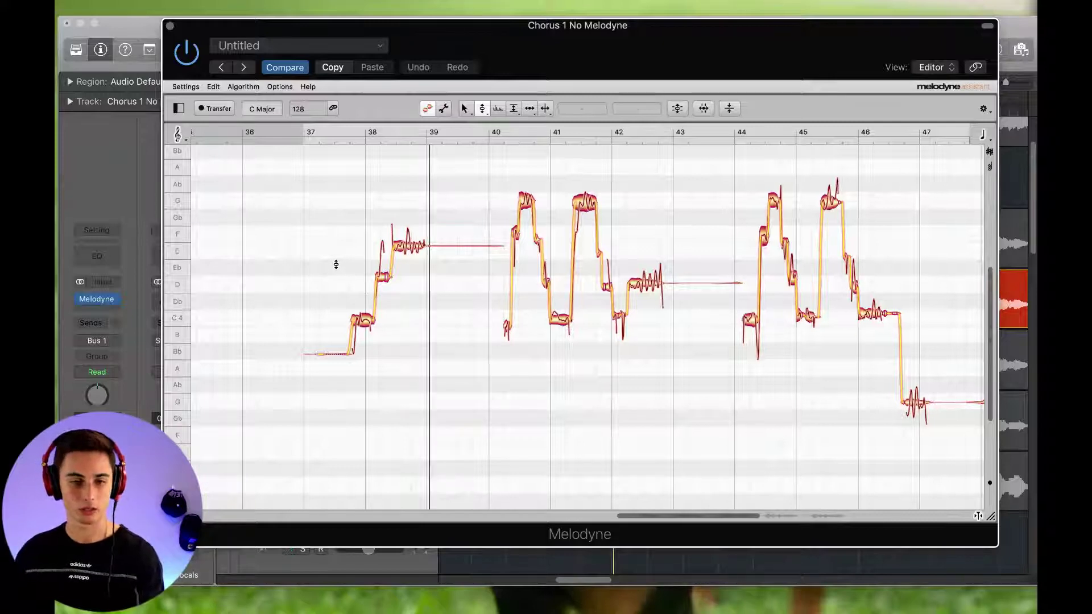
# - Reshape the slide from the D note at bar 38 into the held E, leaving D4 43 cents sharp
pyautogui.scroll(4, 335, 265)
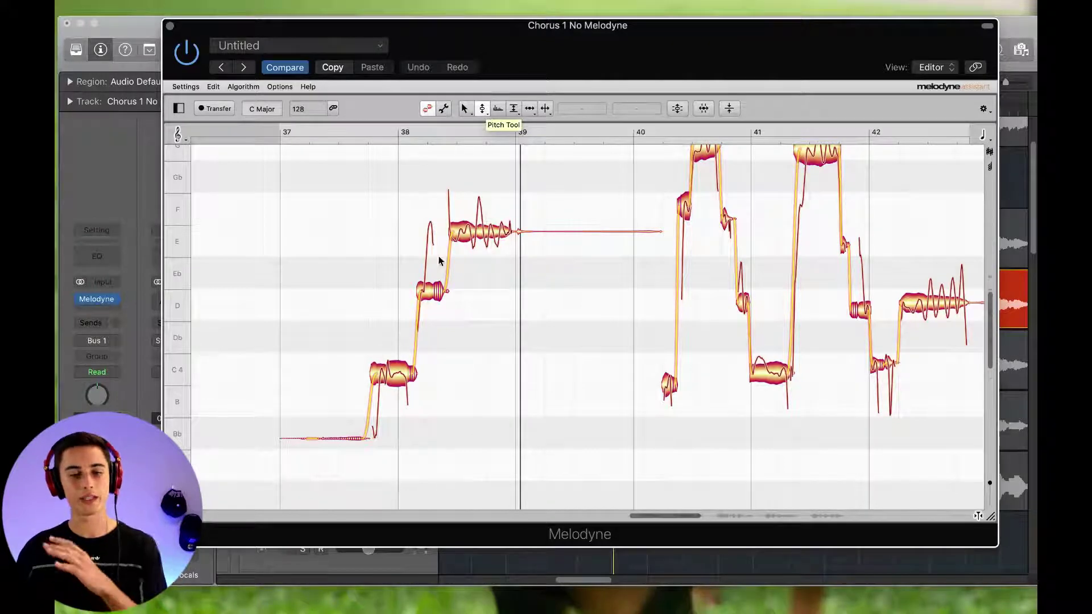
pyautogui.click(445, 288)
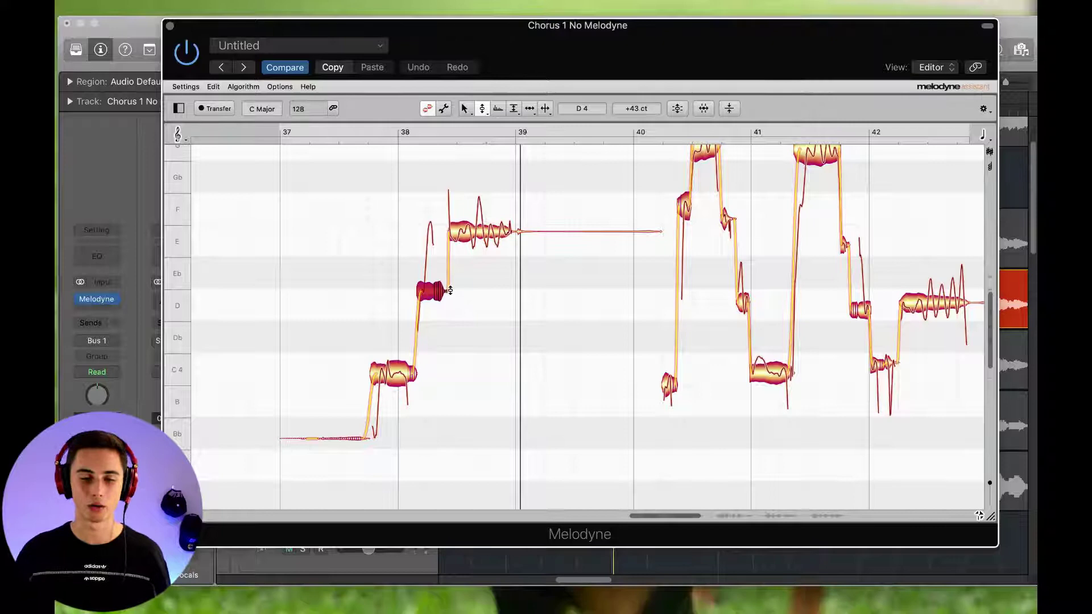
pyautogui.moveTo(447, 291); pyautogui.dragTo(436, 220)
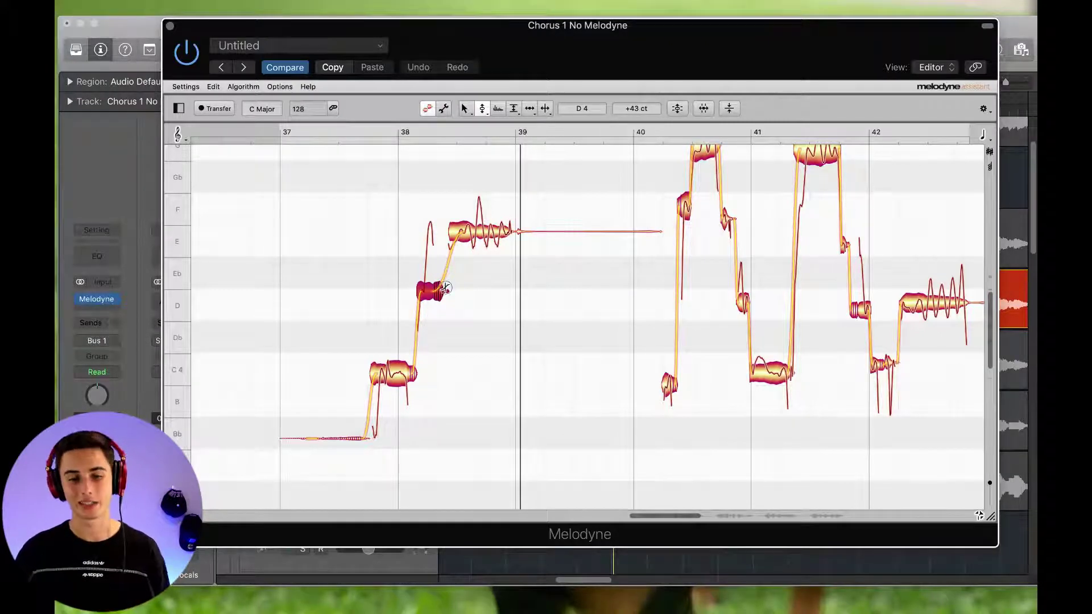
pyautogui.moveTo(445, 288); pyautogui.dragTo(462, 330)
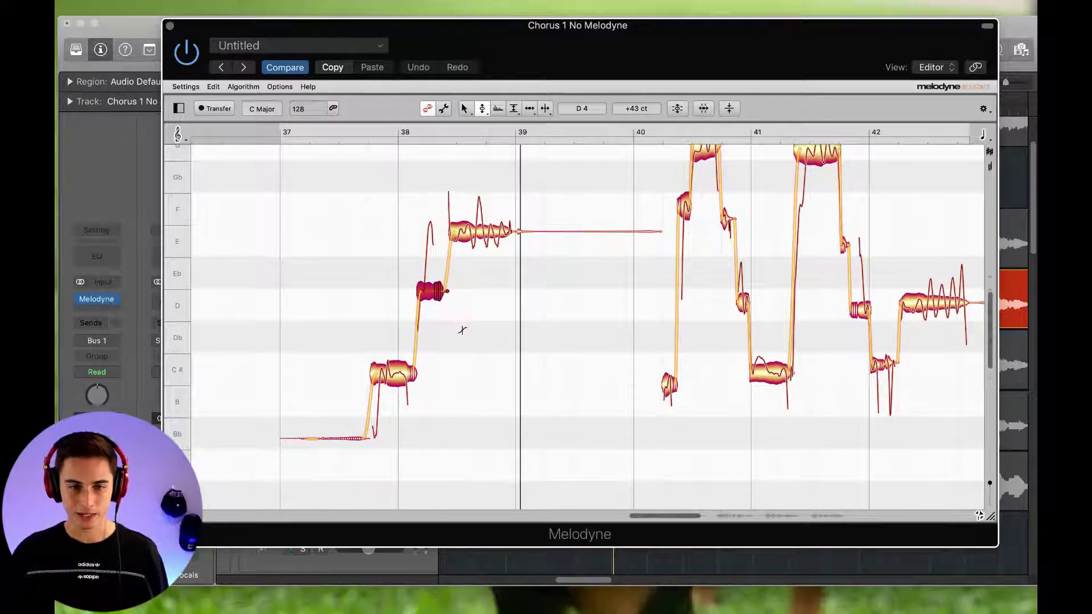
# - With the Pitch Modulation Tool, reduce the held E note's vibrato to 60%
pyautogui.click(482, 108)
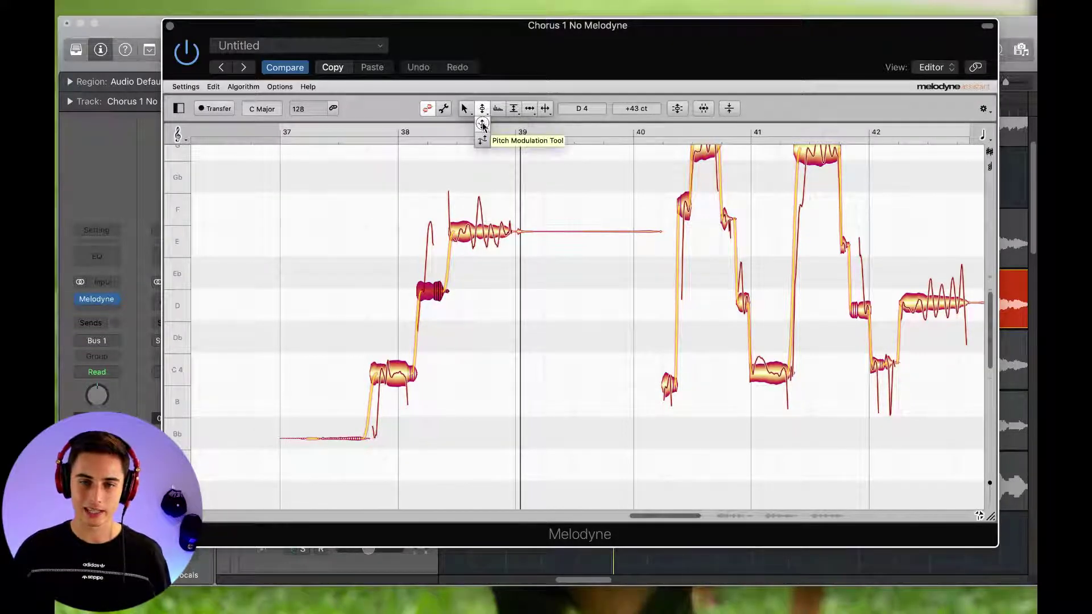
pyautogui.click(483, 124)
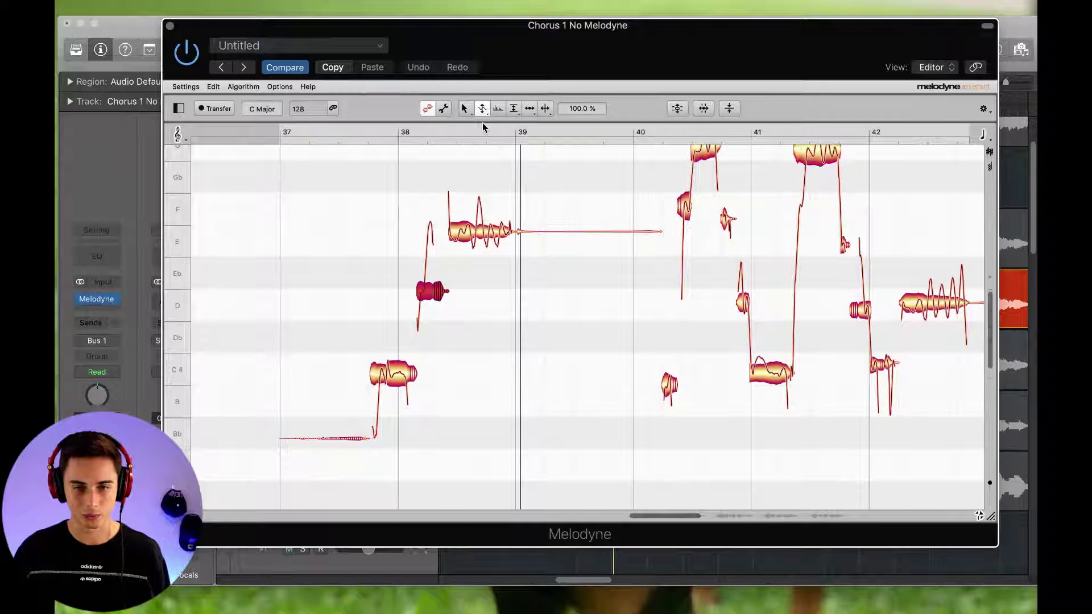
pyautogui.moveTo(479, 229); pyautogui.dragTo(470, 298)
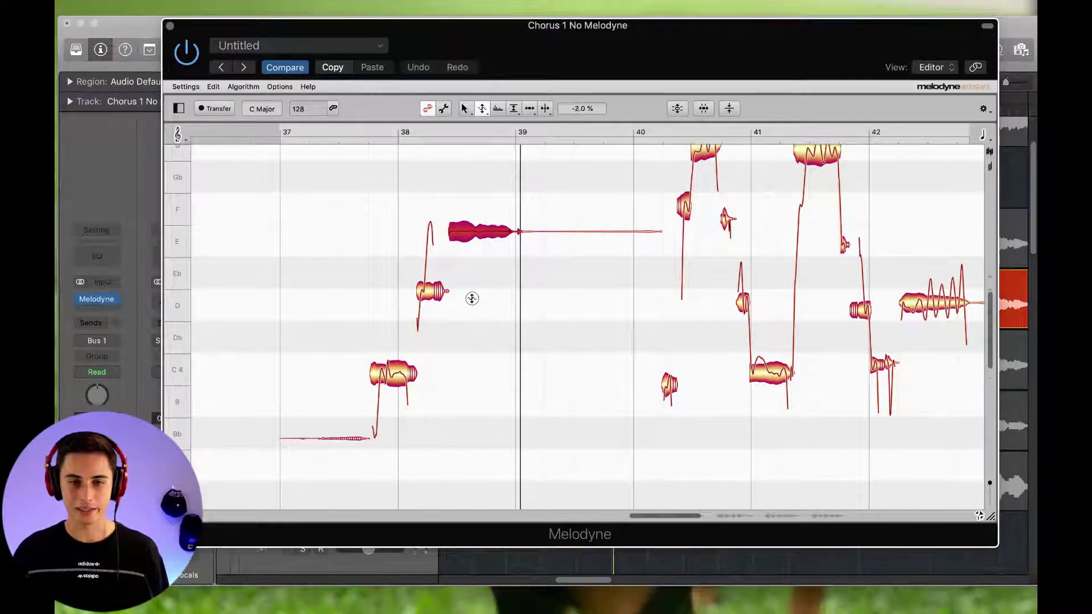
pyautogui.doubleClick(482, 239)
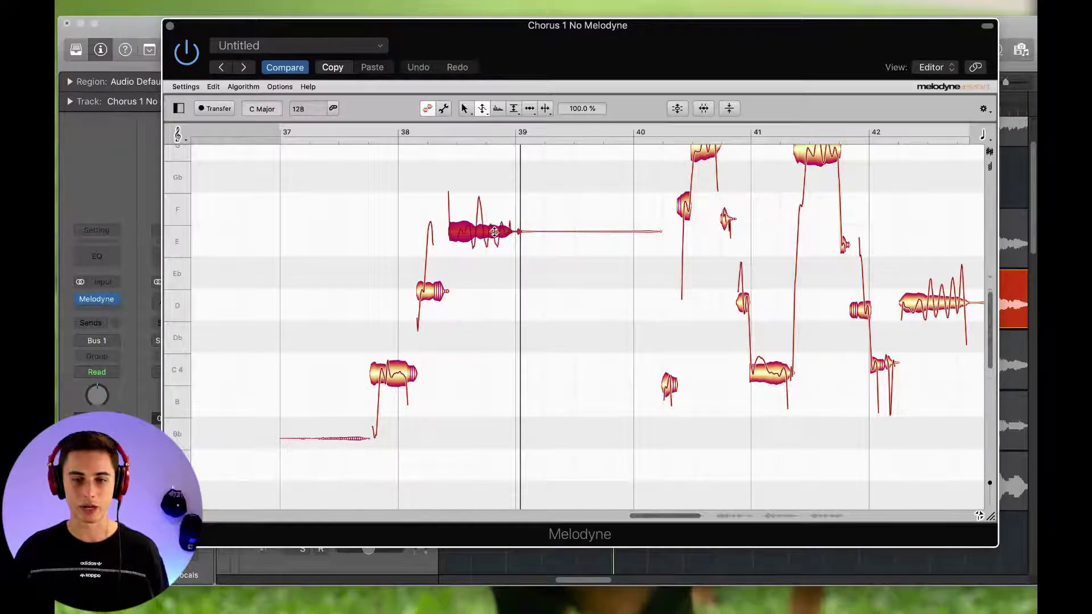
pyautogui.moveTo(489, 232)
pyautogui.mouseDown()
pyautogui.moveTo(495, 257)
pyautogui.moveTo(474, 241)
pyautogui.mouseUp()
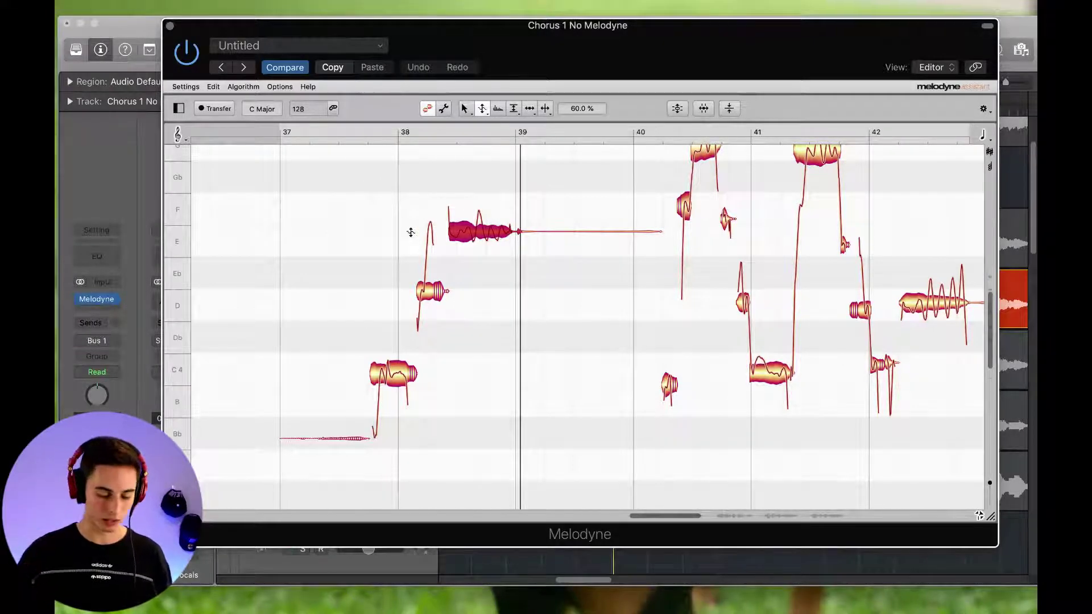
pyautogui.click(482, 108)
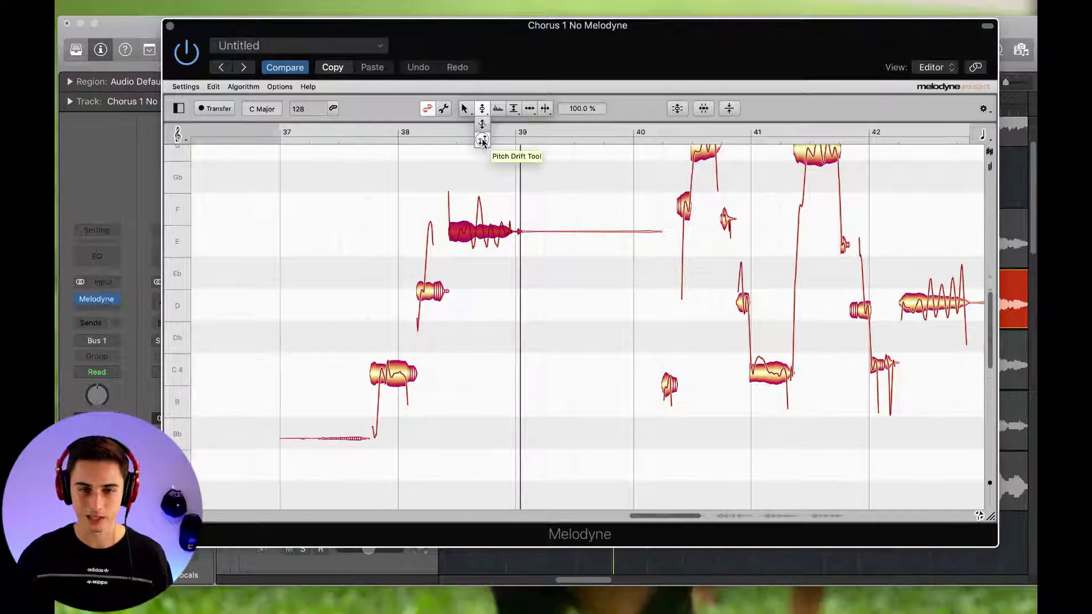
pyautogui.click(482, 140)
pyautogui.hscroll(5, 512, 318)
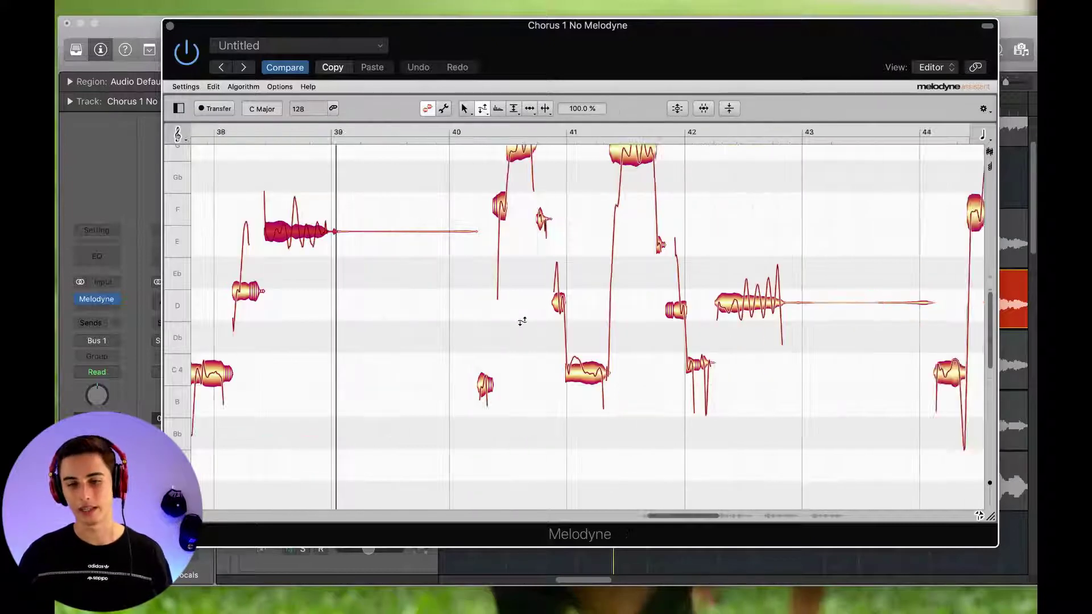
pyautogui.hscroll(6, 522, 321)
pyautogui.scroll(2, 521, 301)
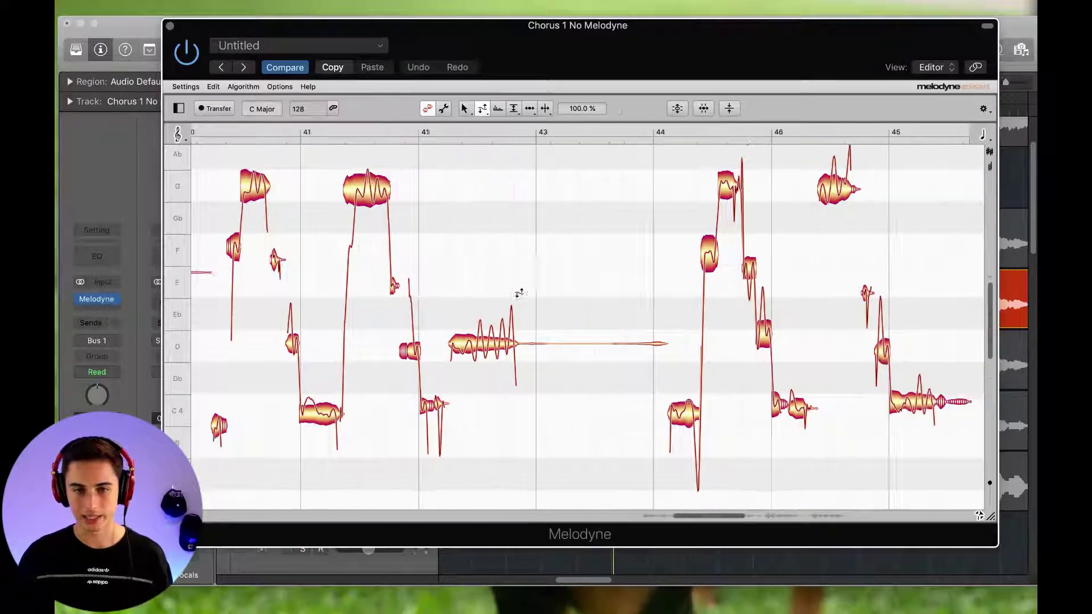
pyautogui.hscroll(8, 521, 294)
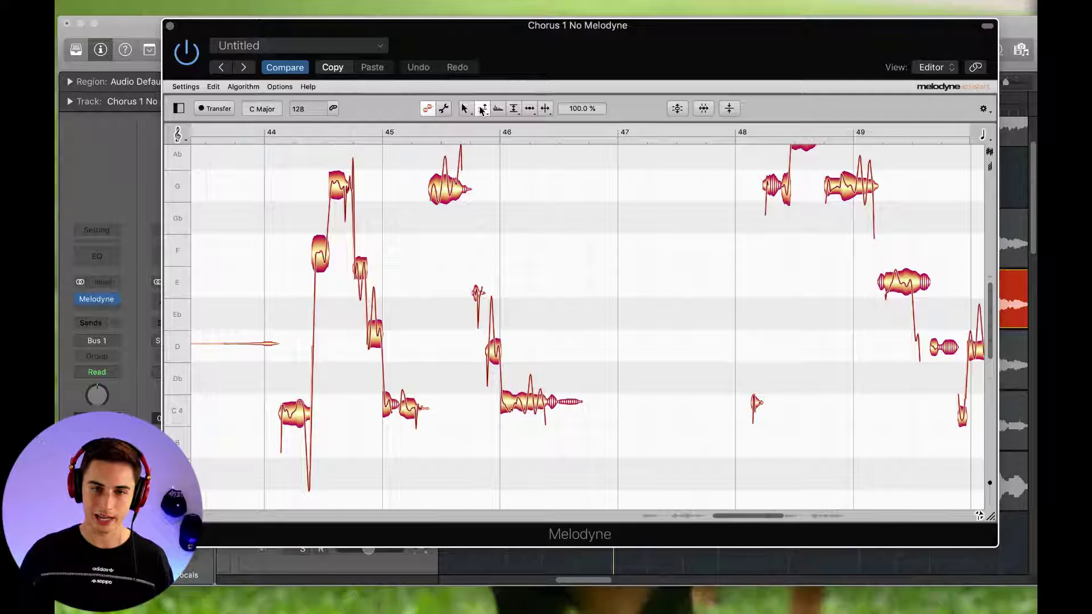
pyautogui.click(481, 110)
pyautogui.doubleClick(450, 188)
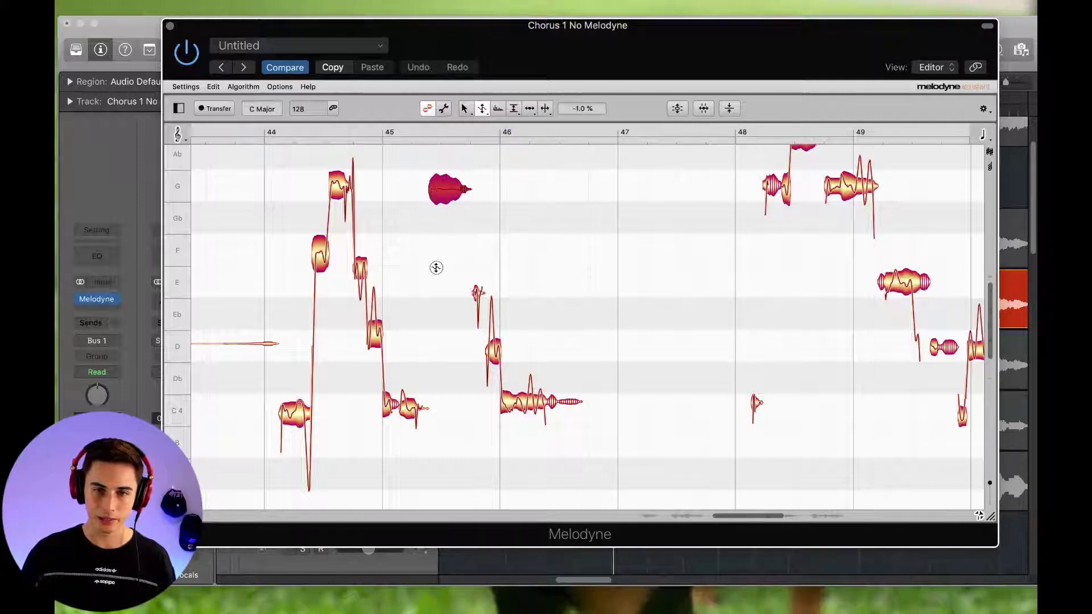
pyautogui.moveTo(436, 268); pyautogui.dragTo(435, 192)
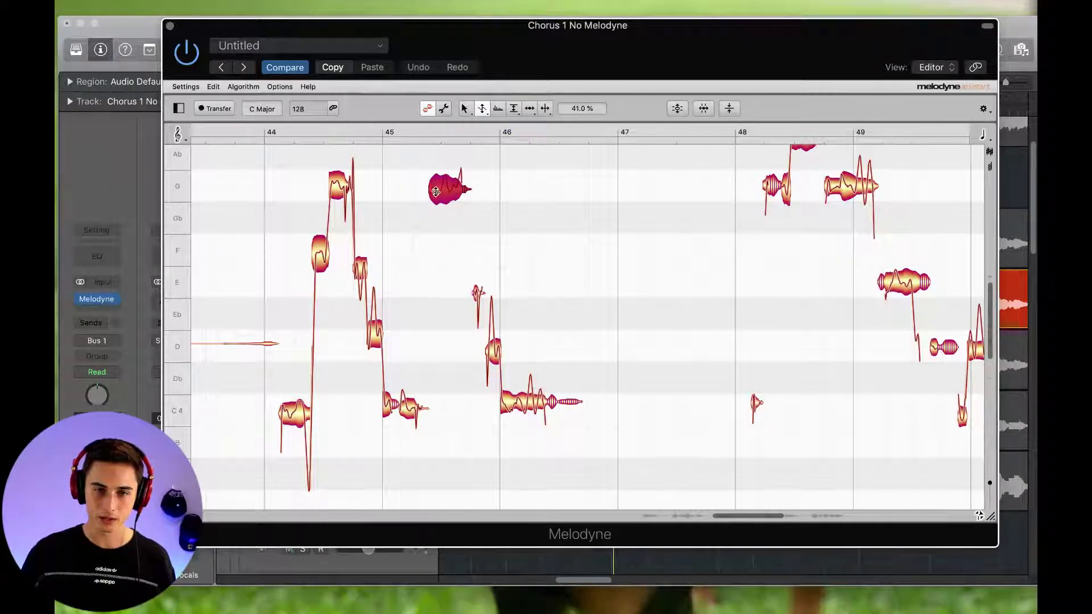
pyautogui.doubleClick(453, 190)
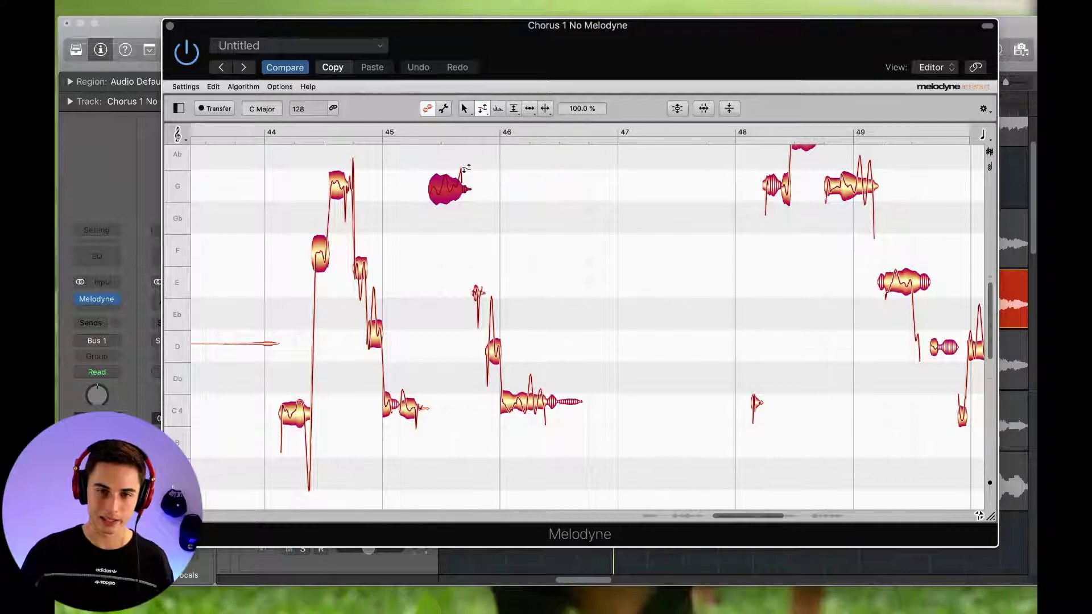
pyautogui.moveTo(449, 187); pyautogui.dragTo(408, 433)
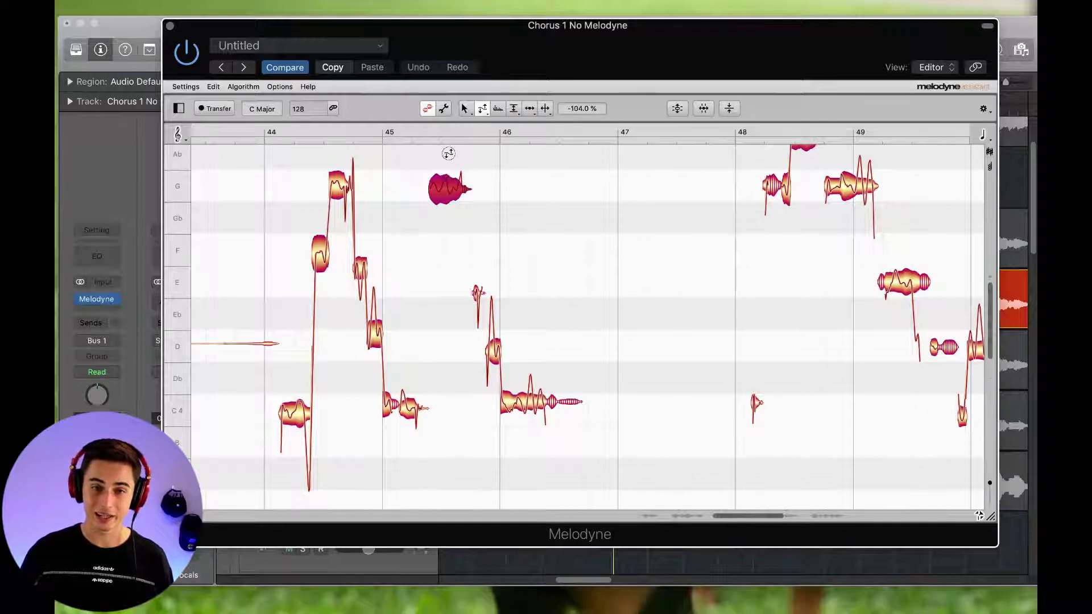
pyautogui.moveTo(446, 154); pyautogui.dragTo(426, 177)
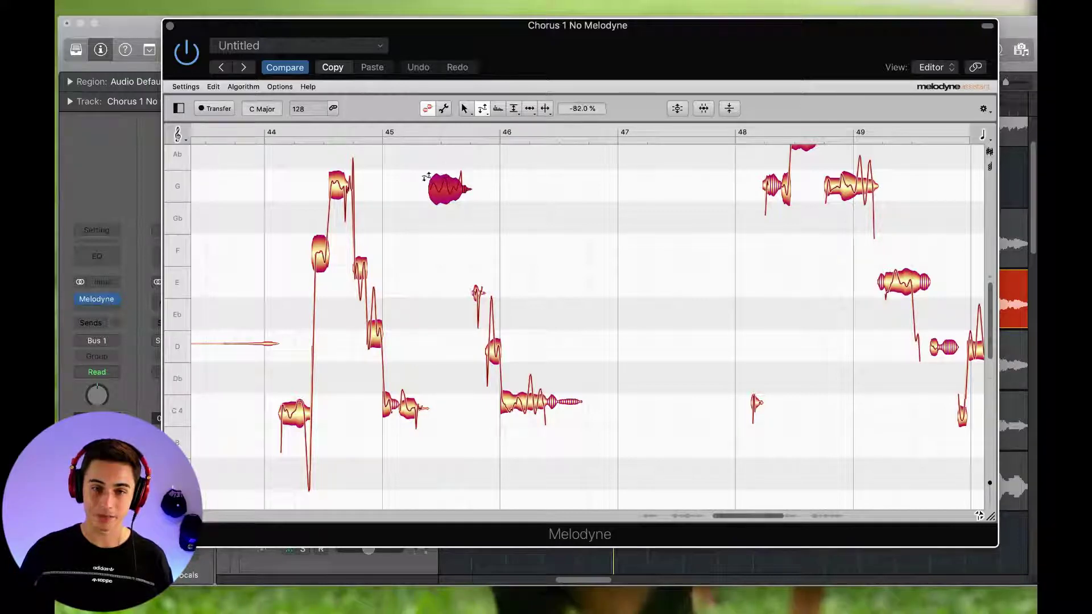
pyautogui.doubleClick(462, 154)
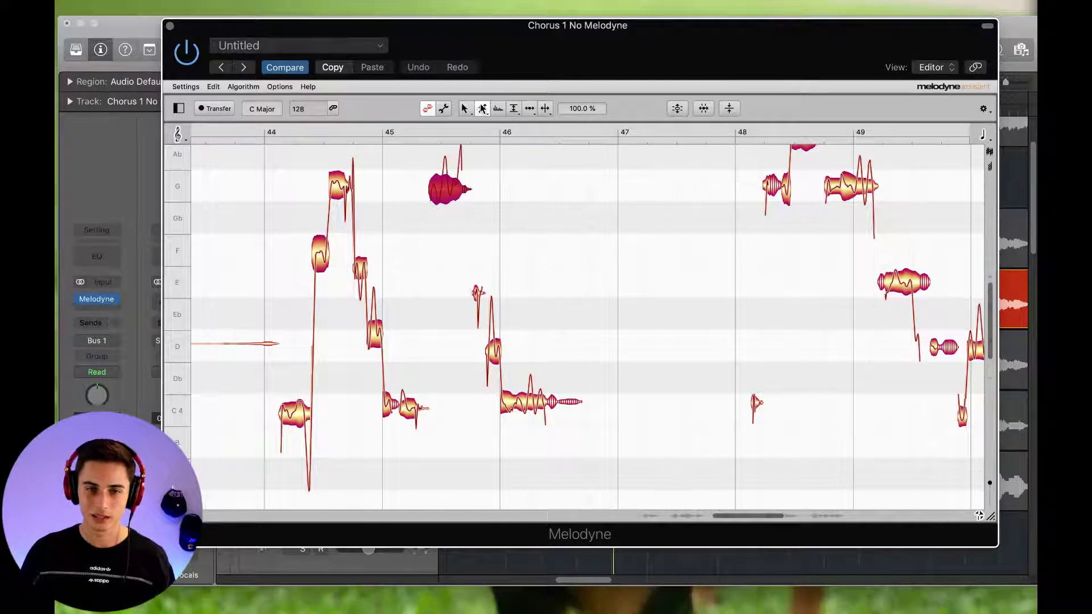
# - After trying the Pitch and Formant tools, lower the G note after bar 41 by -9.84 dB with the Amplitude tool
pyautogui.click(482, 108)
pyautogui.hscroll(-10, 503, 287)
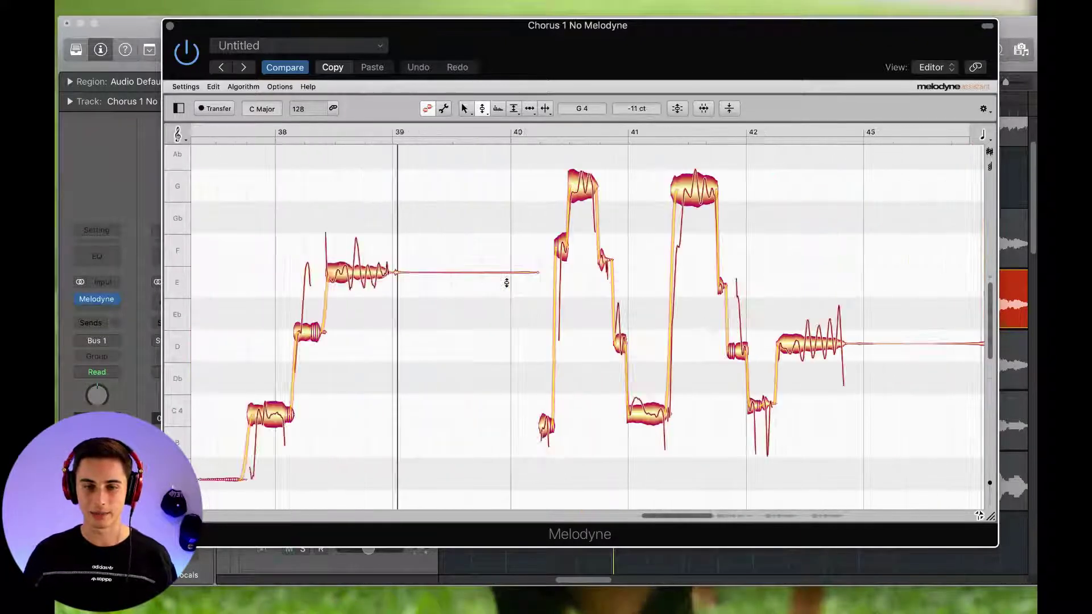
pyautogui.hscroll(-5, 506, 283)
pyautogui.click(501, 109)
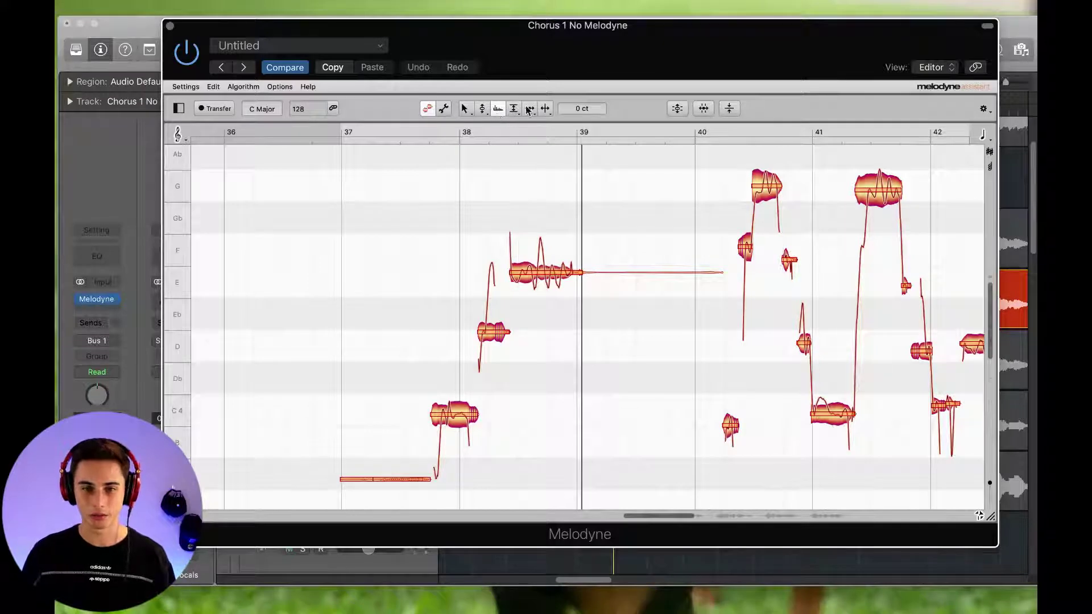
pyautogui.click(513, 109)
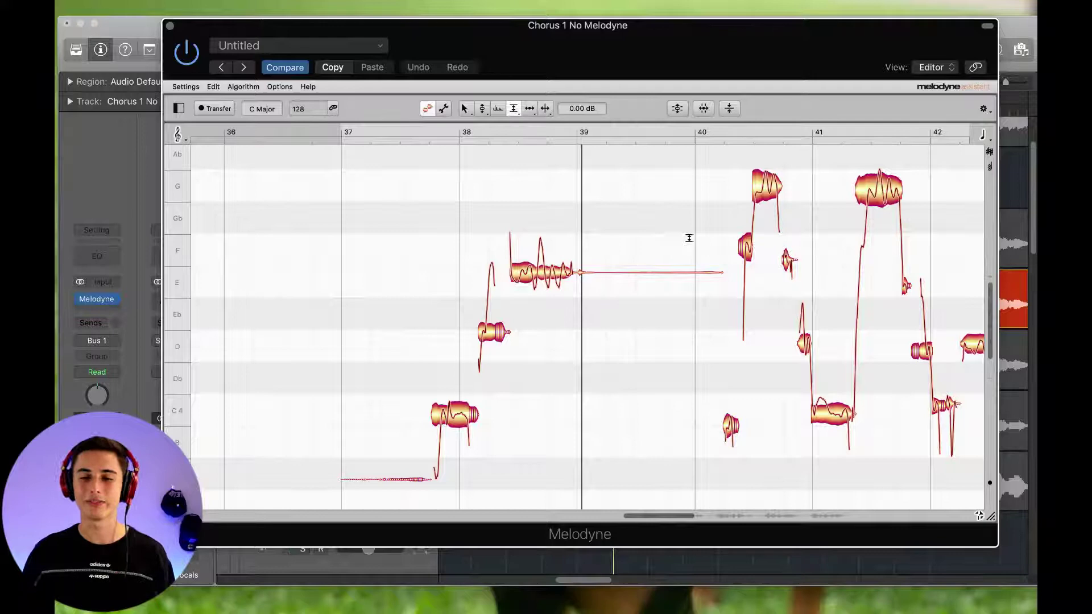
pyautogui.hscroll(8, 650, 273)
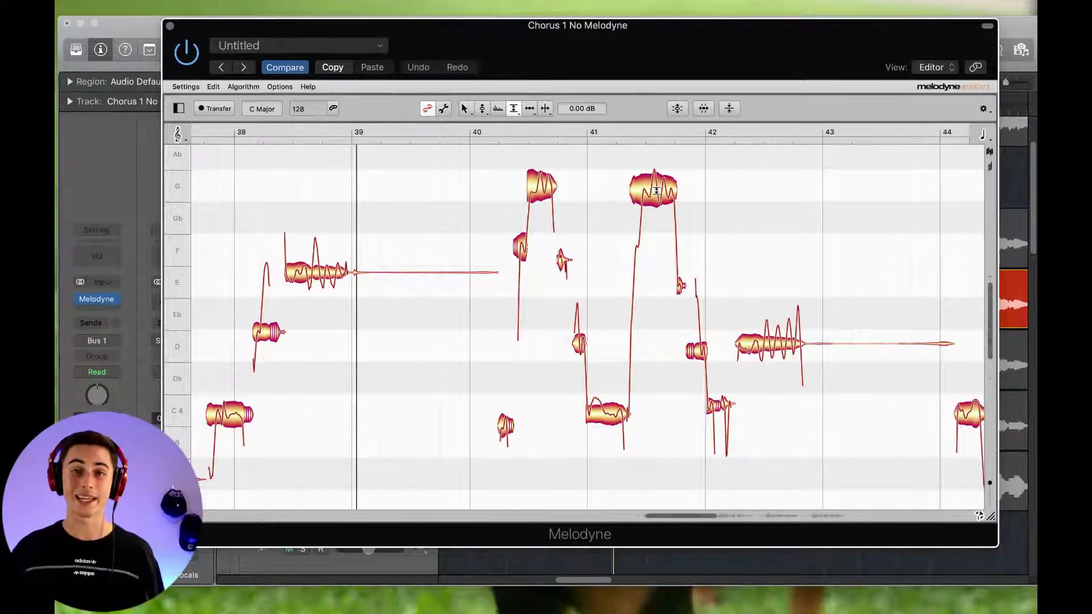
pyautogui.moveTo(657, 190); pyautogui.dragTo(666, 129)
# - With the Note Separation tool, set the playhead after bar 41 and split the G note near its start
pyautogui.click(545, 108)
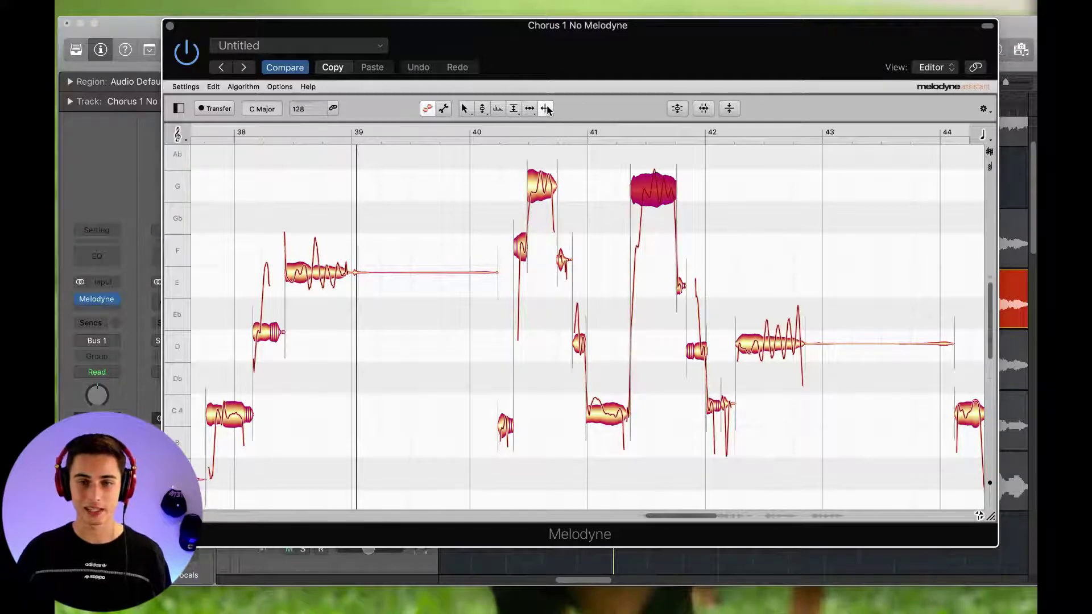
pyautogui.hscroll(-5, 577, 164)
pyautogui.hscroll(10, 577, 164)
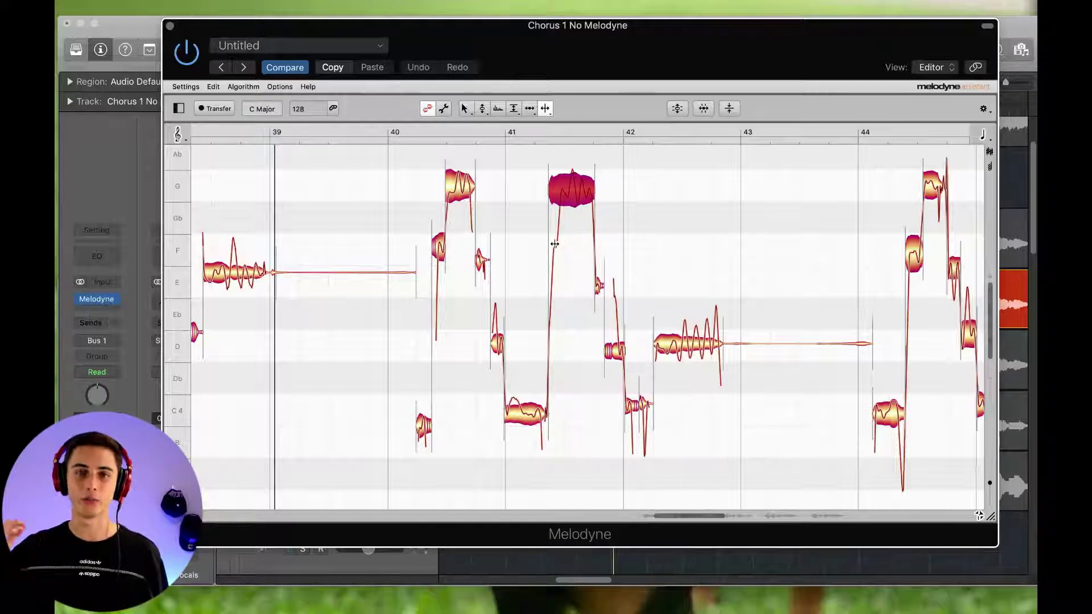
pyautogui.click(513, 131)
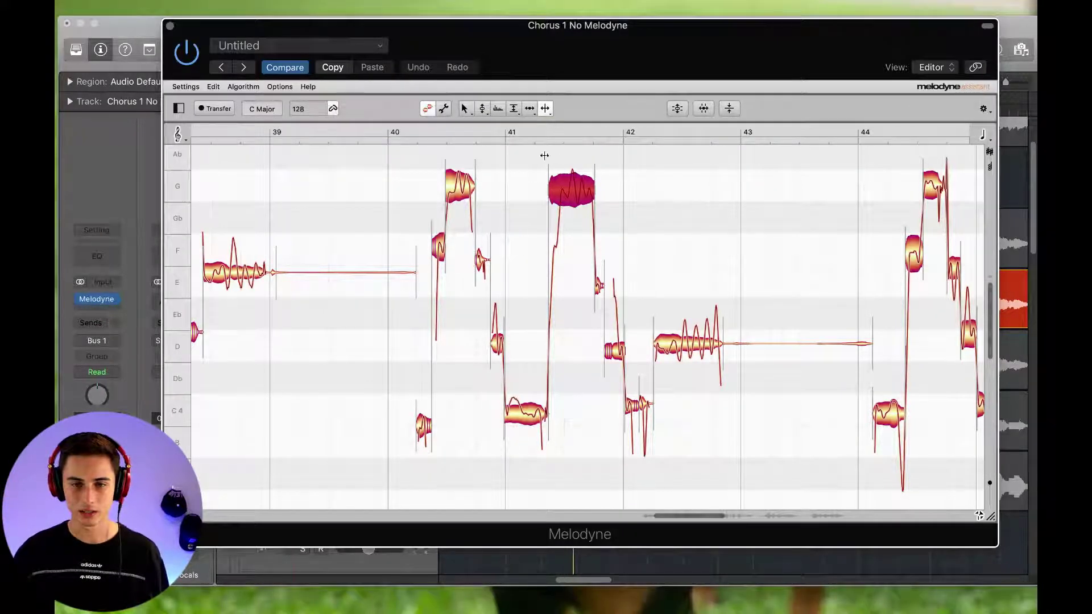
pyautogui.click(524, 131)
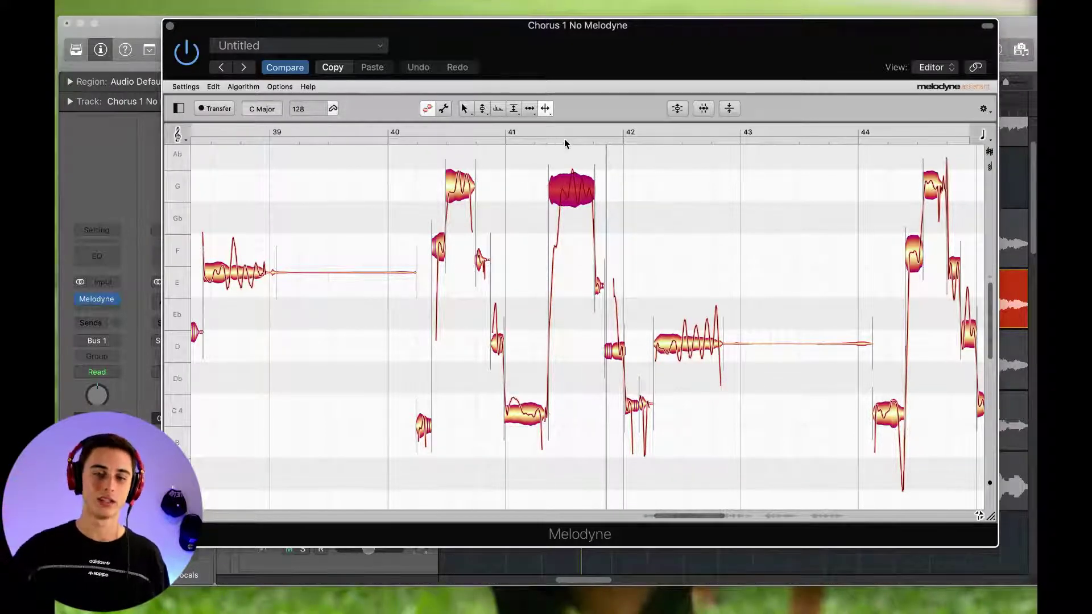
pyautogui.doubleClick(559, 189)
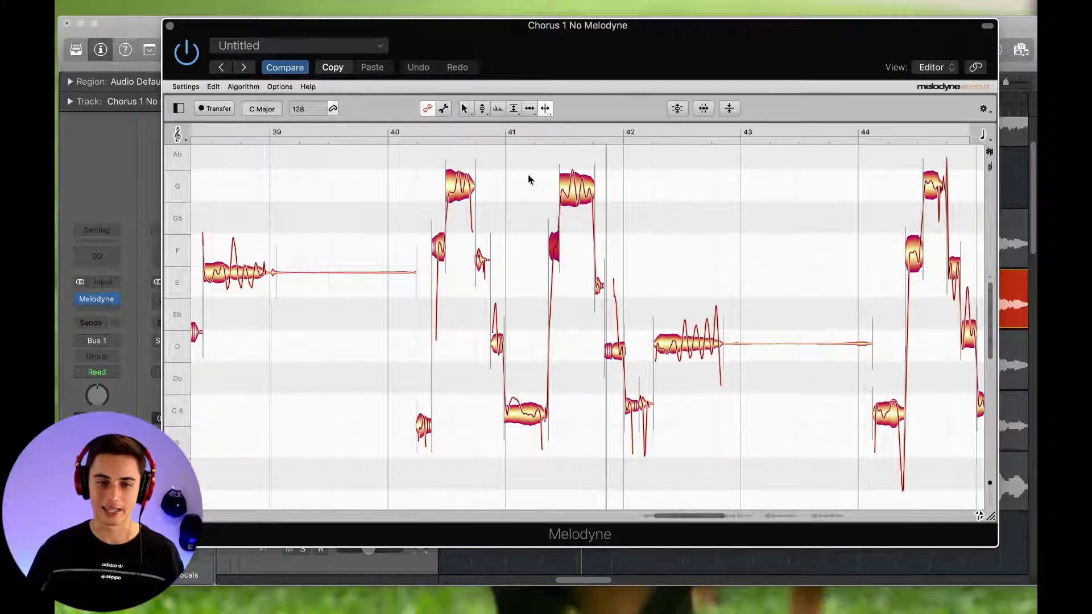
pyautogui.hscroll(-5, 506, 233)
pyautogui.hscroll(2, 512, 237)
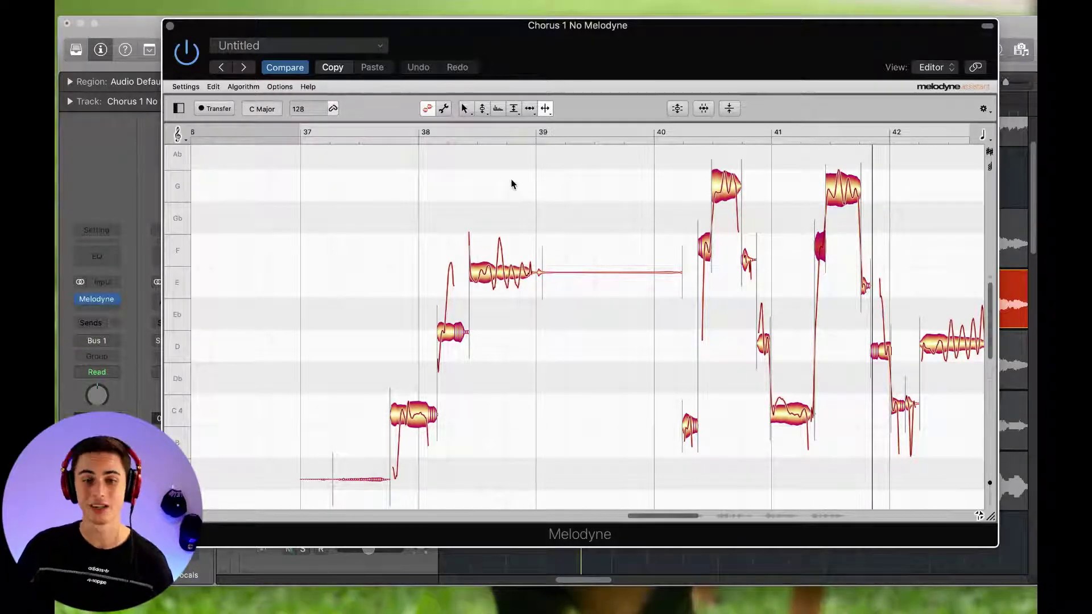
# - Replay the passage around bar 38 with the Melodyne window back over the tracks
pyautogui.hscroll(-2, 414, 272)
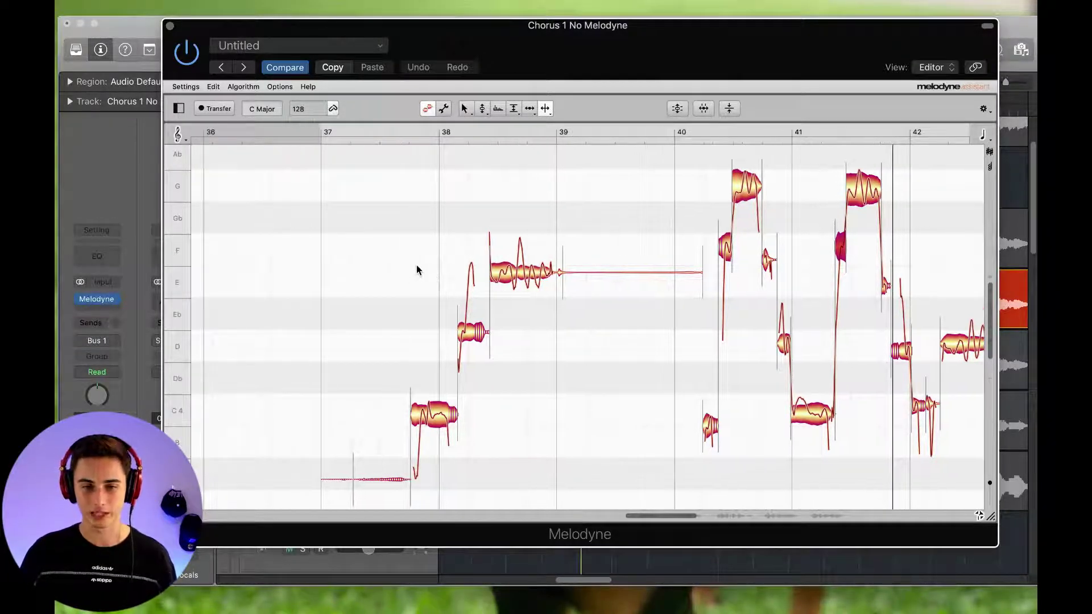
pyautogui.moveTo(499, 54); pyautogui.dragTo(516, 248)
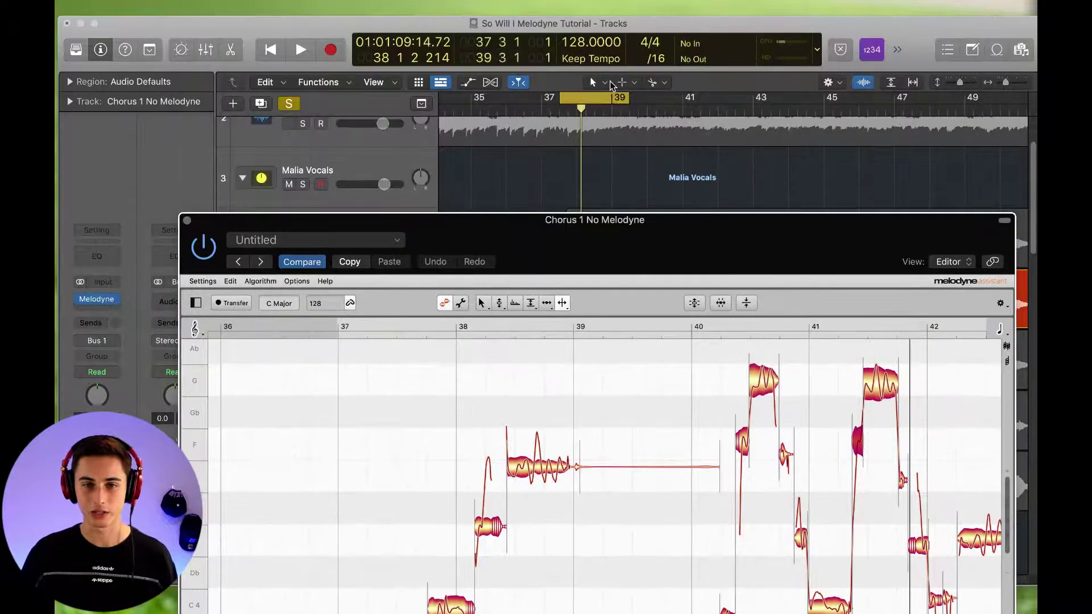
pyautogui.moveTo(627, 229); pyautogui.dragTo(620, 62)
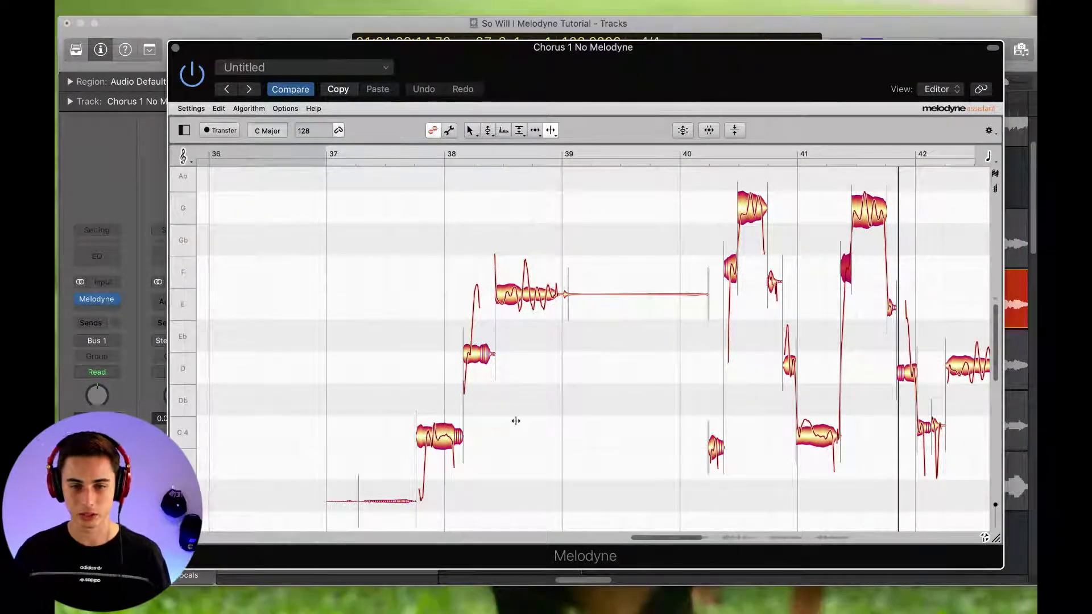
pyautogui.press('space')
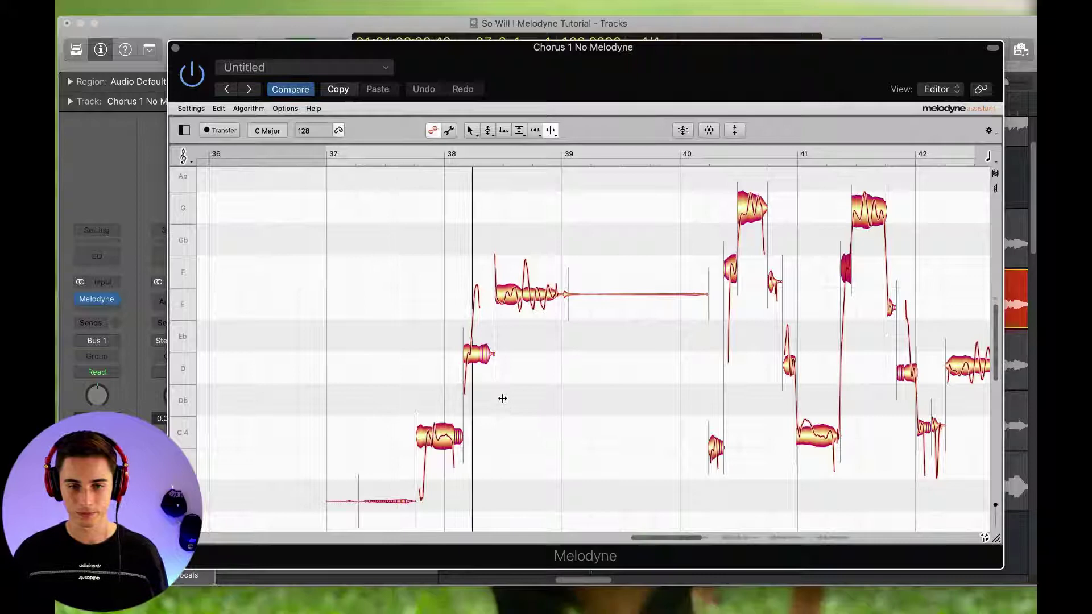
# - Split the bar 38 D note so its tail becomes a short E, and select bars 37–39
pyautogui.doubleClick(476, 327)
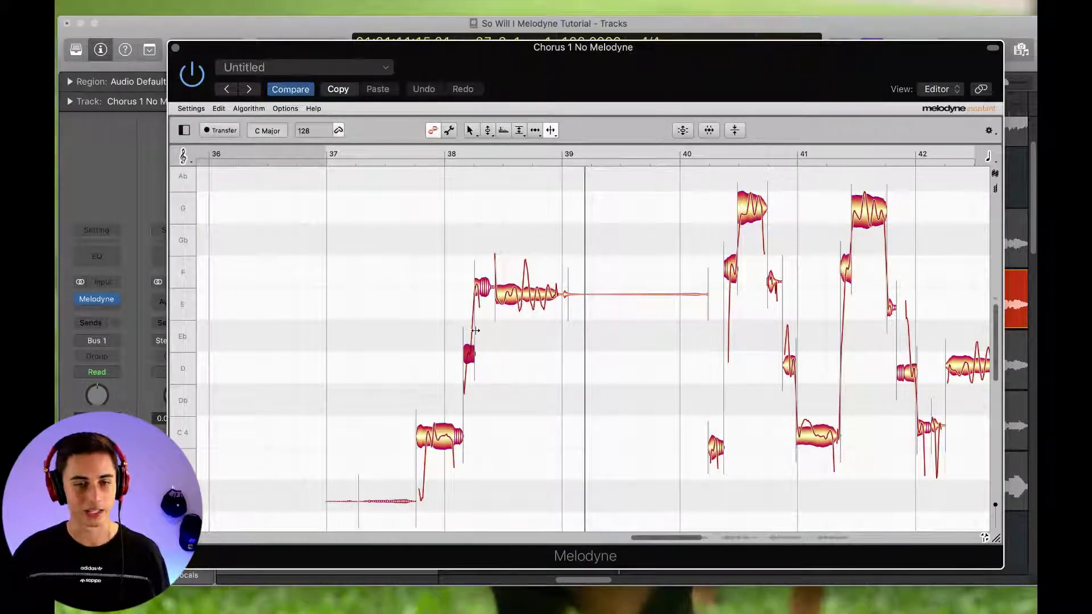
pyautogui.click(467, 354)
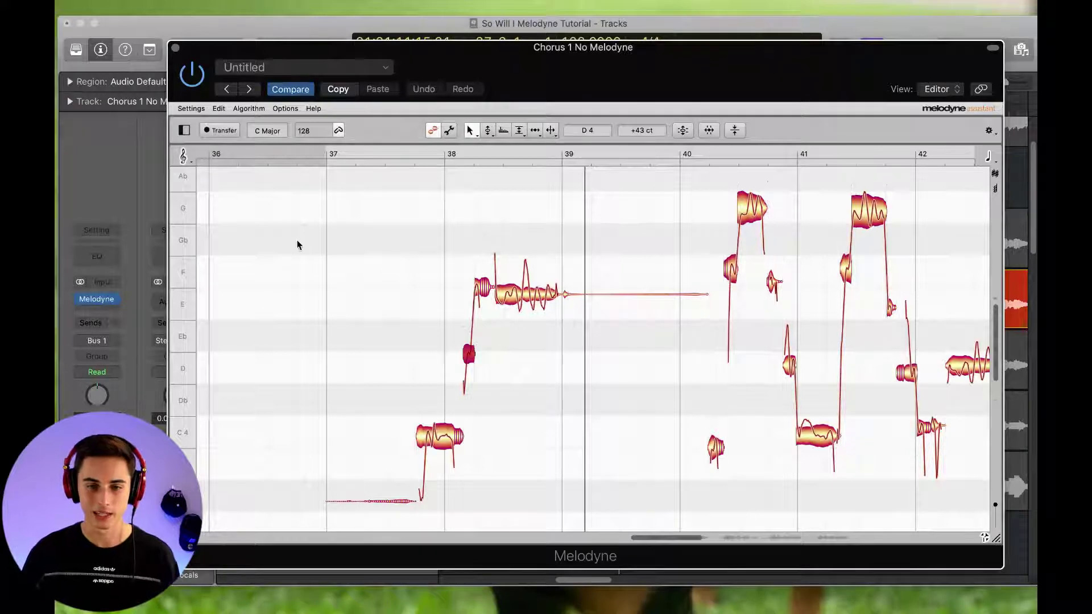
pyautogui.moveTo(307, 207); pyautogui.dragTo(630, 531)
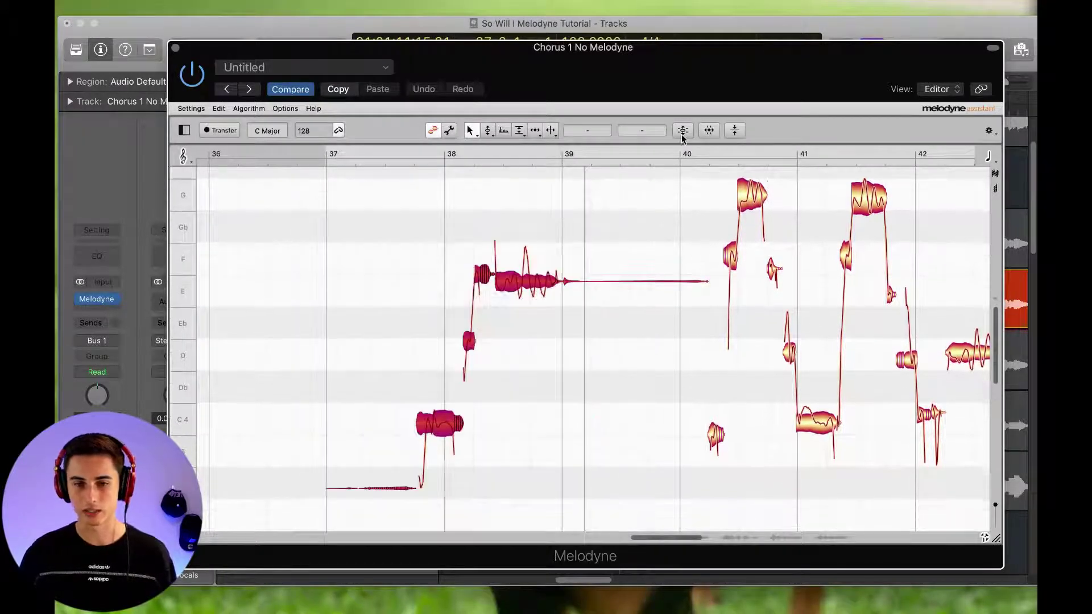
# - Apply Correct Pitch to the selected bar 37–39 notes with Pitch Center raised to 100%
pyautogui.click(682, 132)
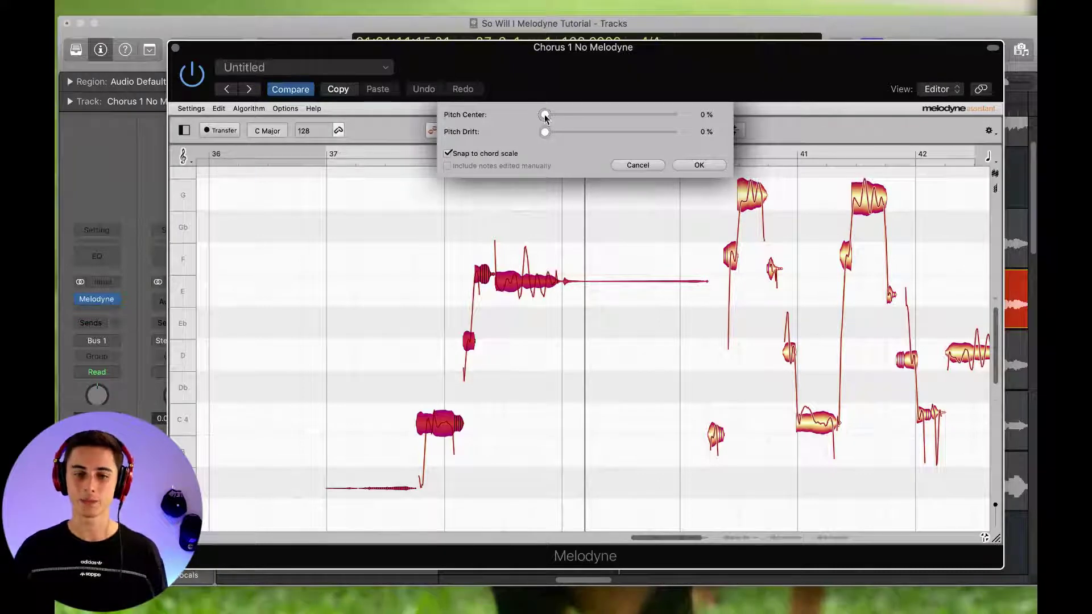
pyautogui.moveTo(545, 113); pyautogui.dragTo(617, 119)
pyautogui.moveTo(692, 129); pyautogui.dragTo(727, 132)
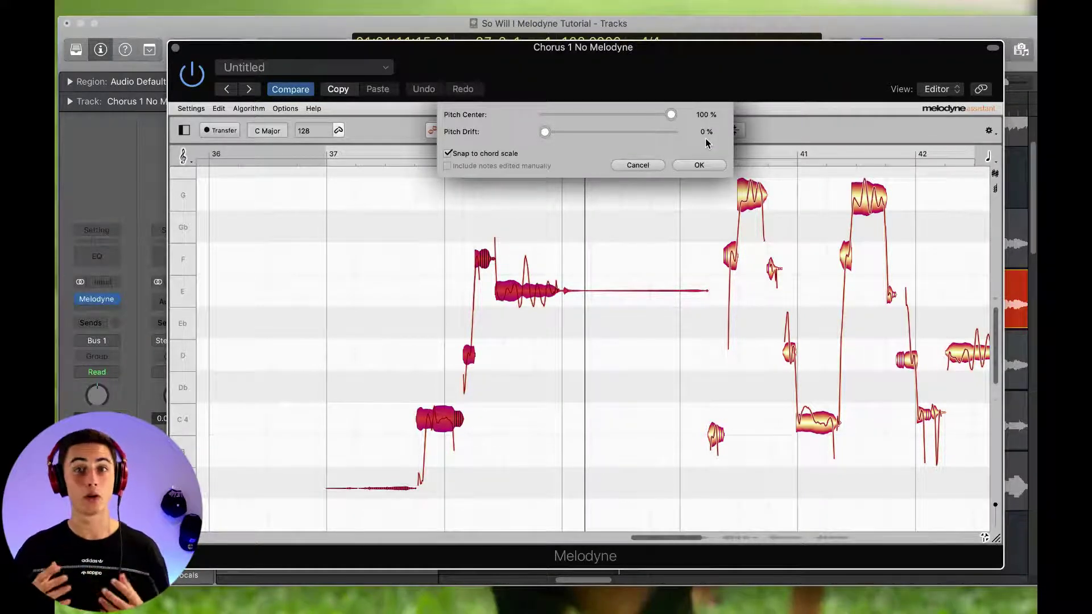
pyautogui.click(694, 164)
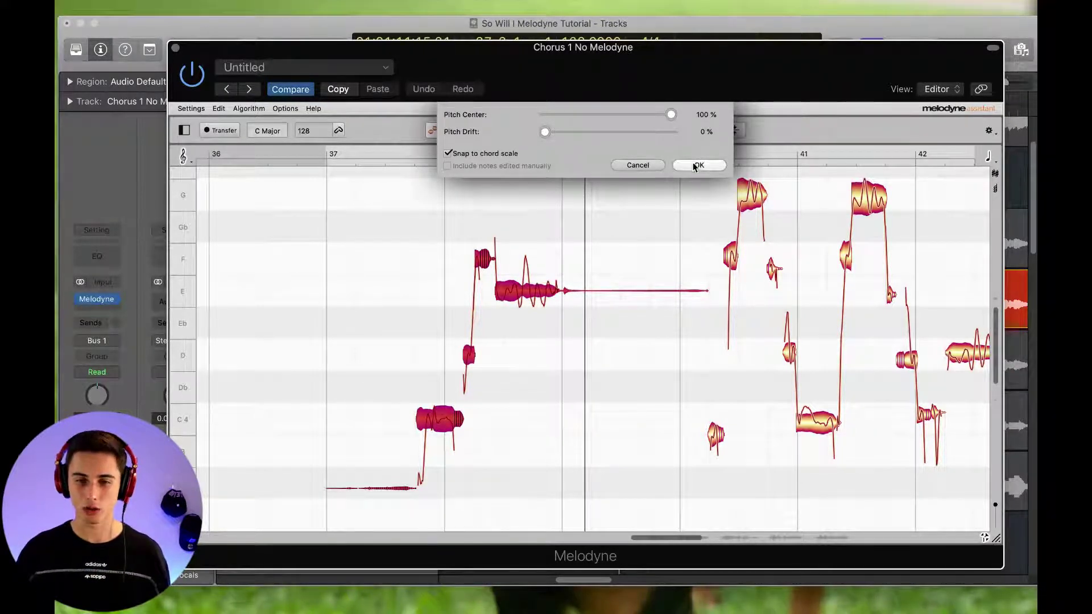
# - Lower the short bar 38 note from F to E and replay the passage from bar 37
pyautogui.click(515, 237)
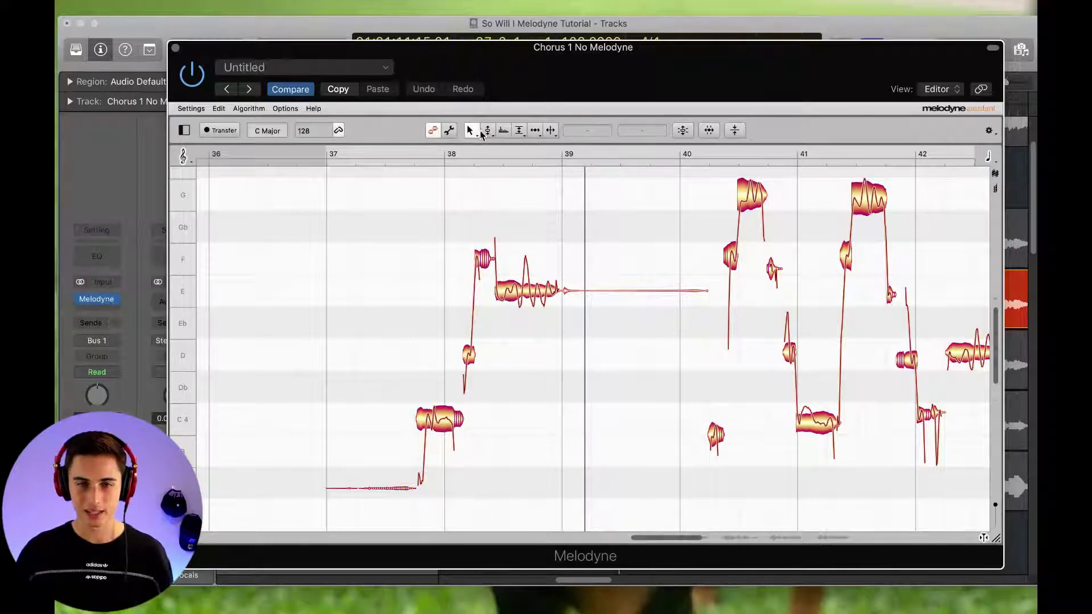
pyautogui.moveTo(483, 254); pyautogui.dragTo(484, 291)
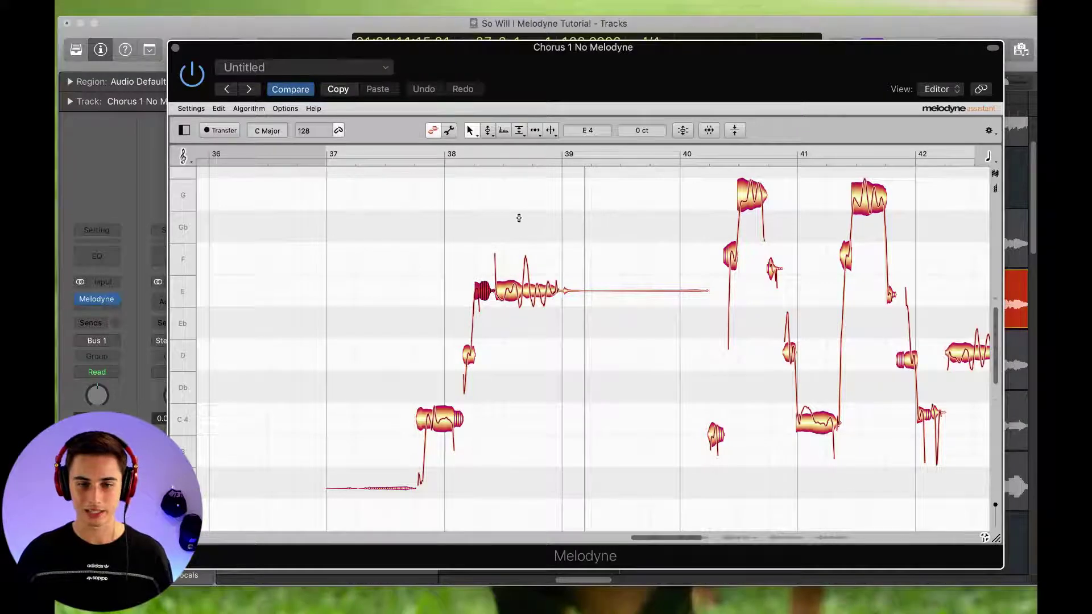
pyautogui.press('space')
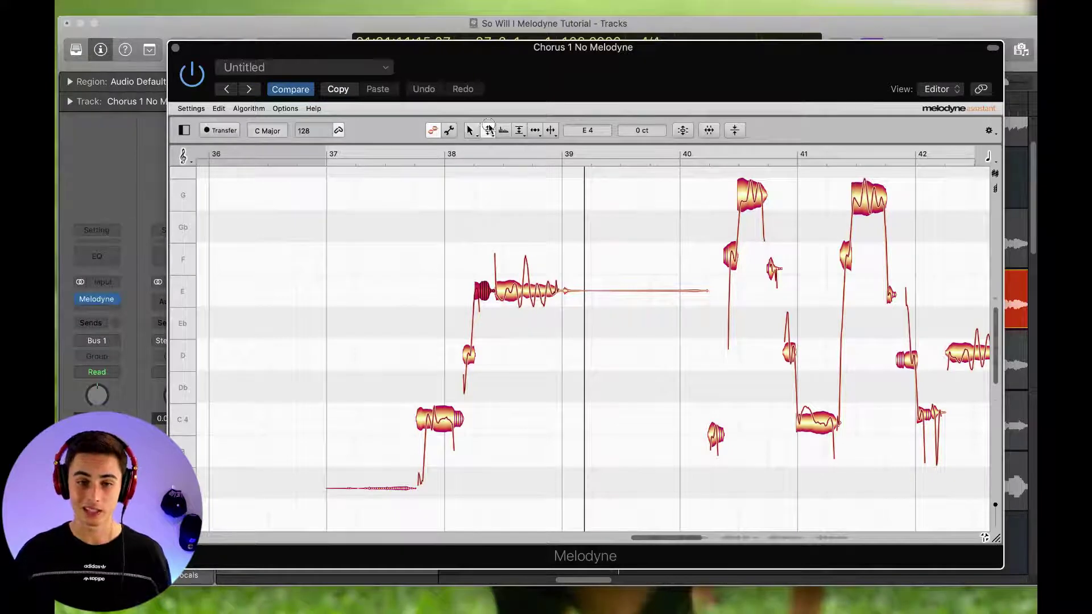
# - Reduce the held E note's pitch modulation to 67% after bar 38 and replay it
pyautogui.moveTo(489, 131); pyautogui.dragTo(493, 149)
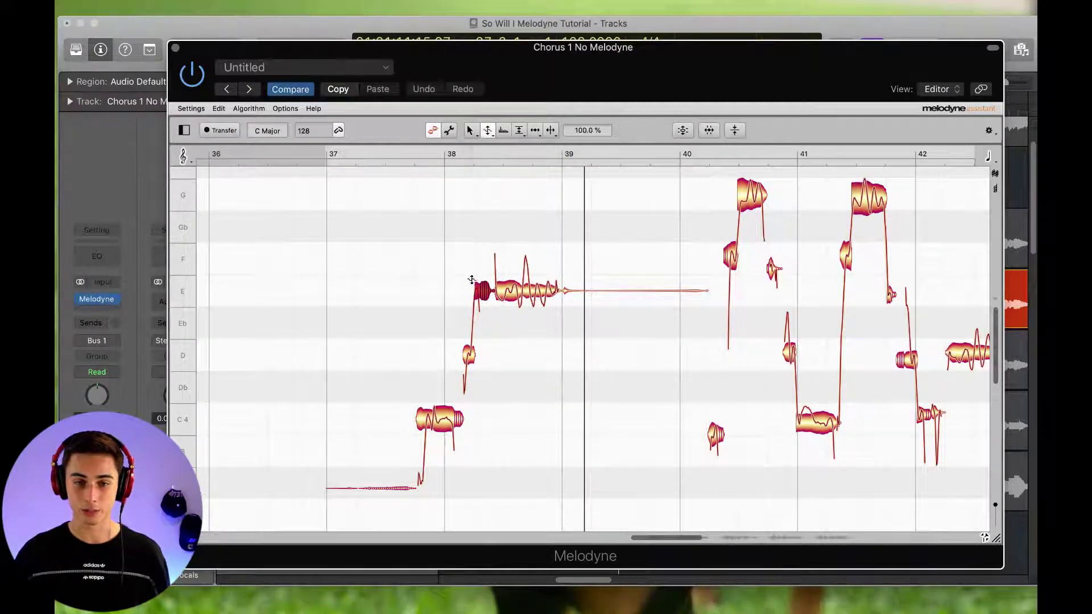
pyautogui.moveTo(370, 210); pyautogui.dragTo(581, 467)
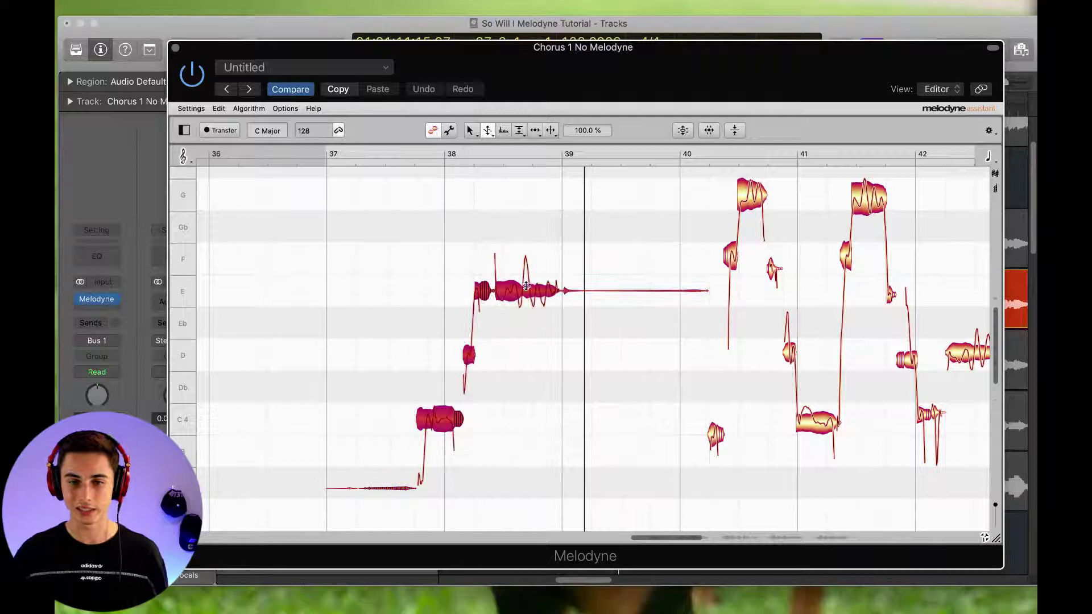
pyautogui.moveTo(524, 287); pyautogui.dragTo(515, 314)
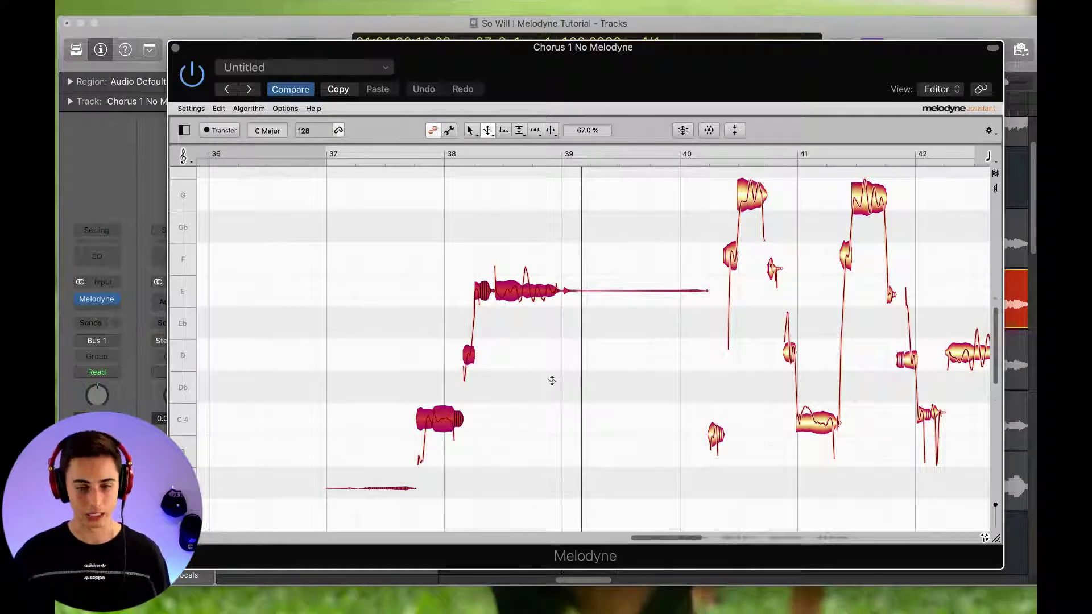
pyautogui.press('space')
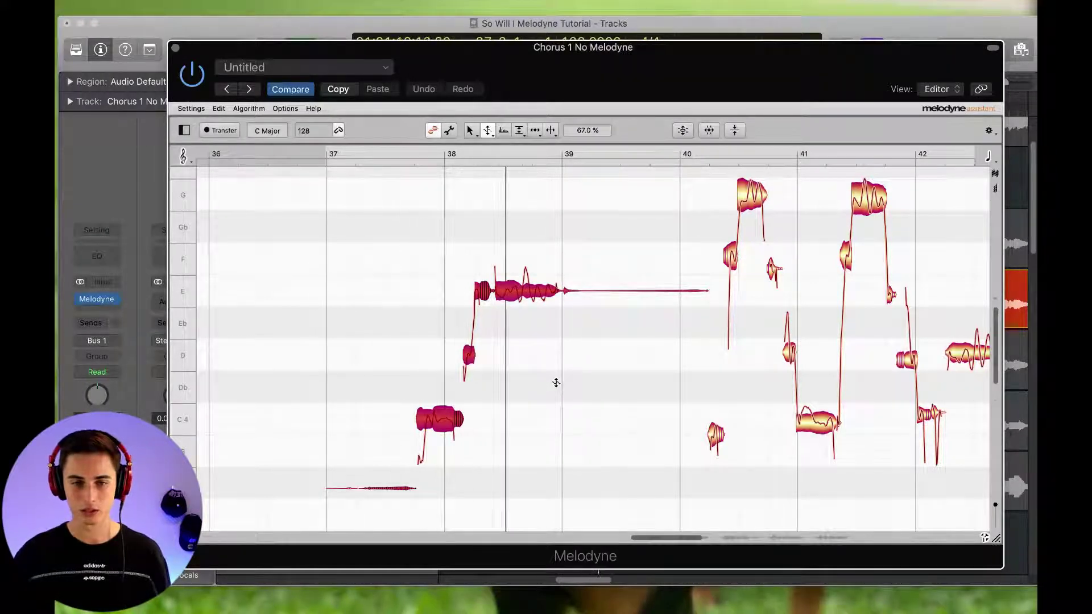
pyautogui.click(550, 346)
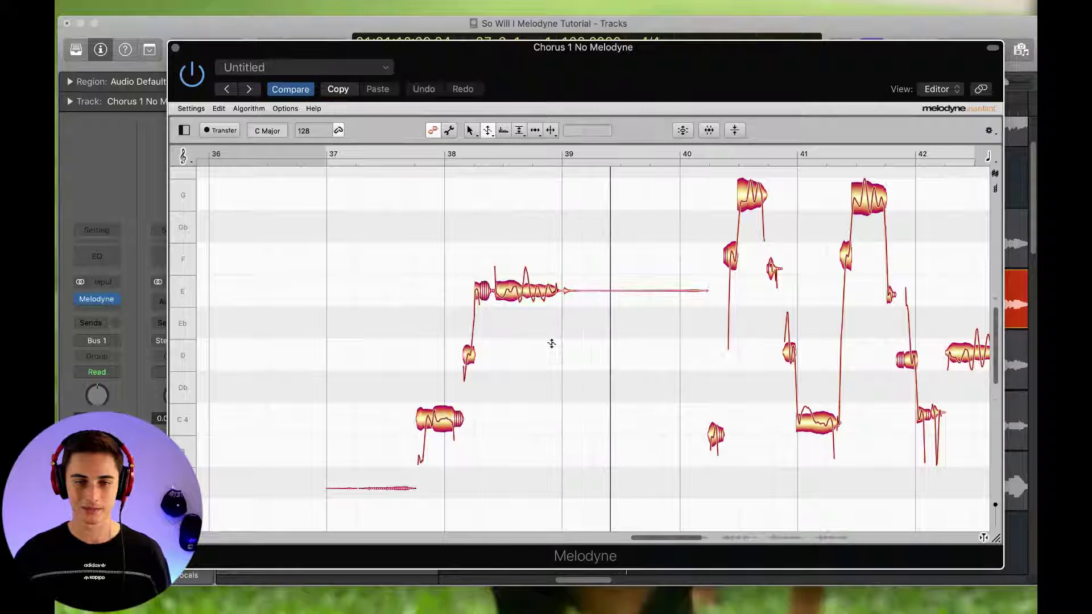
# - Return to the main Pitch tool, select the bar 38 E4 note, and view bars 39–45
pyautogui.click(489, 130)
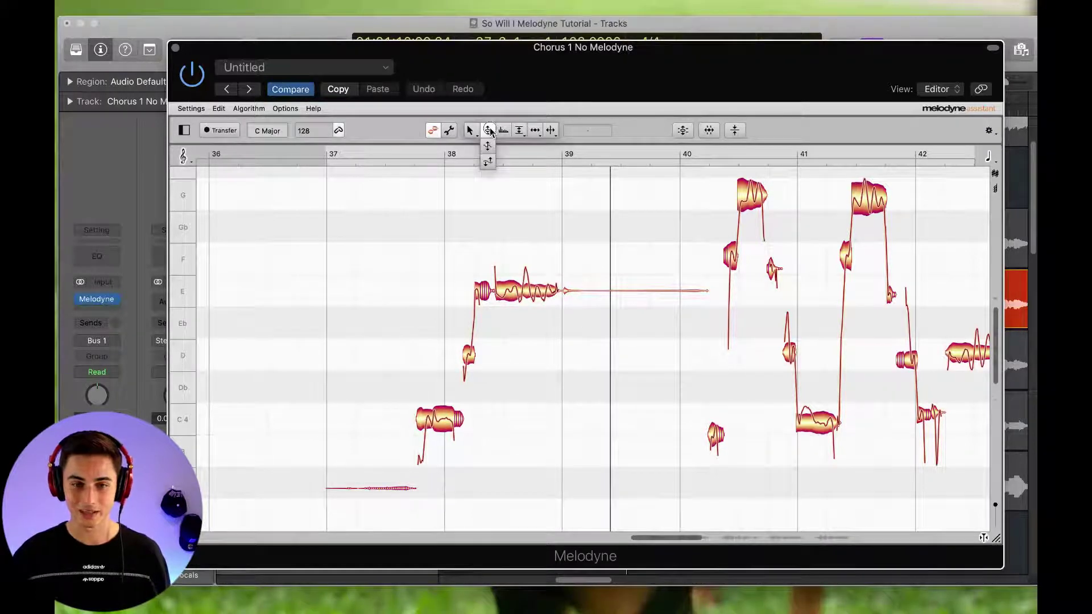
pyautogui.click(487, 147)
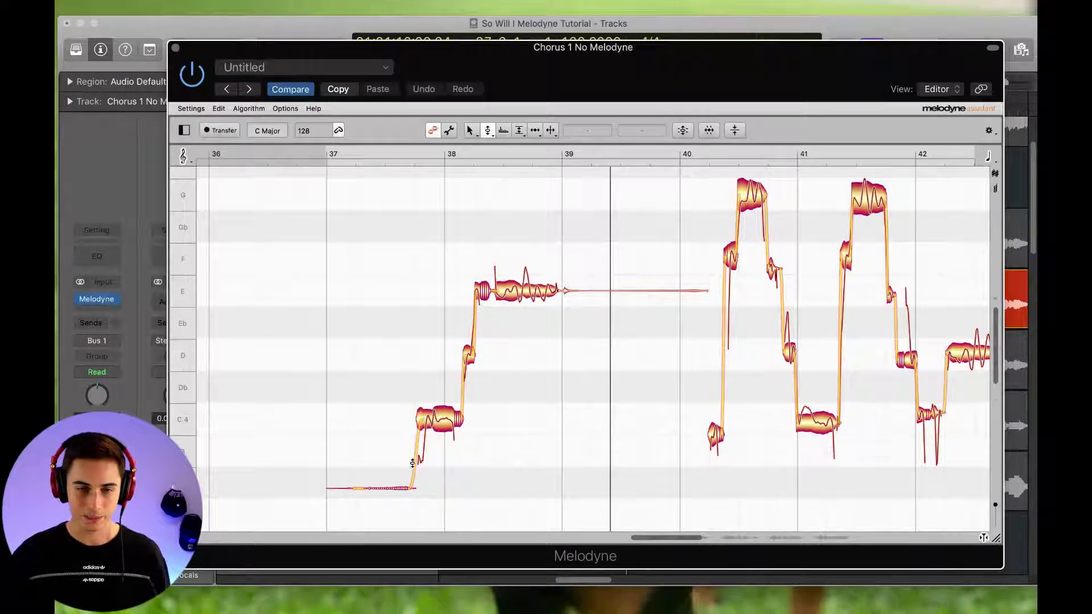
pyautogui.click(483, 291)
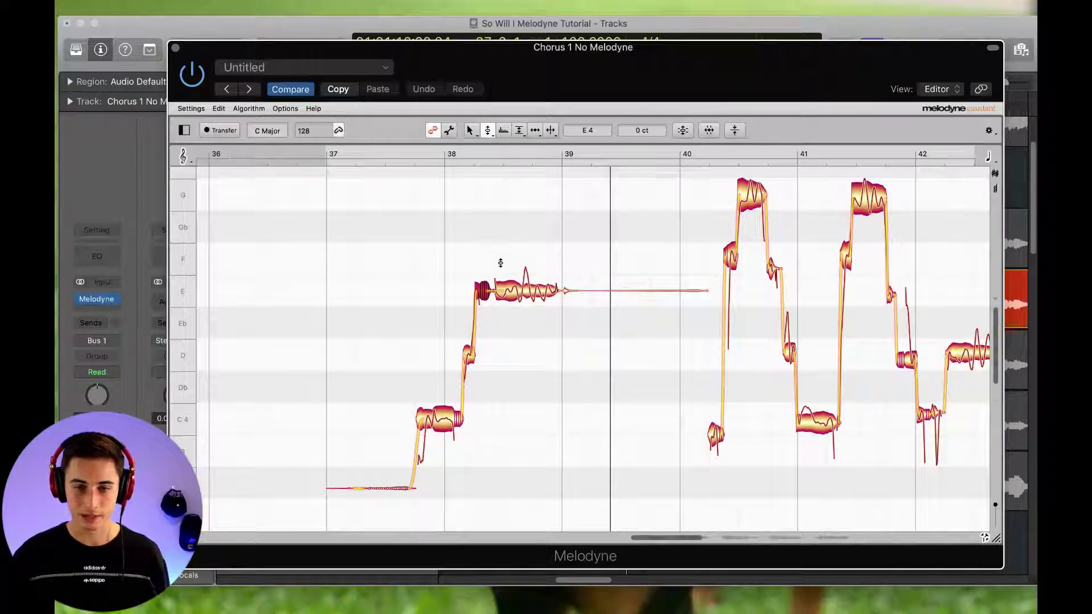
pyautogui.hscroll(6, 543, 301)
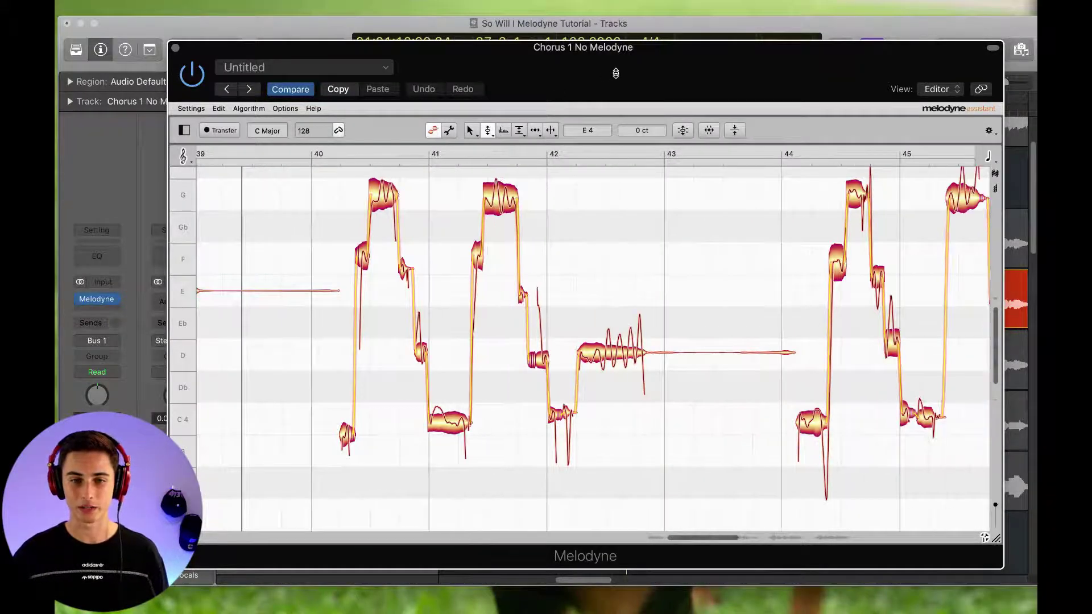
# - Move the cycle range to bars 40–42 and play that passage in Melodyne
pyautogui.moveTo(615, 73); pyautogui.dragTo(629, 390)
pyautogui.moveTo(617, 99); pyautogui.dragTo(759, 103)
pyautogui.moveTo(768, 390); pyautogui.dragTo(757, 83)
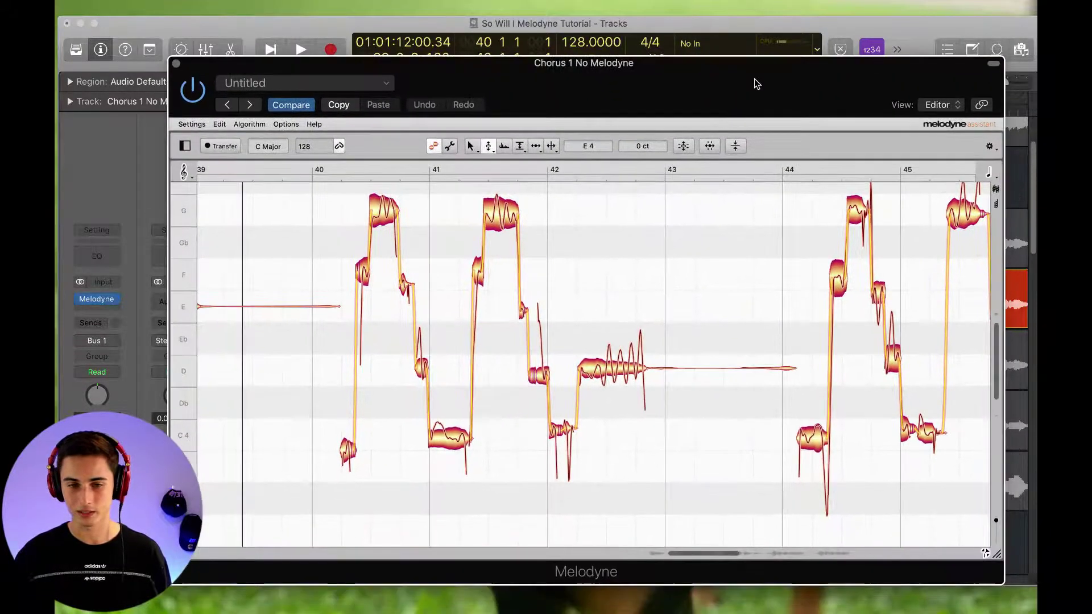
pyautogui.hscroll(-3, 478, 290)
pyautogui.press('space')
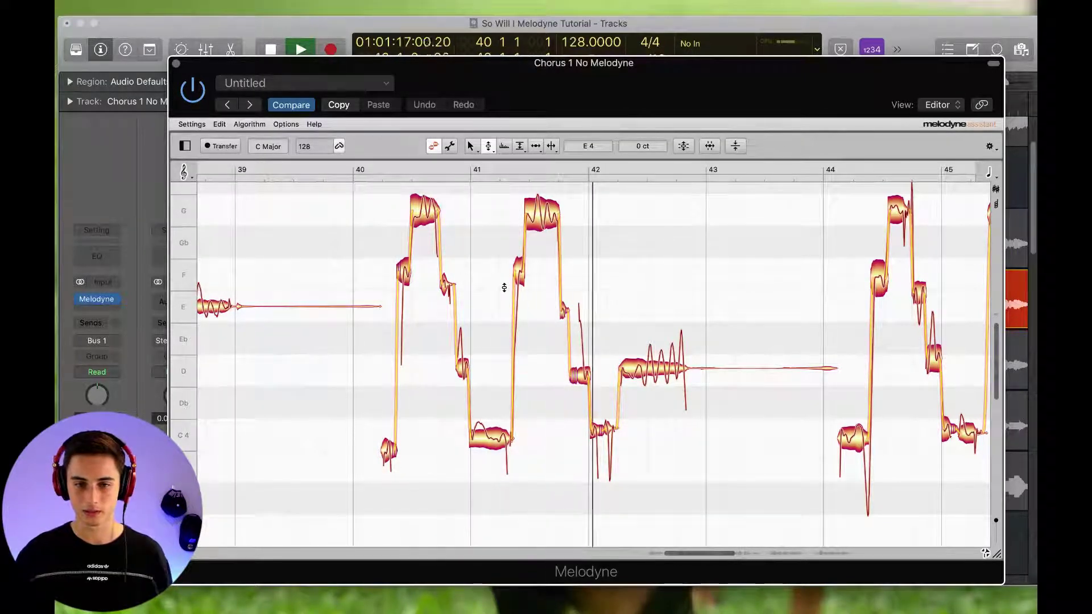
pyautogui.press('space')
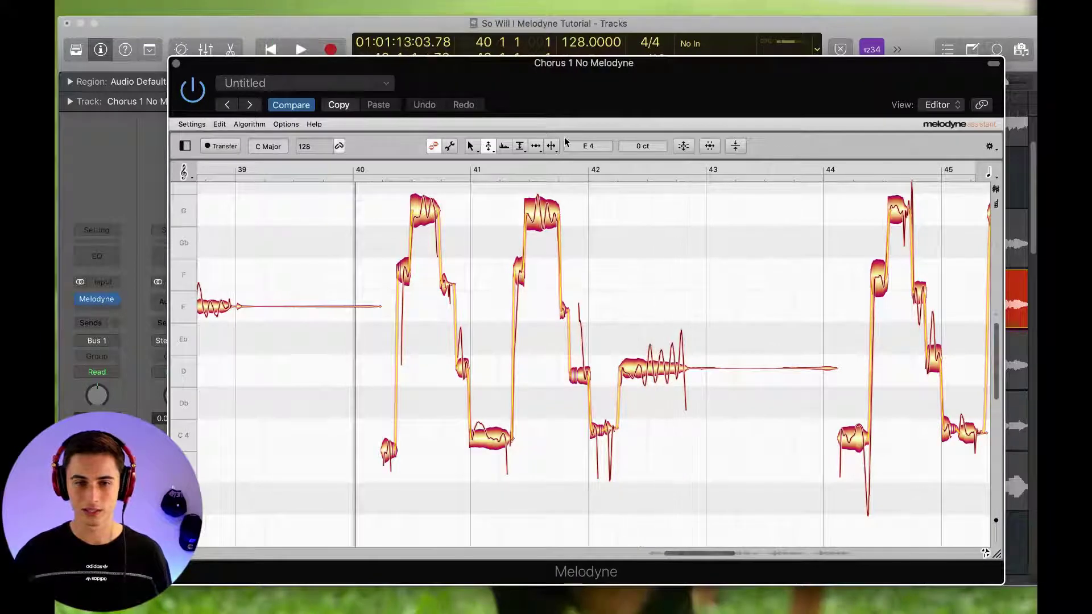
# - Re-split the small blob just before bar 42 and select all notes in bars 40–42
pyautogui.click(551, 145)
pyautogui.click(581, 376)
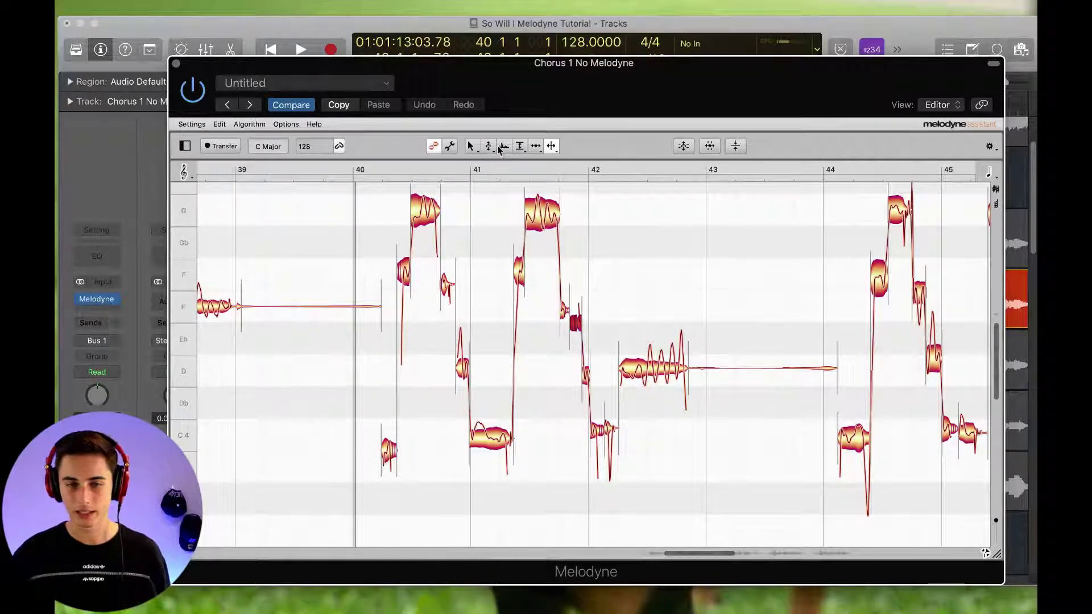
pyautogui.moveTo(335, 186); pyautogui.dragTo(699, 499)
# - Correct the bar 40–42 notes with Pitch Center at 100%, then replay the passage
pyautogui.click(686, 147)
pyautogui.moveTo(591, 129); pyautogui.dragTo(792, 142)
pyautogui.click(700, 181)
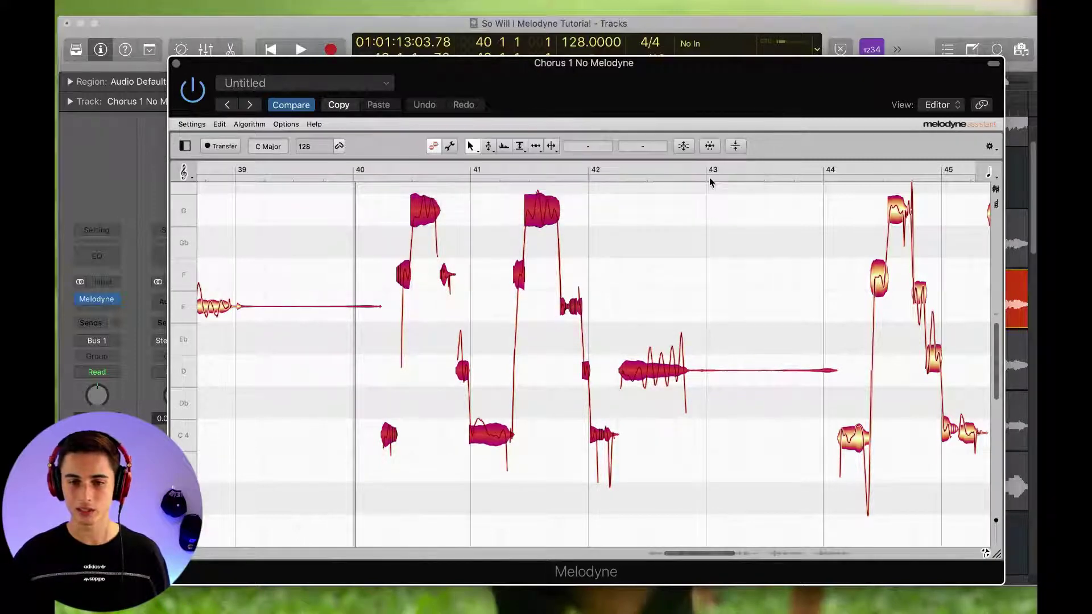
pyautogui.click(613, 217)
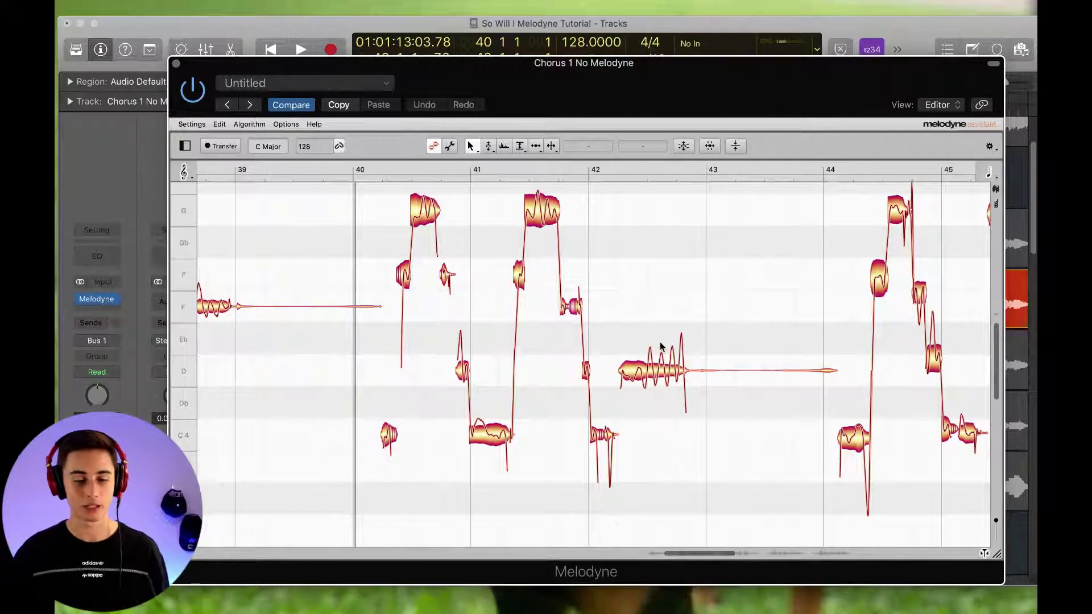
pyautogui.press('space')
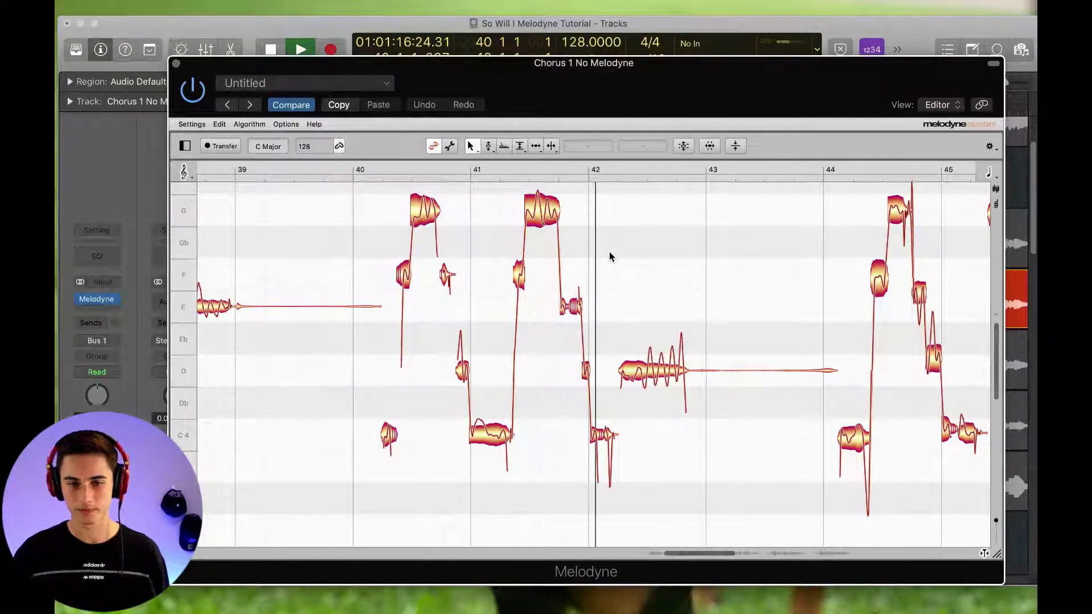
pyautogui.press('space')
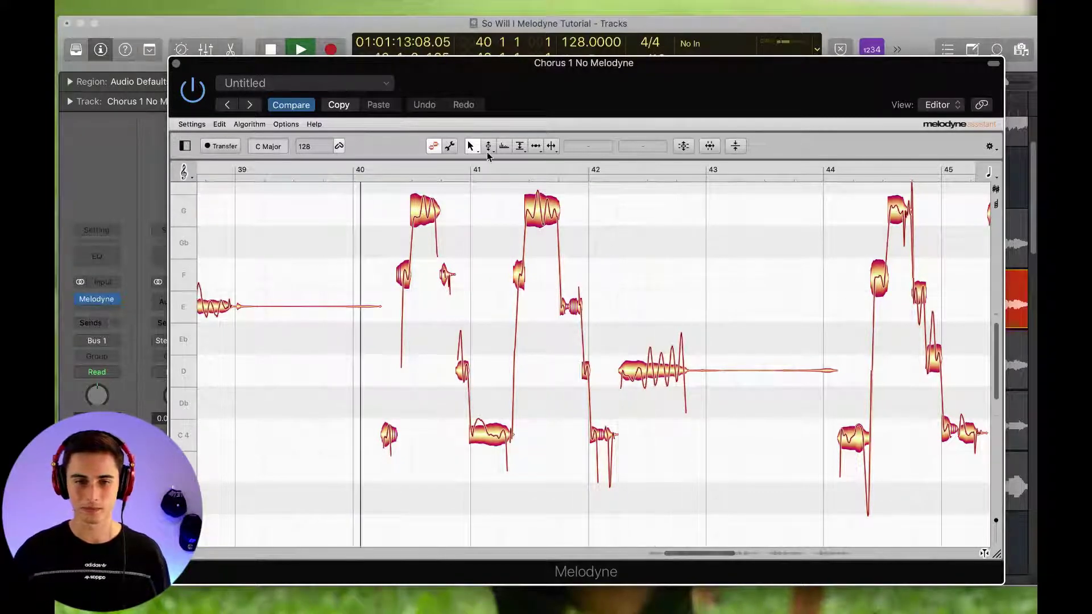
# - Flatten pitch modulation of the bar 41 C4 note to about 29% and the bar 42 D to 26%, then replay
pyautogui.click(487, 146)
pyautogui.moveTo(378, 187); pyautogui.dragTo(734, 495)
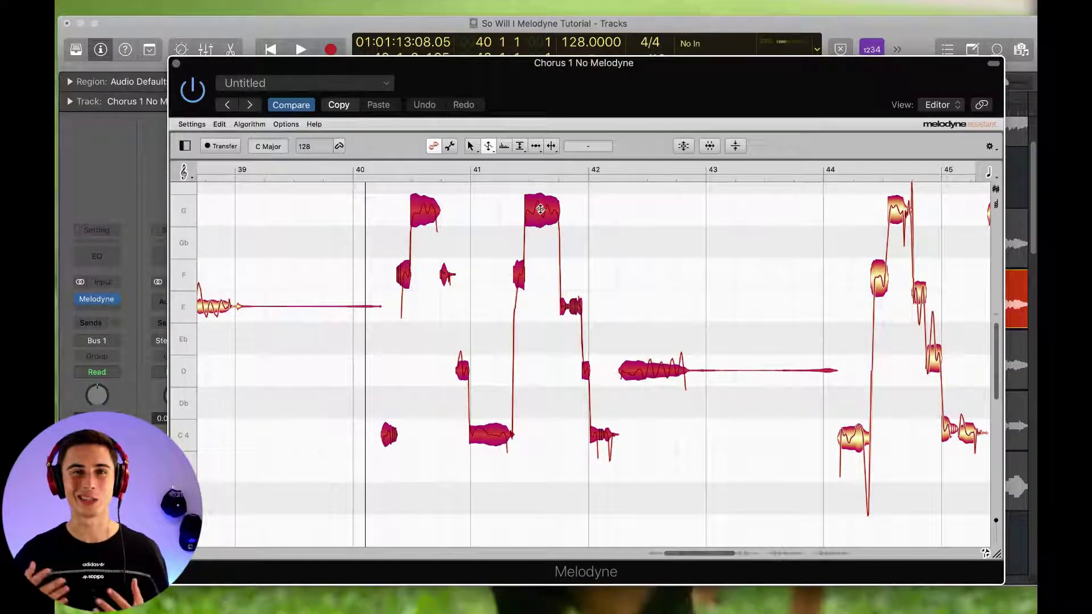
pyautogui.click(592, 238)
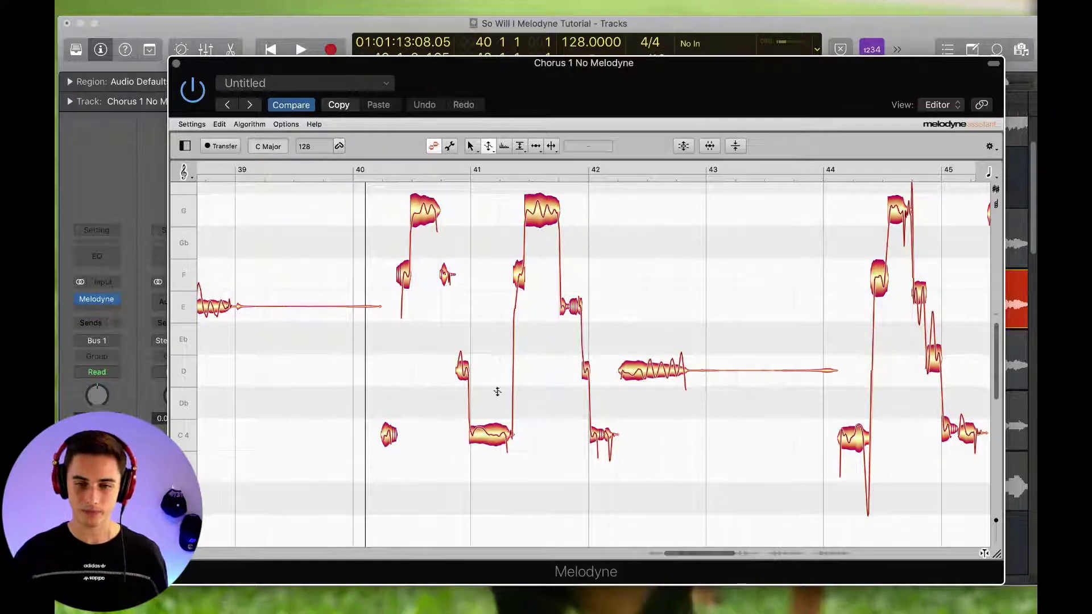
pyautogui.moveTo(483, 436); pyautogui.dragTo(486, 450)
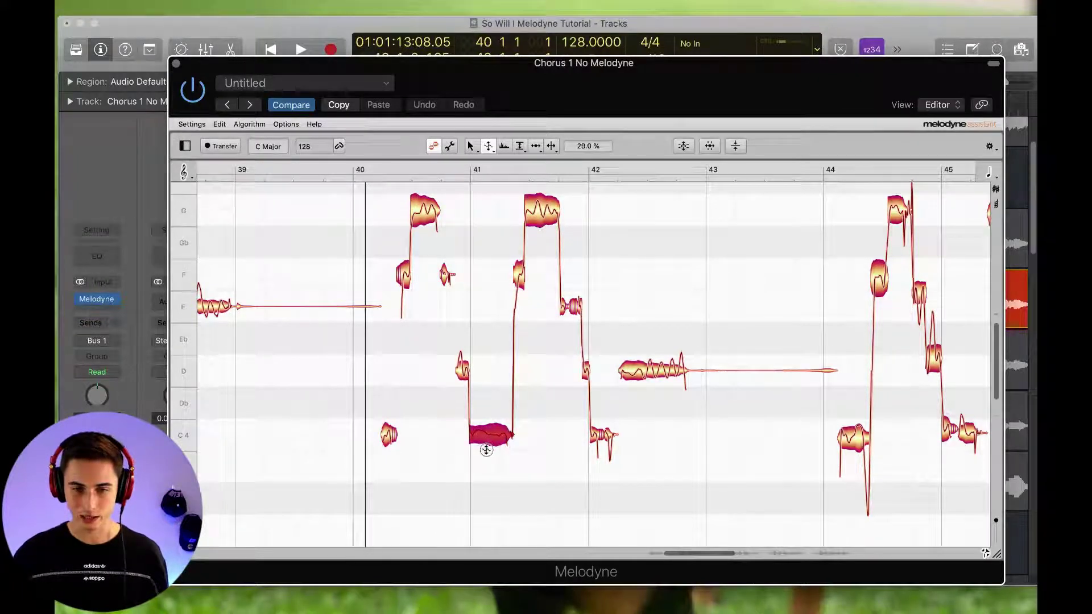
pyautogui.moveTo(653, 373); pyautogui.dragTo(656, 390)
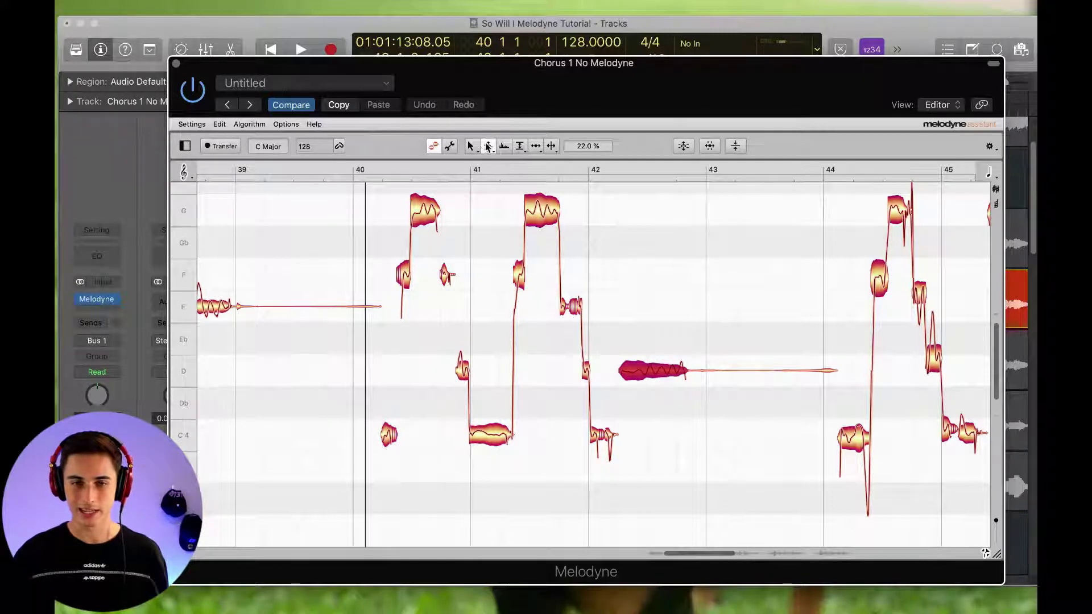
pyautogui.click(488, 146)
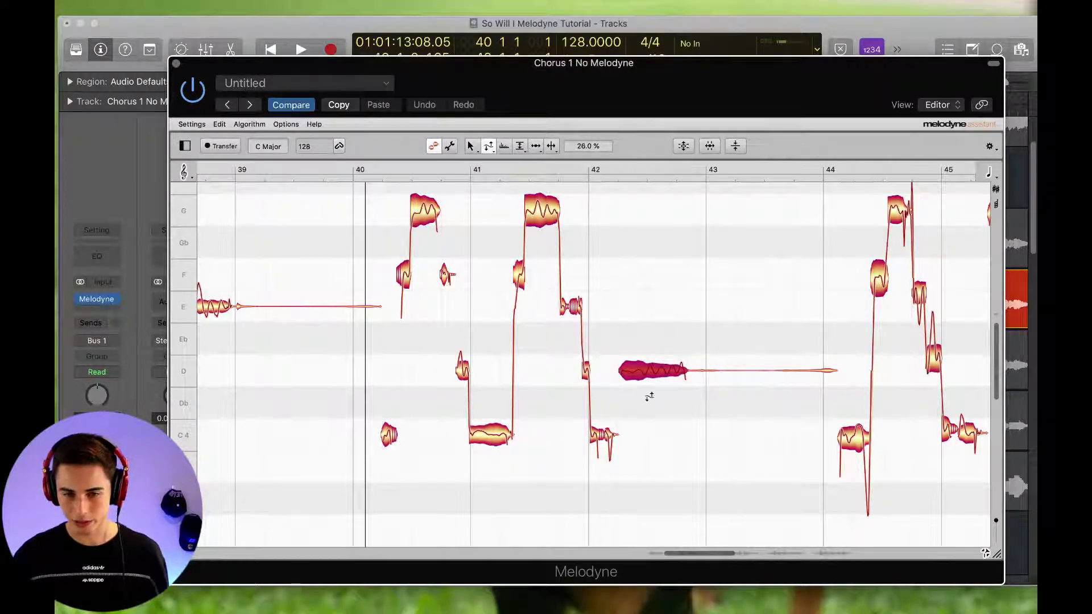
pyautogui.click(679, 373)
pyautogui.press('space')
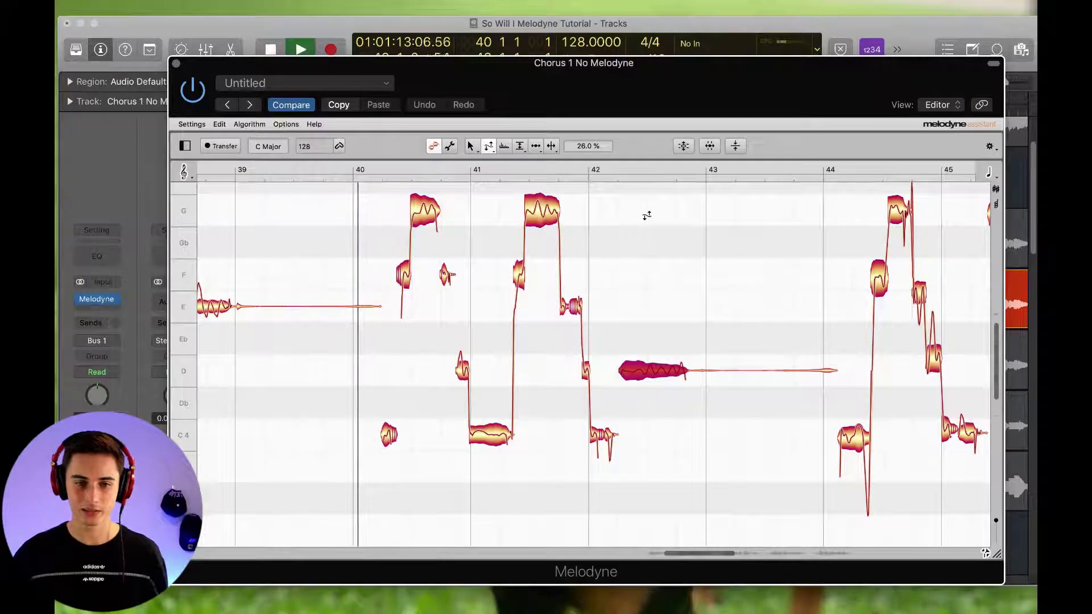
pyautogui.press('space')
pyautogui.click(490, 146)
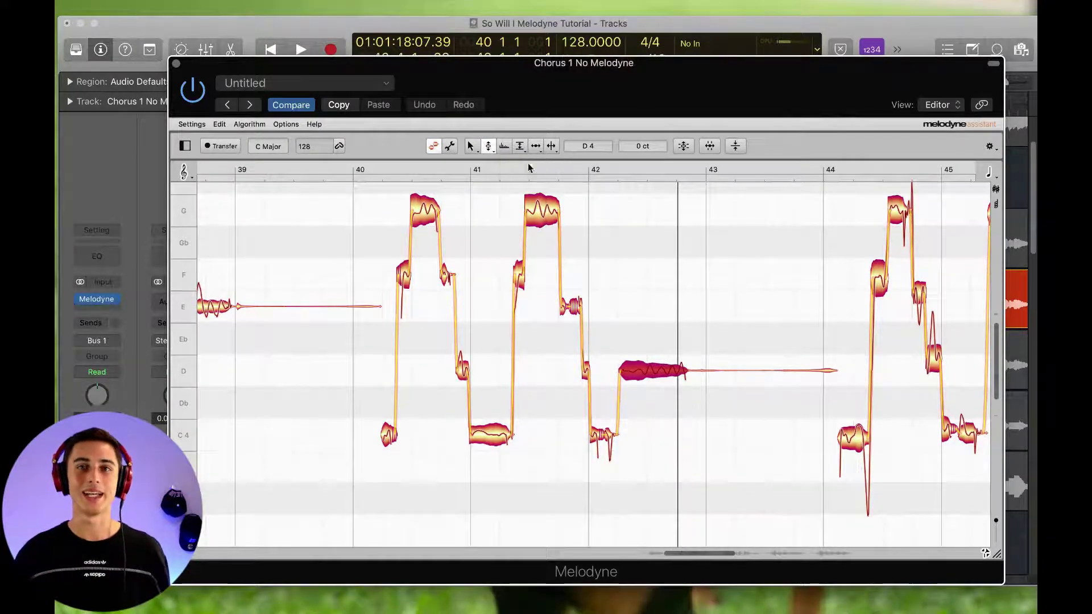
pyautogui.click(407, 272)
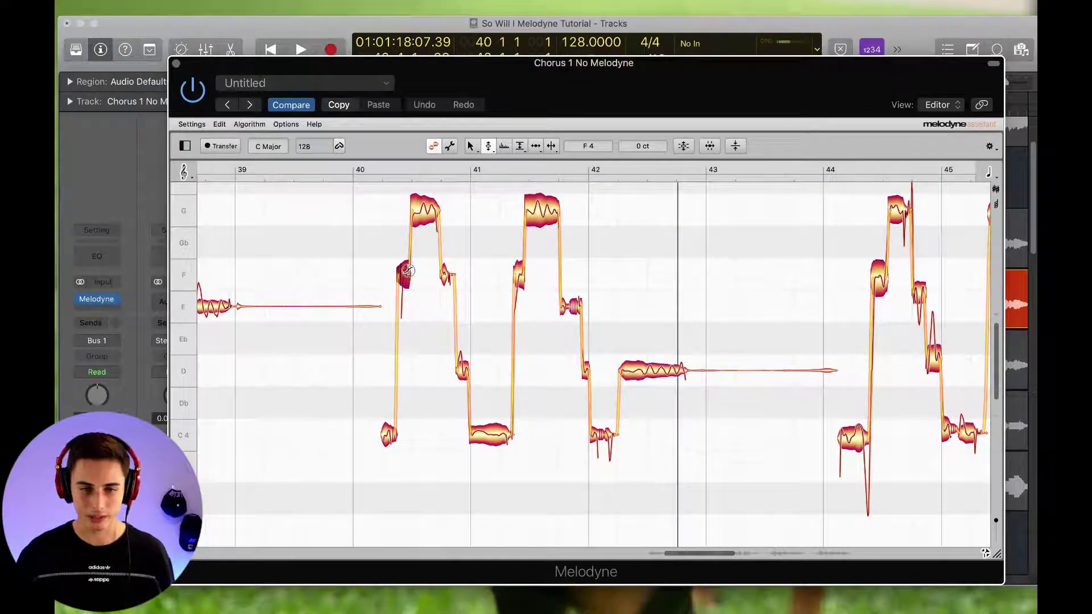
pyautogui.click(437, 211)
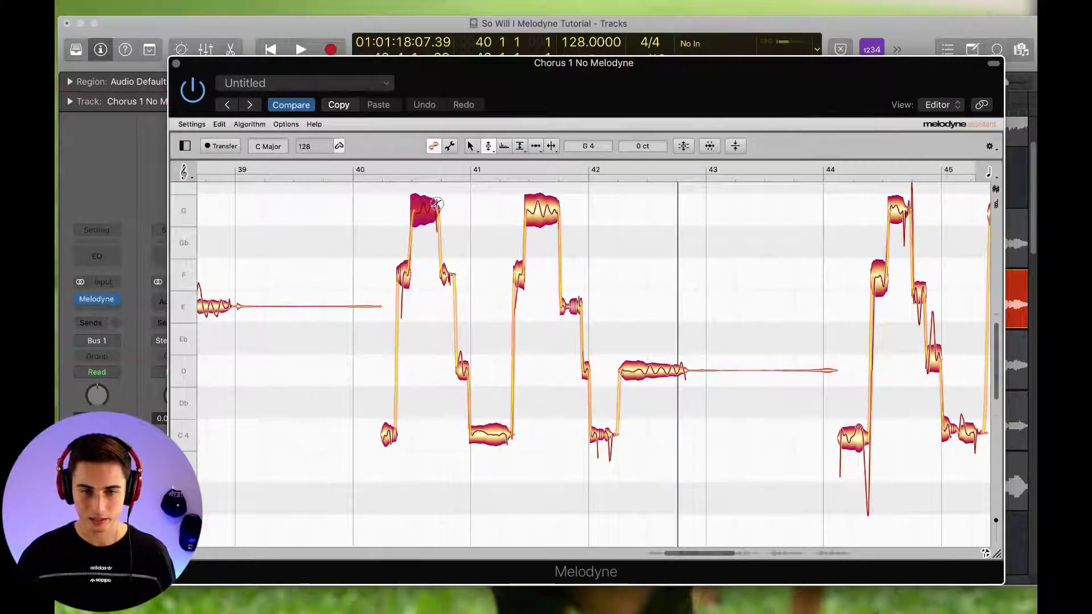
pyautogui.click(391, 431)
pyautogui.click(467, 373)
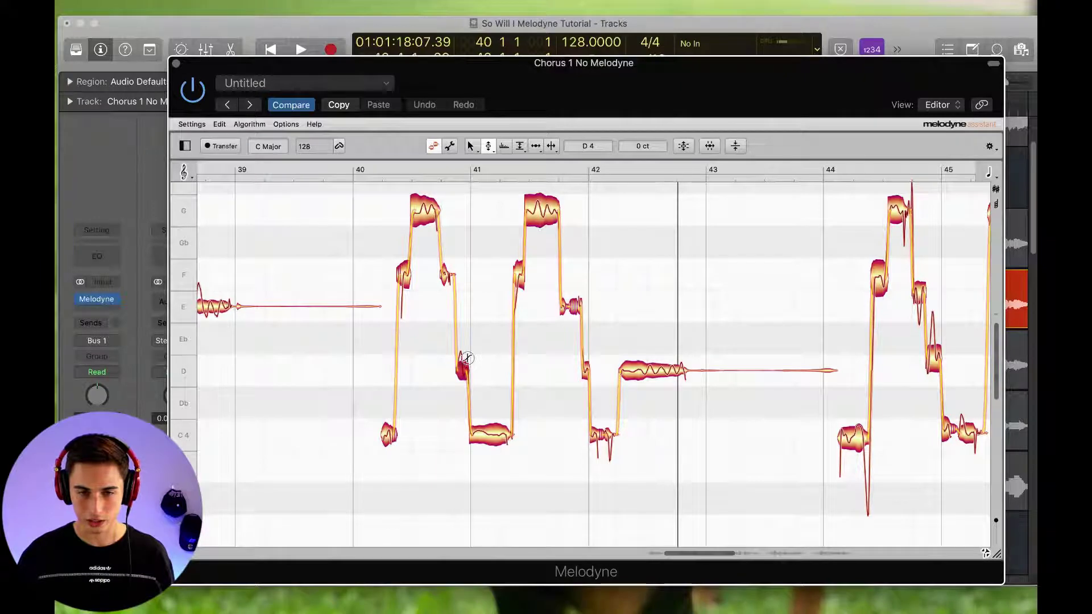
pyautogui.click(508, 433)
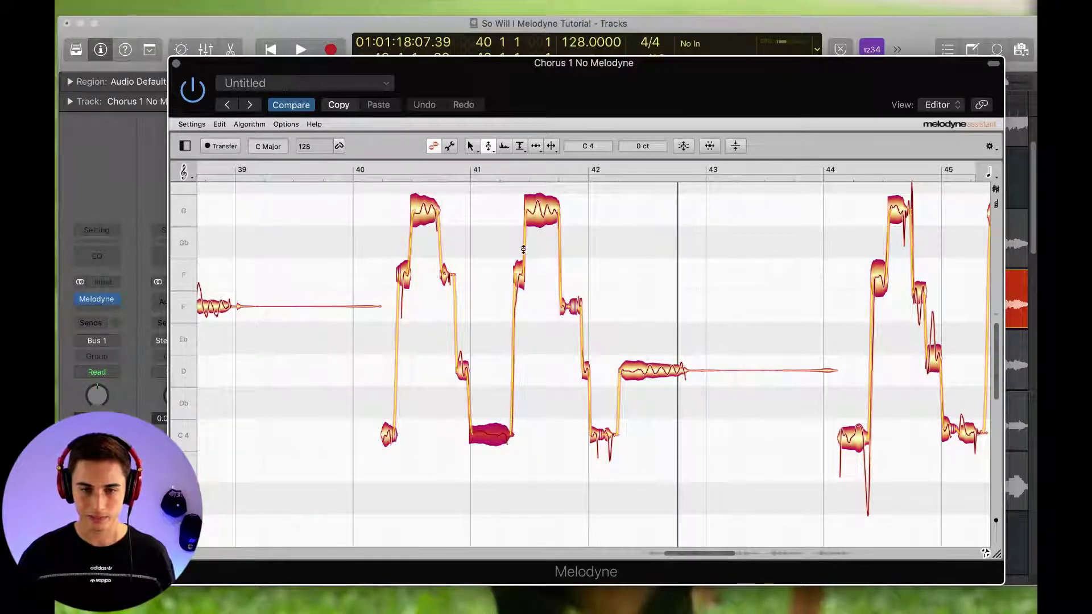
pyautogui.click(527, 273)
pyautogui.click(521, 272)
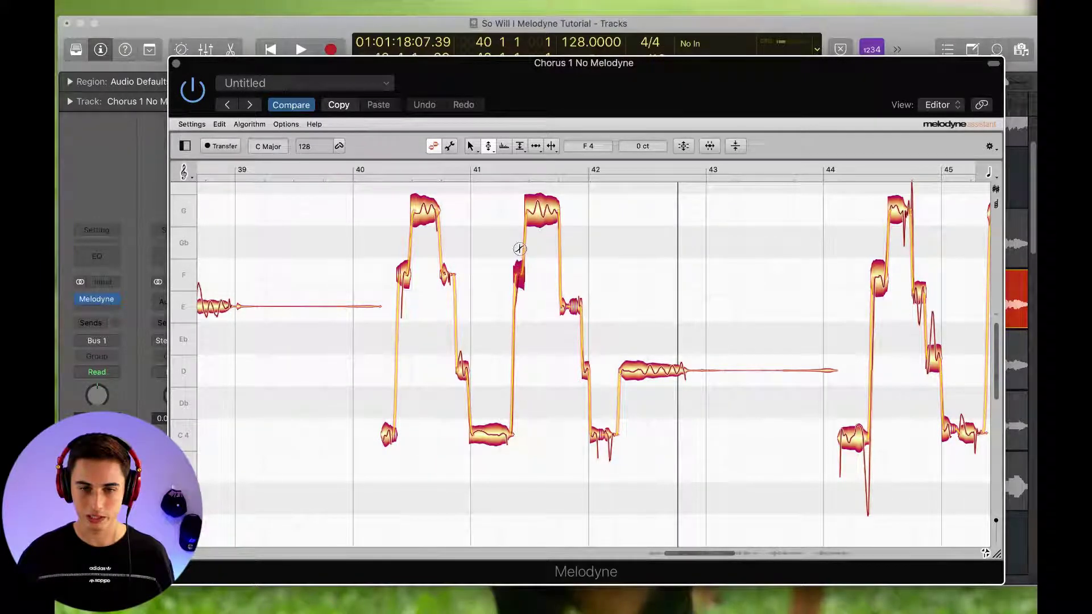
pyautogui.click(551, 216)
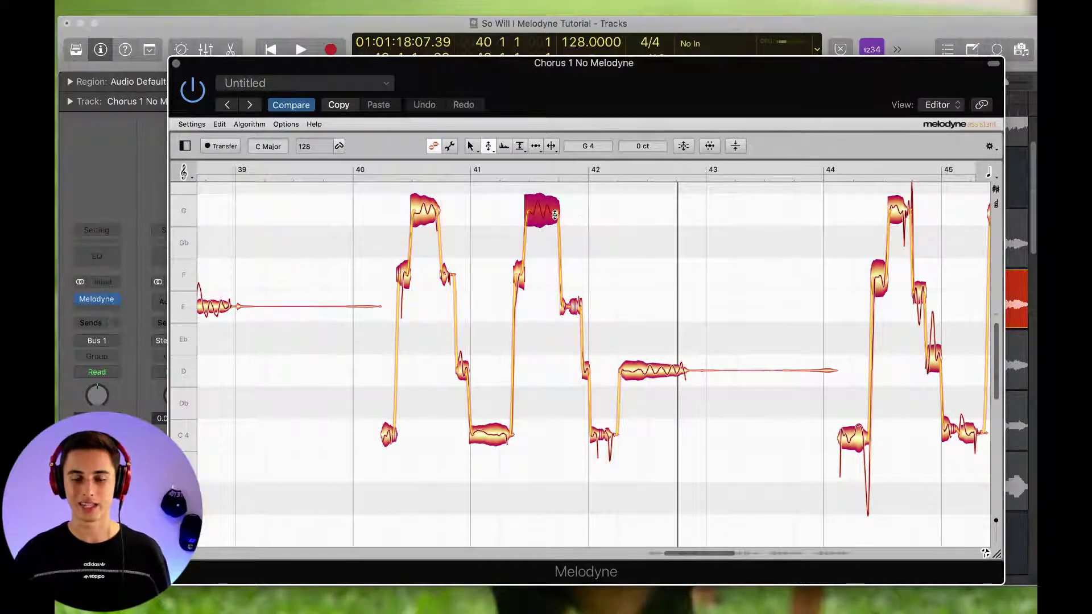
pyautogui.click(579, 309)
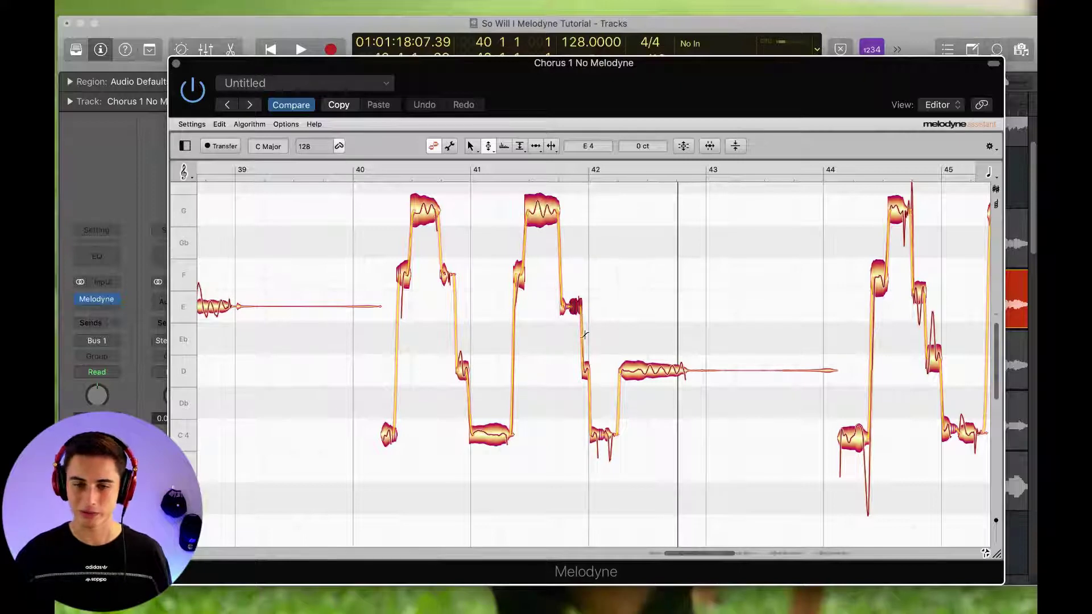
pyautogui.click(589, 365)
pyautogui.click(615, 433)
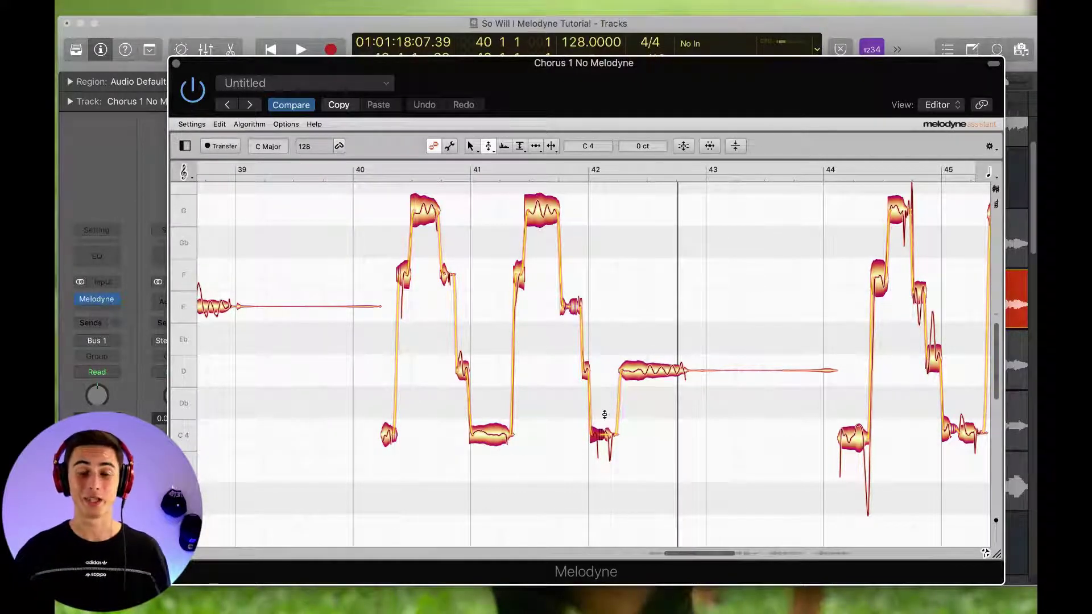
pyautogui.press('space')
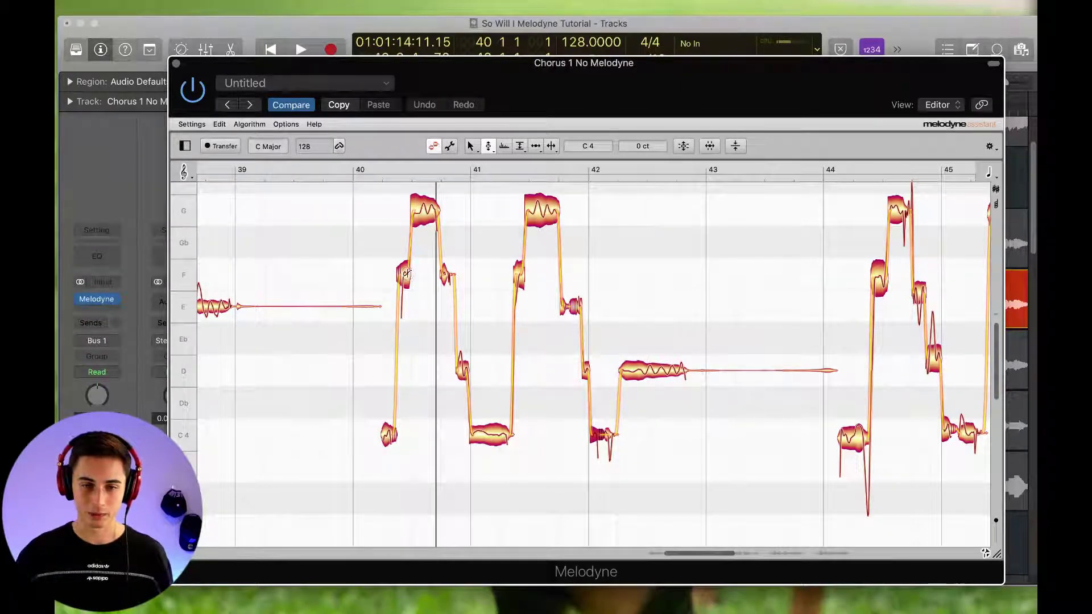
pyautogui.click(405, 272)
pyautogui.press('space')
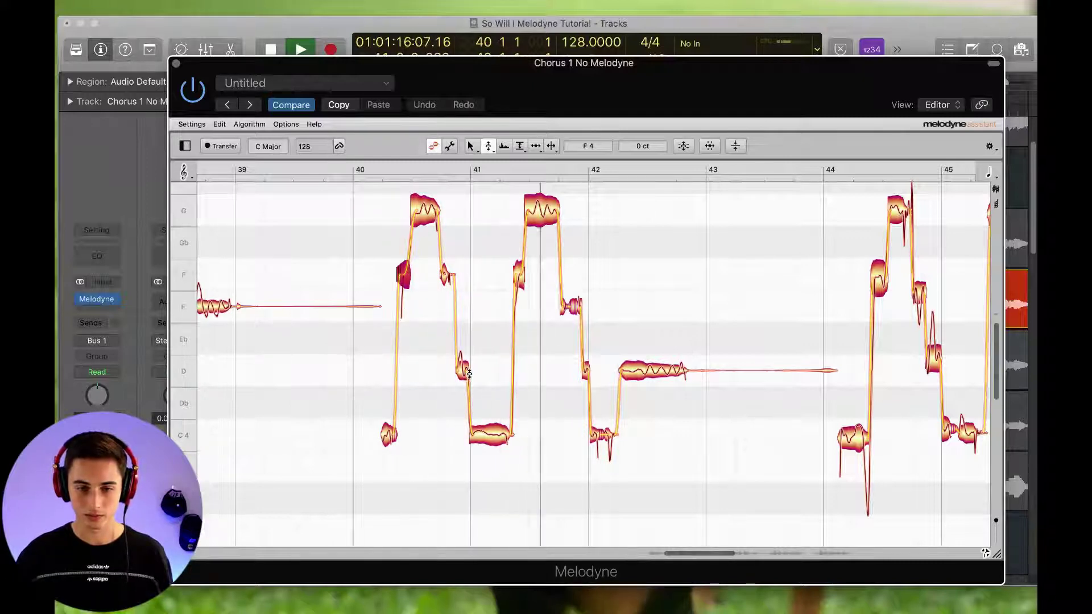
pyautogui.click(500, 434)
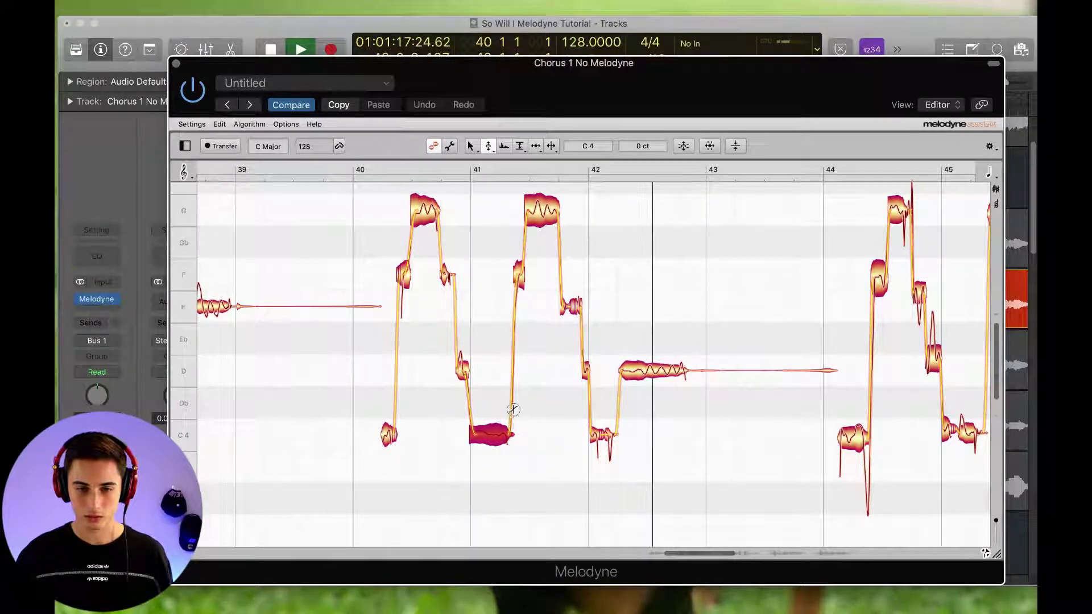
pyautogui.press('space')
pyautogui.click(521, 265)
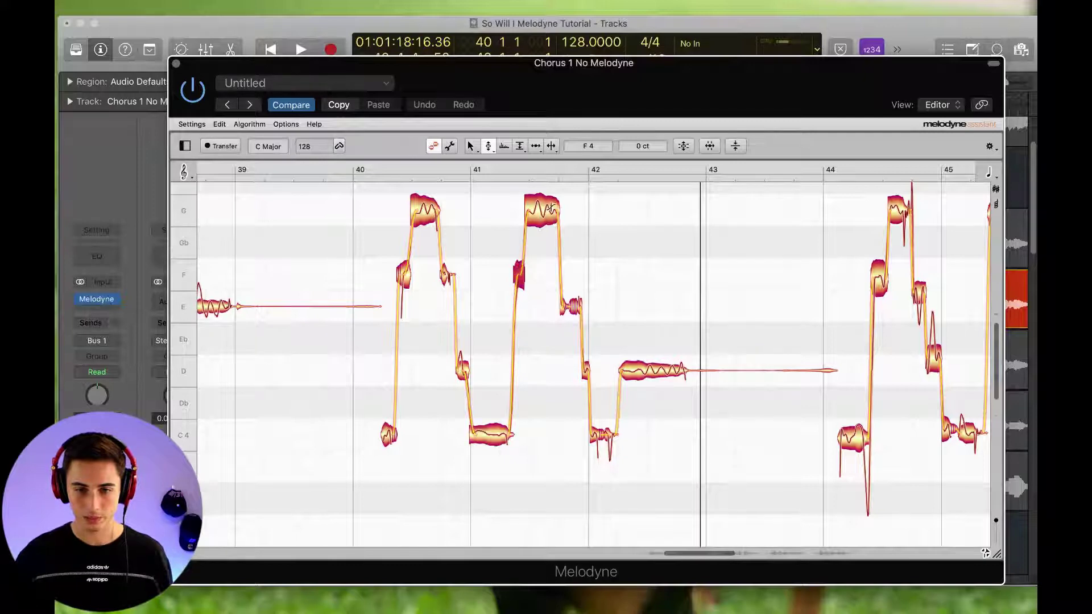
pyautogui.click(553, 209)
pyautogui.click(580, 308)
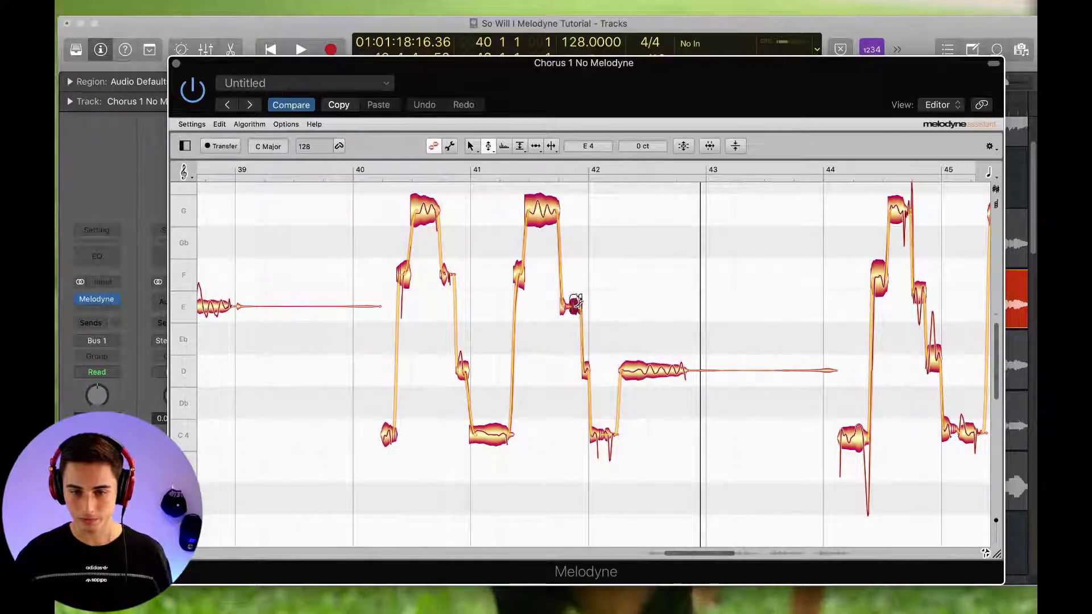
pyautogui.click(585, 372)
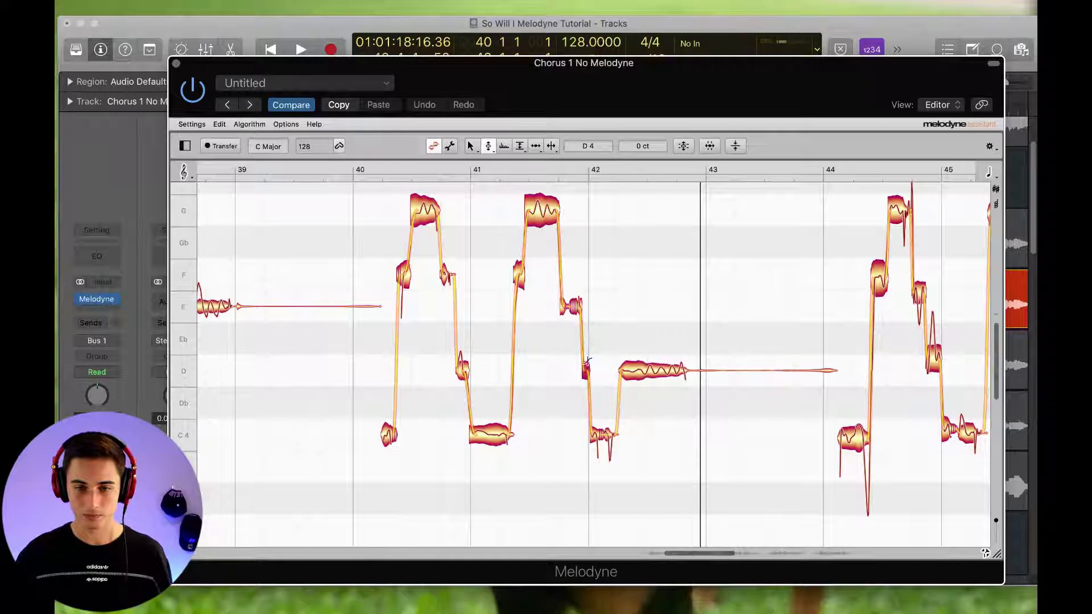
pyautogui.click(615, 432)
pyautogui.press('space')
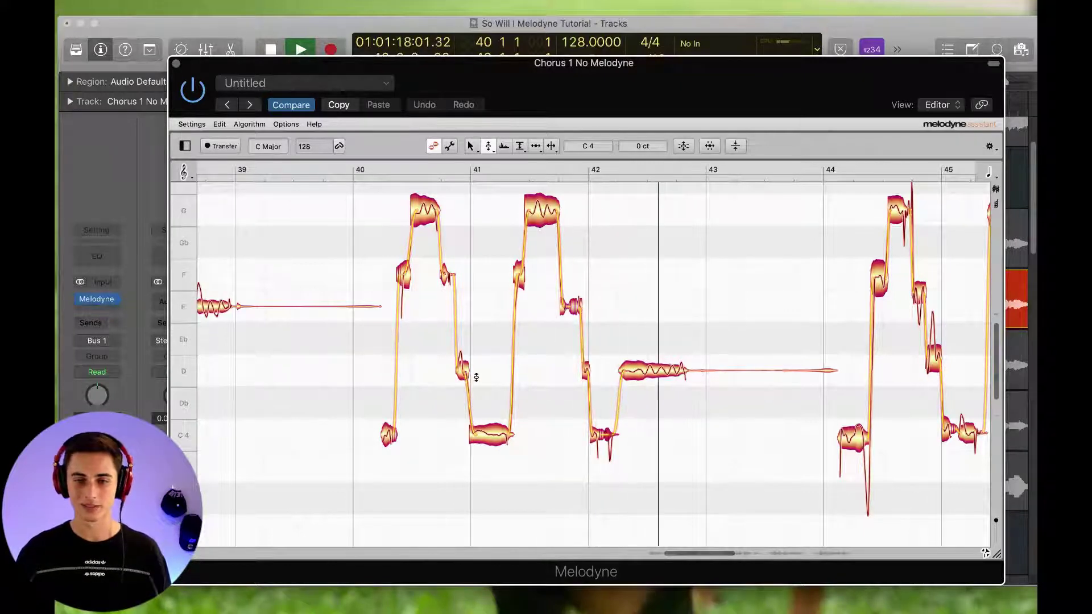
pyautogui.press('space')
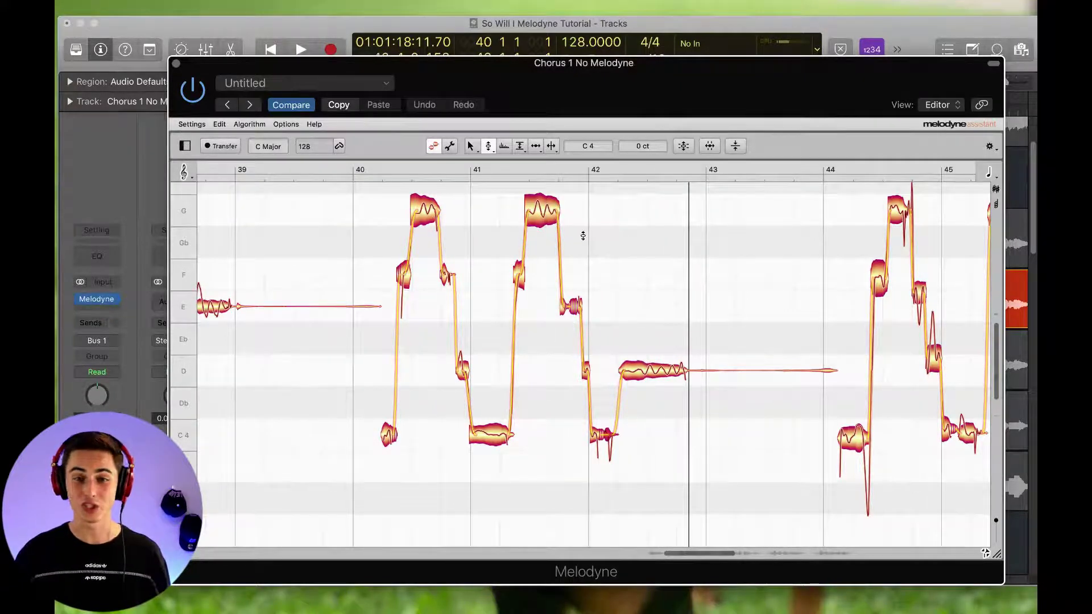
# - Replace the old loop with a cycle running from bar 43 beat 4 to bar 47
pyautogui.moveTo(629, 63); pyautogui.dragTo(668, 357)
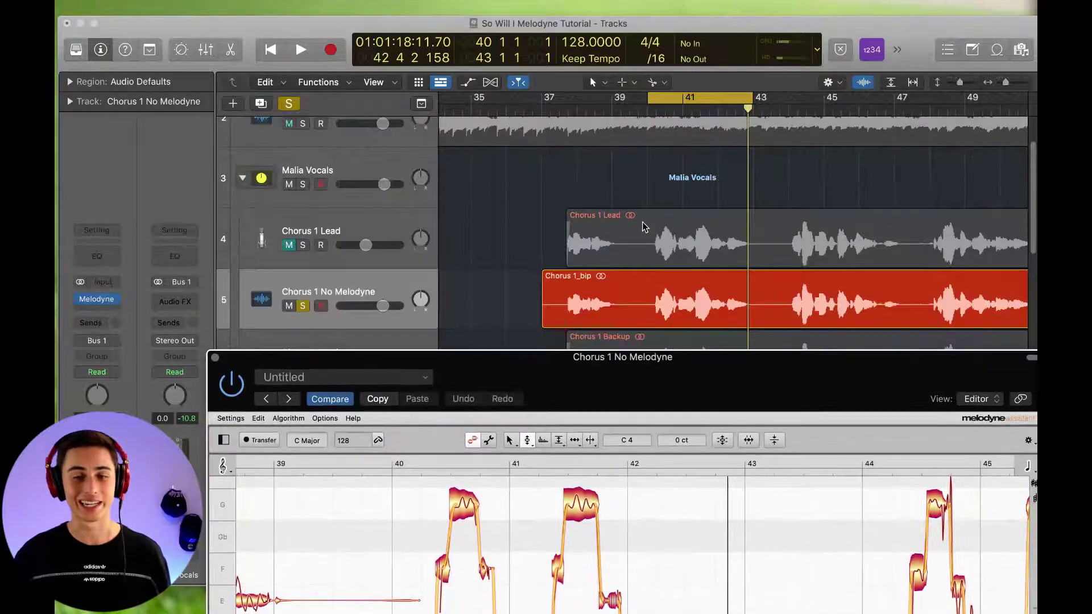
pyautogui.hscroll(3, 639, 205)
pyautogui.click(712, 94)
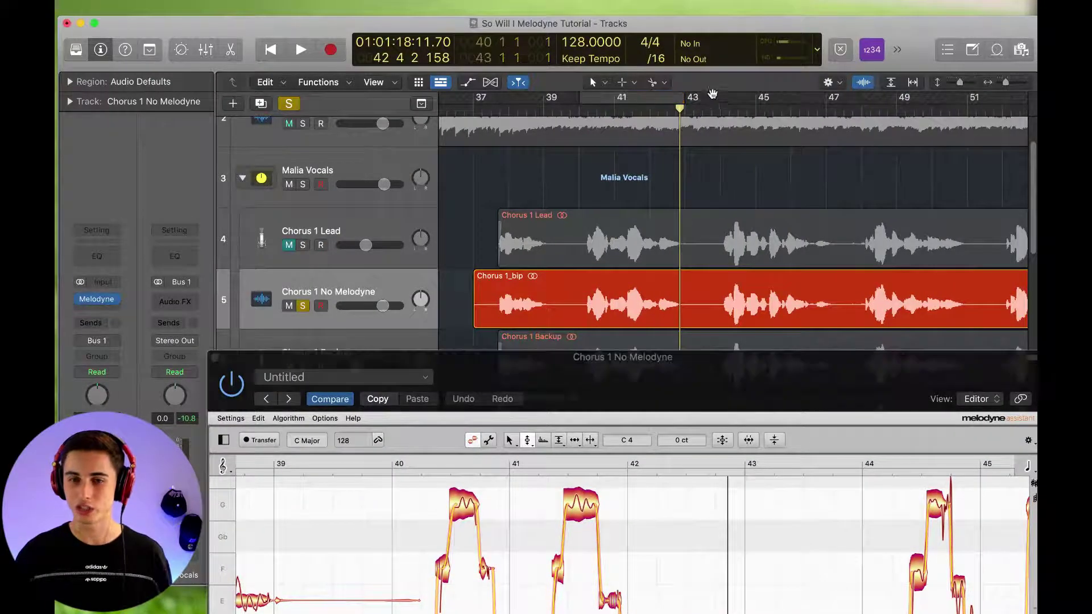
pyautogui.moveTo(712, 102); pyautogui.dragTo(825, 97)
pyautogui.moveTo(688, 97); pyautogui.dragTo(734, 189)
pyautogui.moveTo(772, 390); pyautogui.dragTo(707, 57)
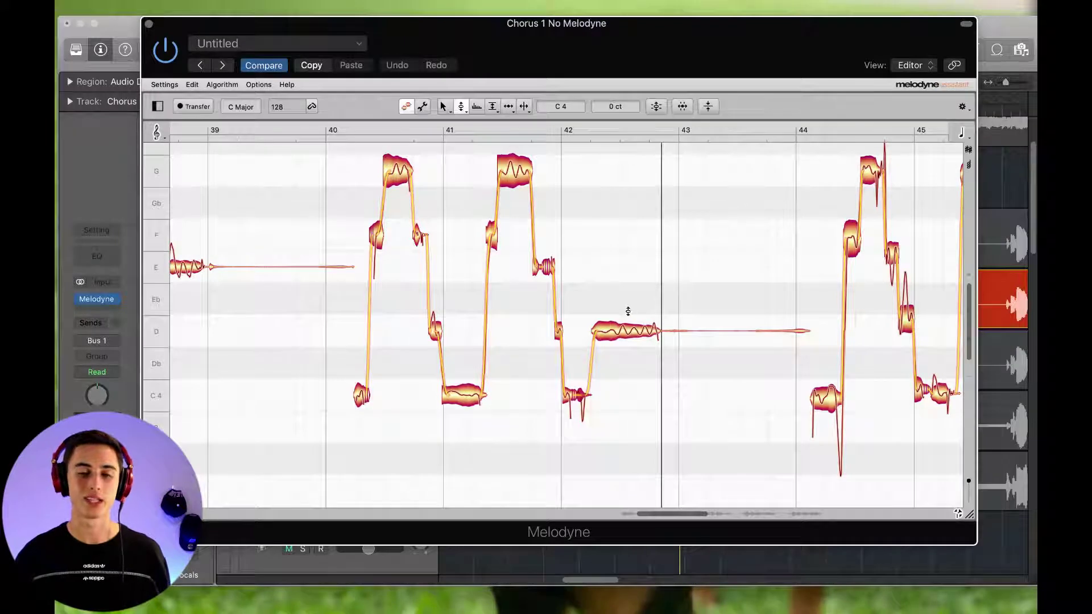
# - Play the bar 43–47 loop, then select every note of the phrase with Melodyne's Main Tool
pyautogui.press('space')
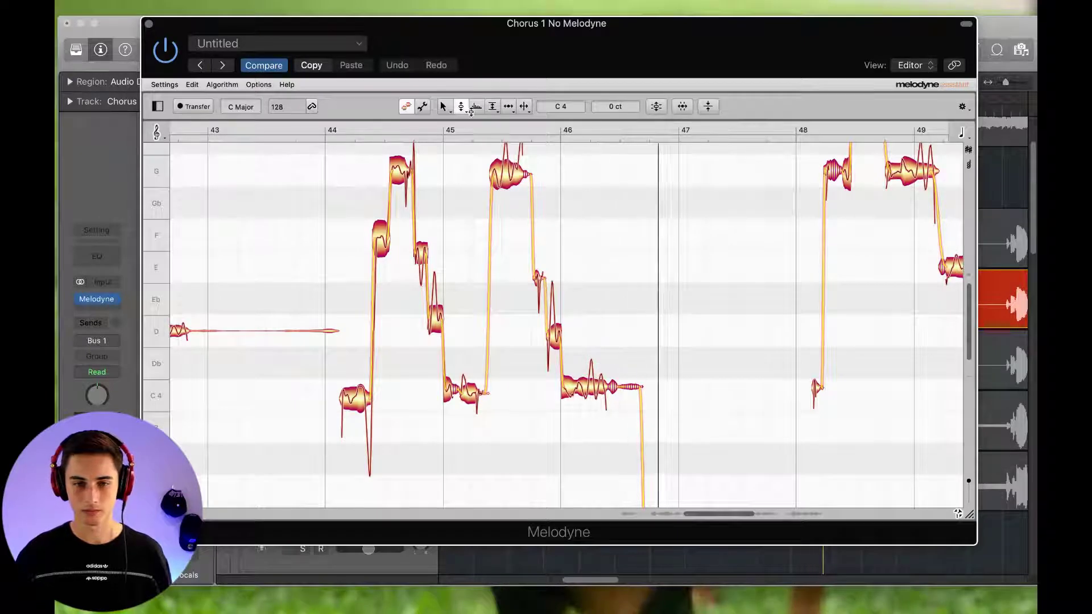
pyautogui.press('space')
pyautogui.click(316, 137)
pyautogui.click(443, 107)
pyautogui.moveTo(316, 144); pyautogui.dragTo(660, 370)
pyautogui.scroll(5, 652, 365)
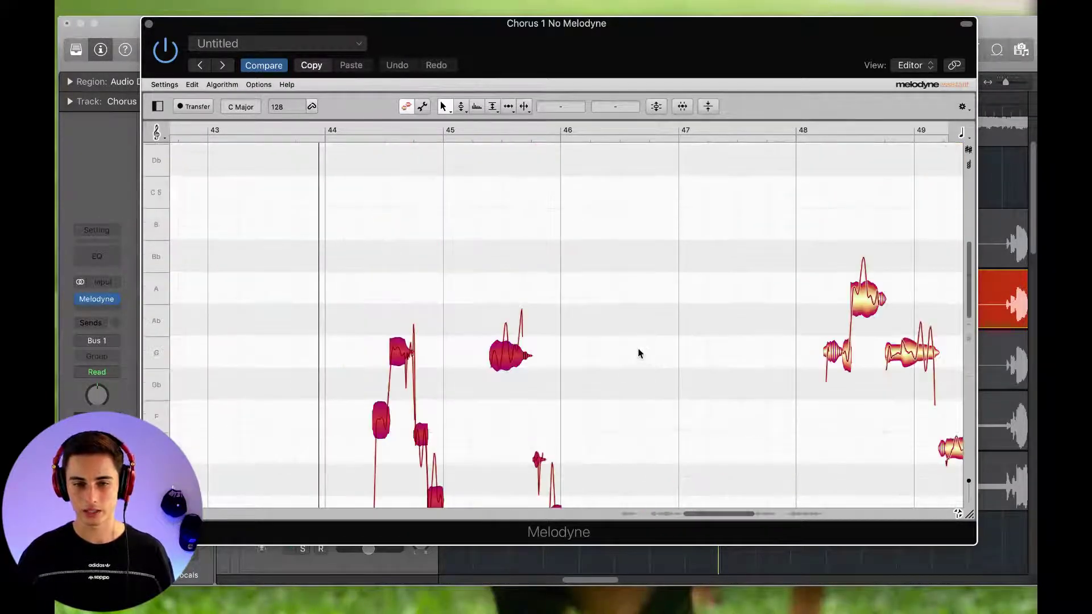
pyautogui.scroll(-5, 632, 337)
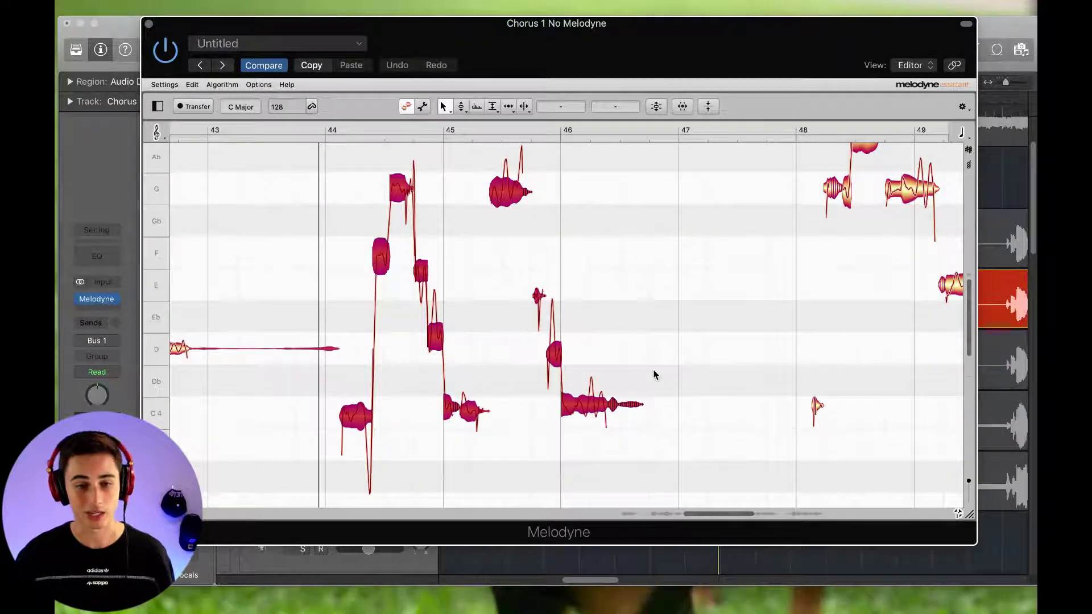
pyautogui.scroll(-4, 654, 368)
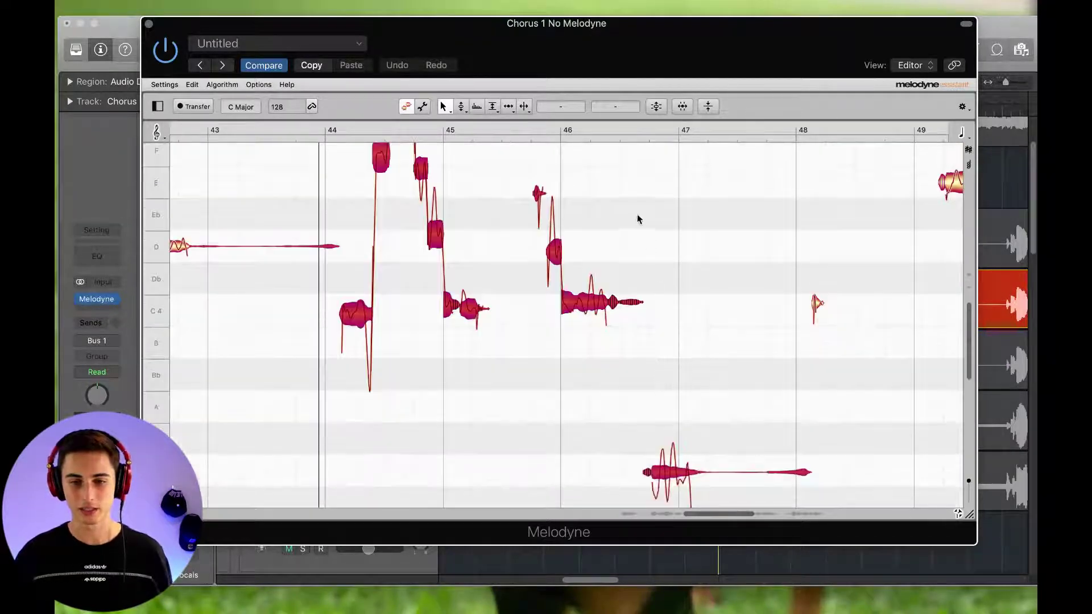
# - Correct the phrase notes with Pitch Center set to 100%
pyautogui.click(656, 107)
pyautogui.moveTo(516, 90); pyautogui.dragTo(641, 90)
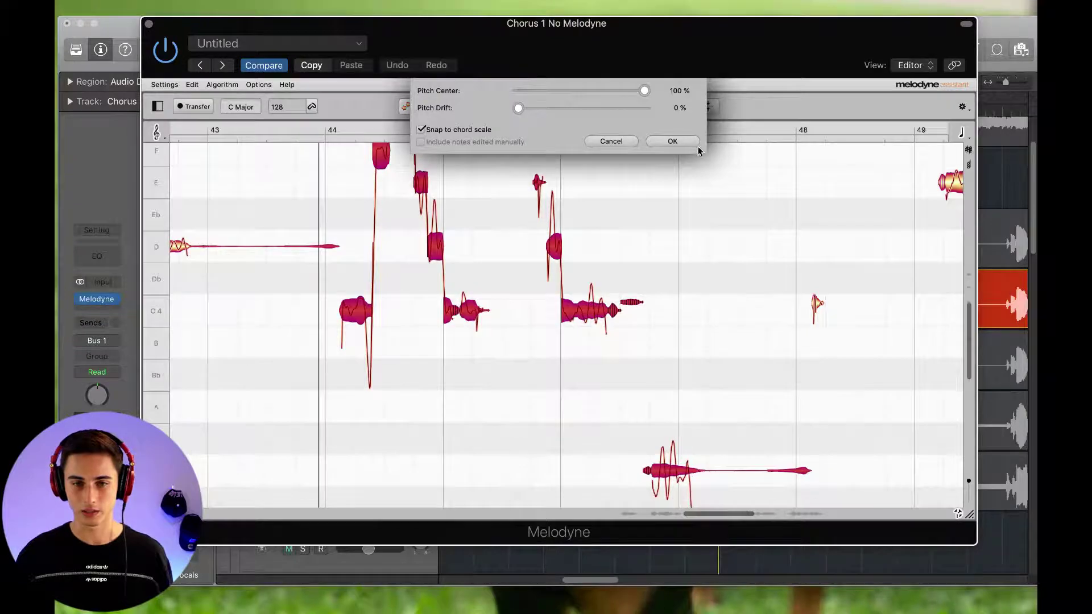
pyautogui.click(669, 139)
# - Extend the loop end two beats to bar 47 beat 3 and shrink the pitch rows
pyautogui.moveTo(774, 46); pyautogui.dragTo(800, 317)
pyautogui.moveTo(827, 97); pyautogui.dragTo(841, 96)
pyautogui.moveTo(810, 316); pyautogui.dragTo(816, 91)
pyautogui.scroll(5, 433, 349)
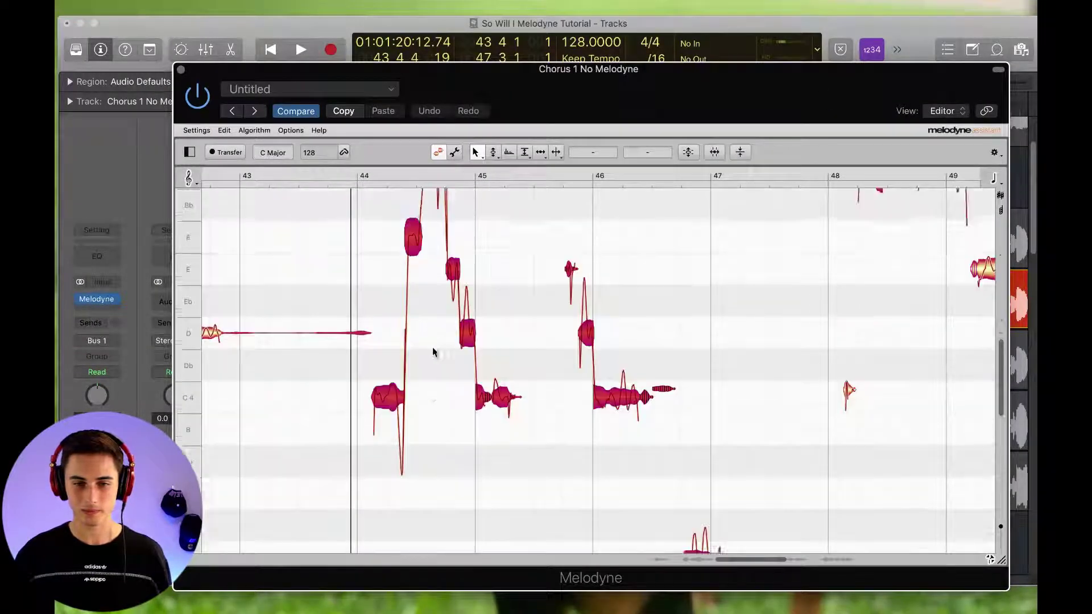
pyautogui.moveTo(1000, 314); pyautogui.dragTo(628, 331)
# - Select the phrase's notes with the Pitch Modulation tool
pyautogui.click(527, 197)
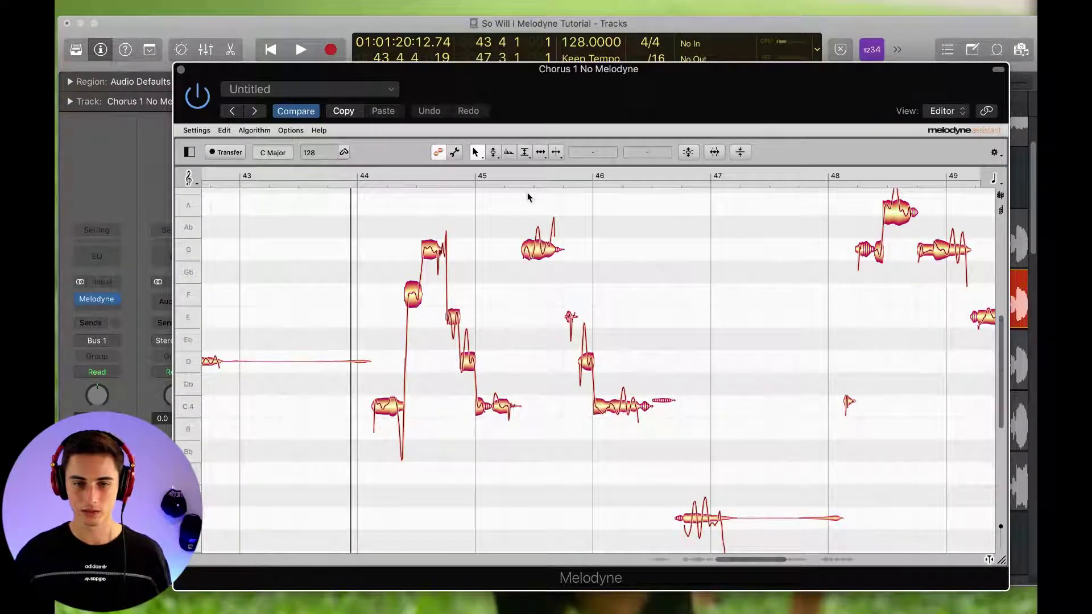
pyautogui.click(494, 153)
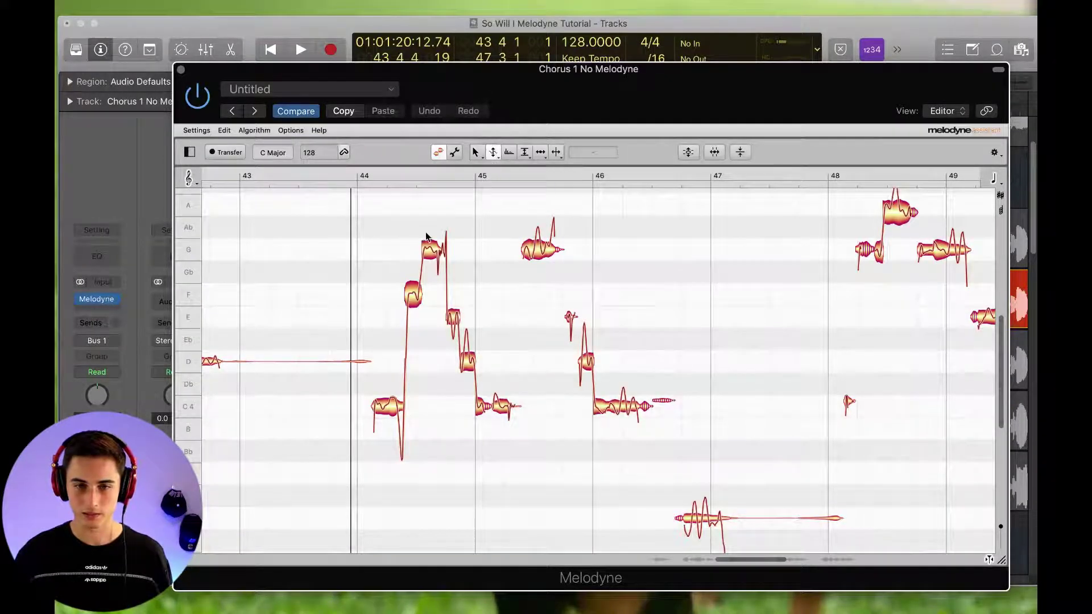
pyautogui.moveTo(381, 220); pyautogui.dragTo(677, 548)
# - Reduce the phrase notes' pitch modulation to about 76%
pyautogui.scroll(-5, 753, 429)
pyautogui.scroll(8, 587, 398)
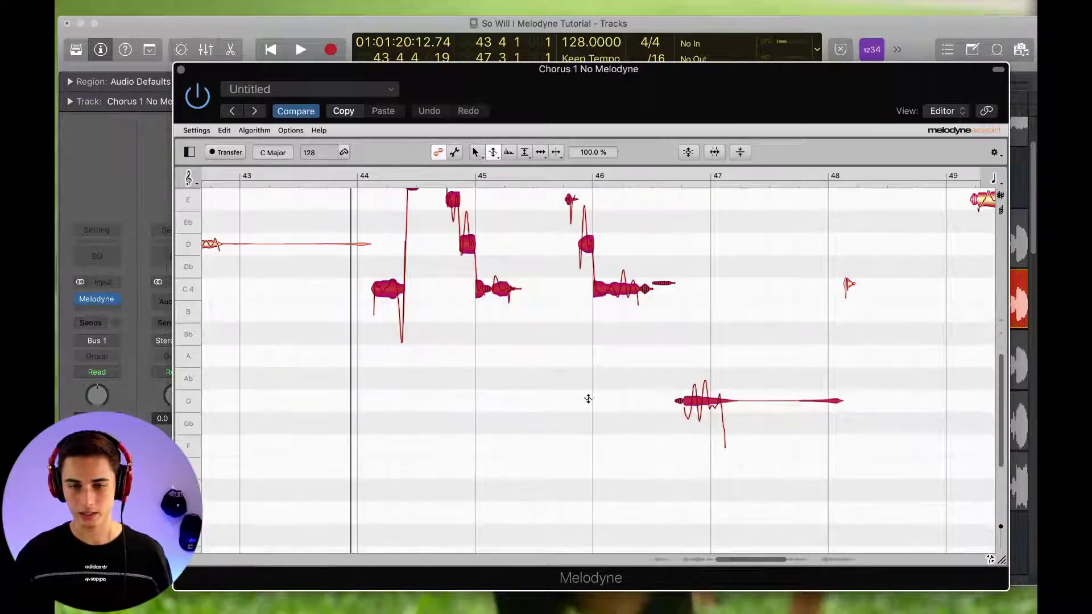
pyautogui.scroll(-3, 591, 406)
pyautogui.moveTo(540, 281); pyautogui.dragTo(540, 292)
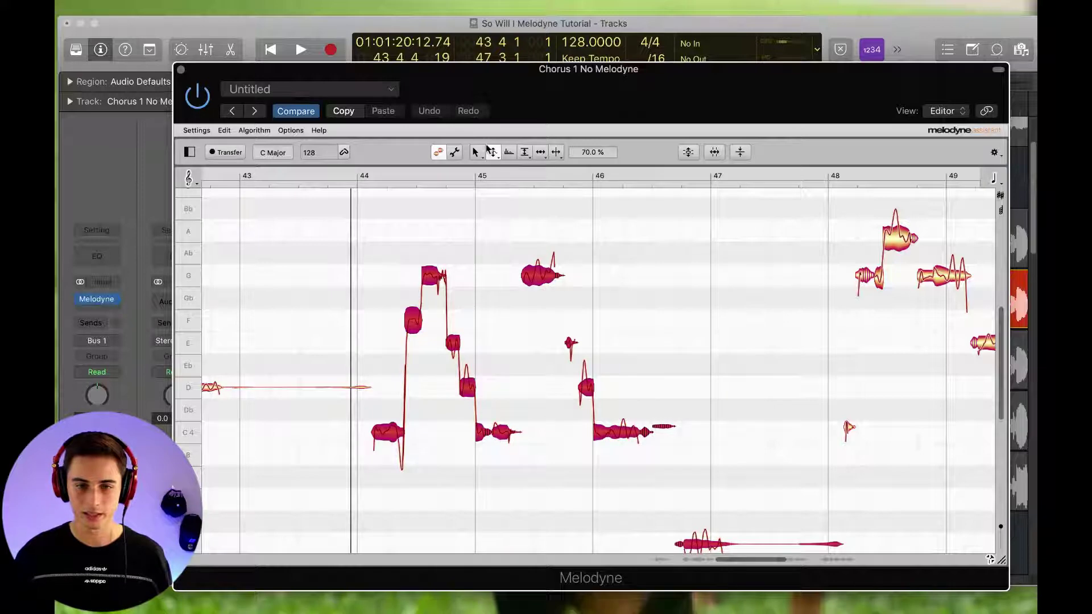
# - Switch to Pitch Drift, adjust the G note at bar 45 separately, and play the phrase
pyautogui.click(491, 151)
pyautogui.press('super+a')
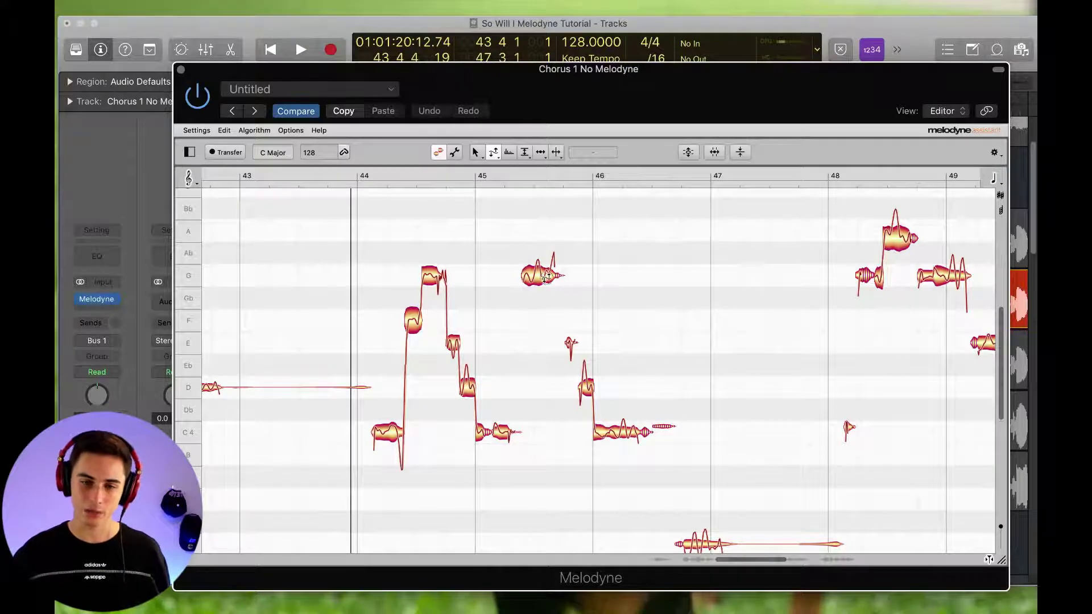
pyautogui.click(545, 276)
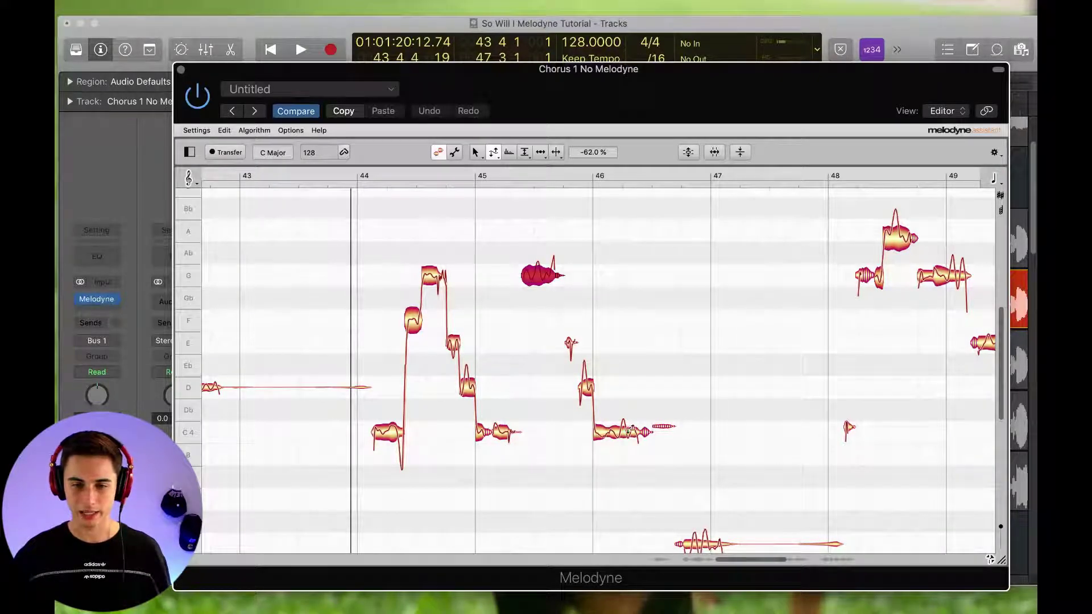
pyautogui.scroll(-1, 631, 429)
pyautogui.click(577, 425)
pyautogui.press('space')
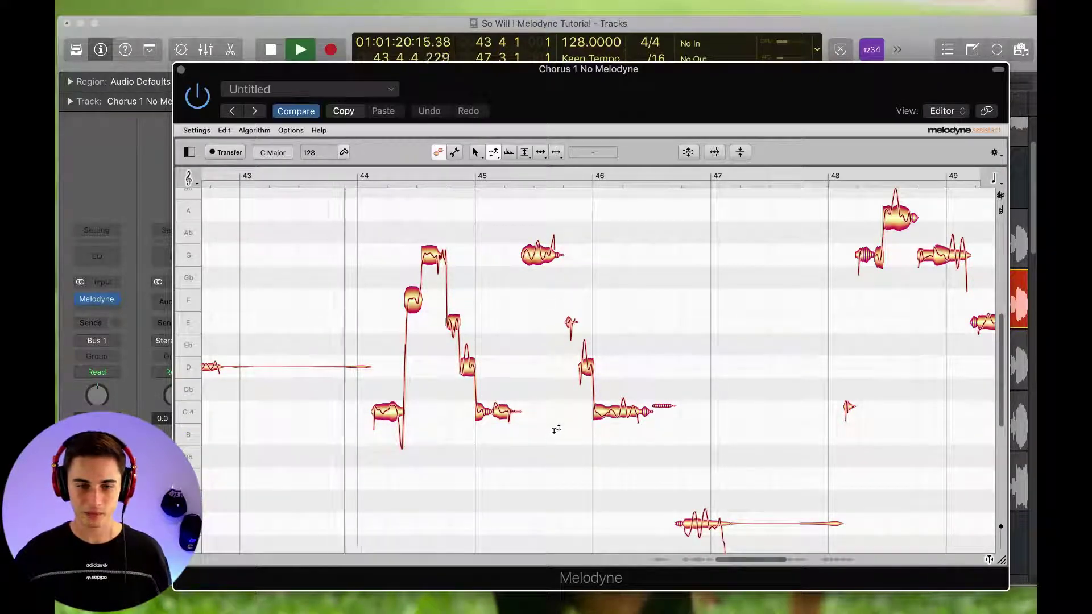
# - Audition the F note near bar 44 and its neighbouring G note in pitch mode
pyautogui.click(495, 151)
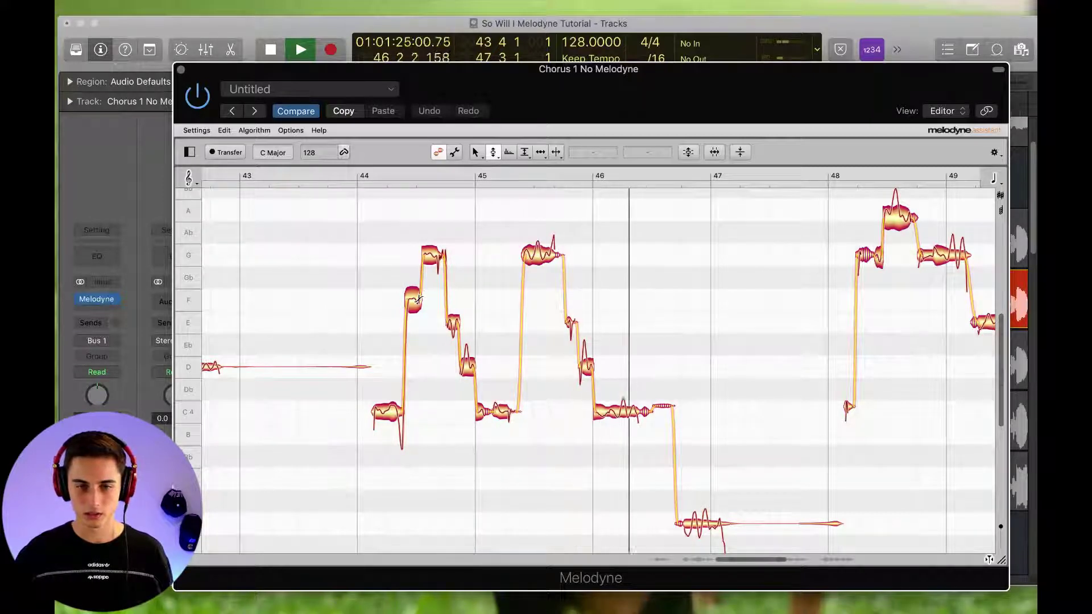
pyautogui.click(417, 298)
pyautogui.press('space')
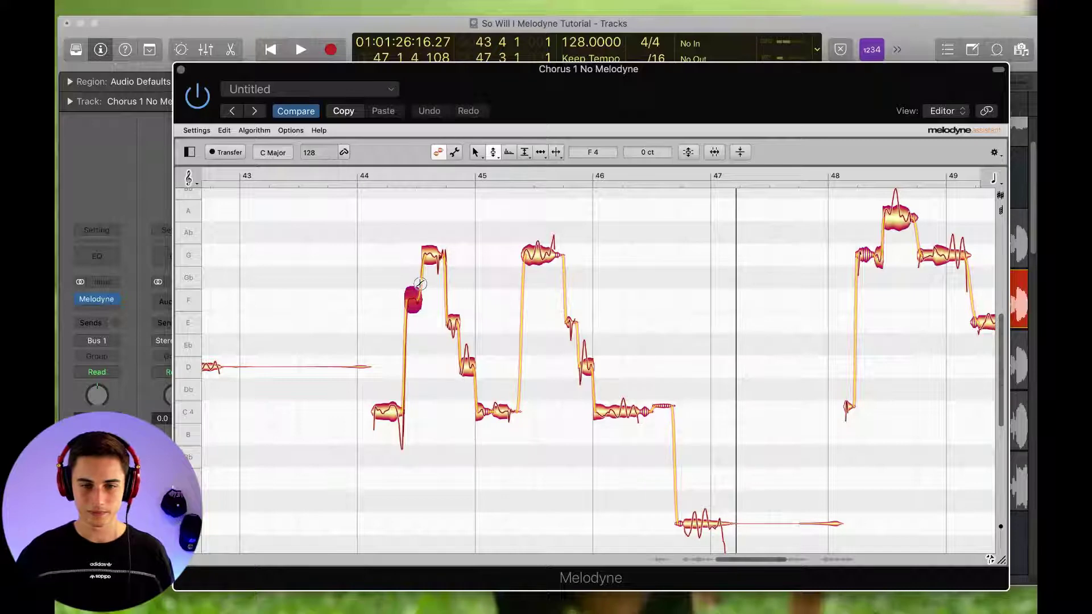
pyautogui.click(443, 254)
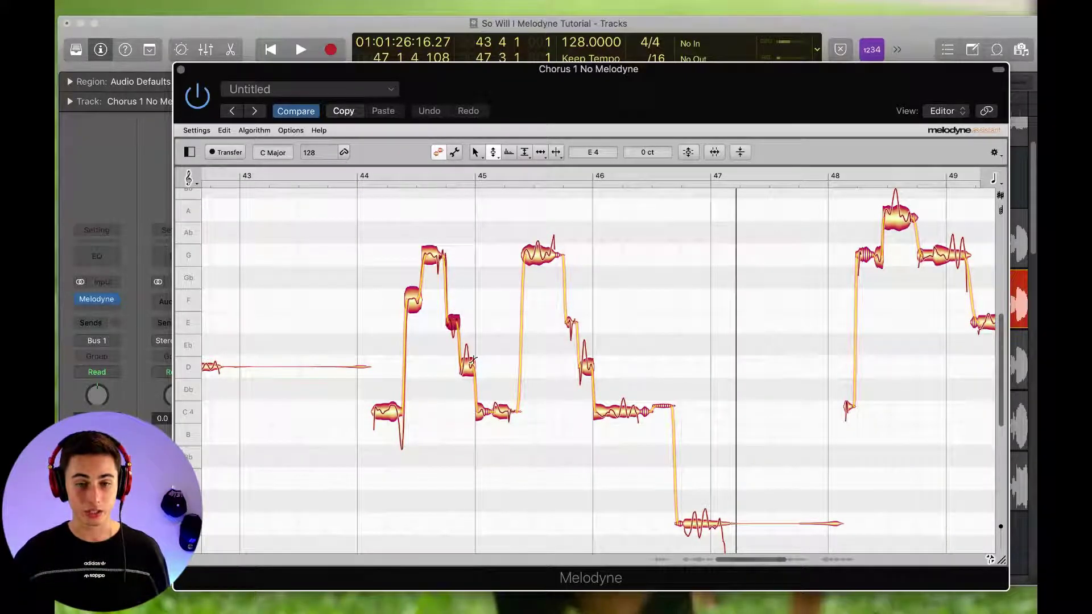
pyautogui.press('space')
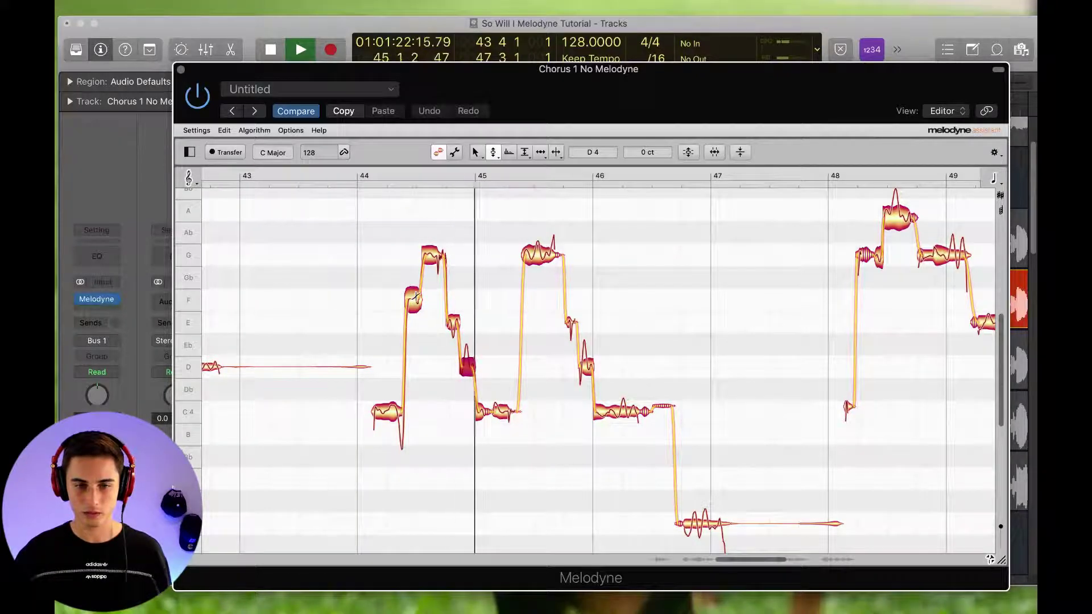
pyautogui.click(419, 296)
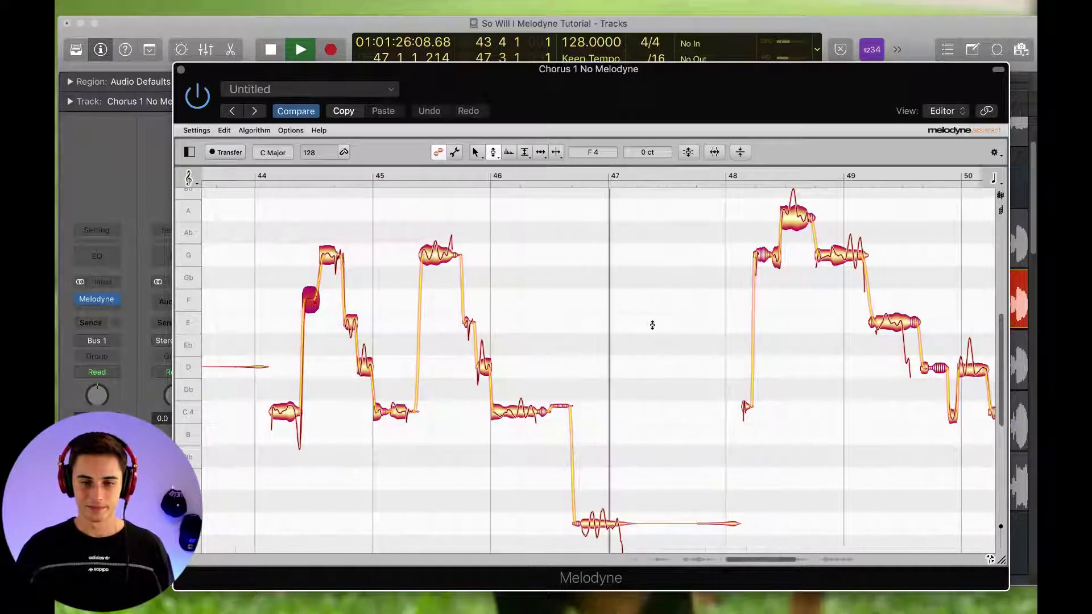
pyautogui.press('space')
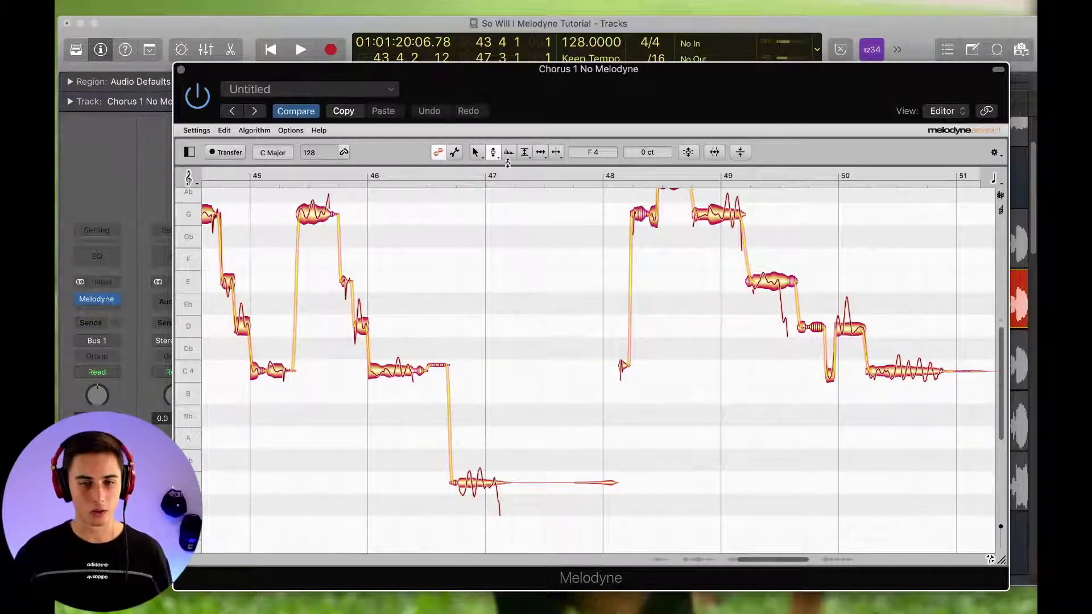
# - With the Pitch Modulation Tool, cut the low note near bar 47 to 49% modulation
pyautogui.click(493, 152)
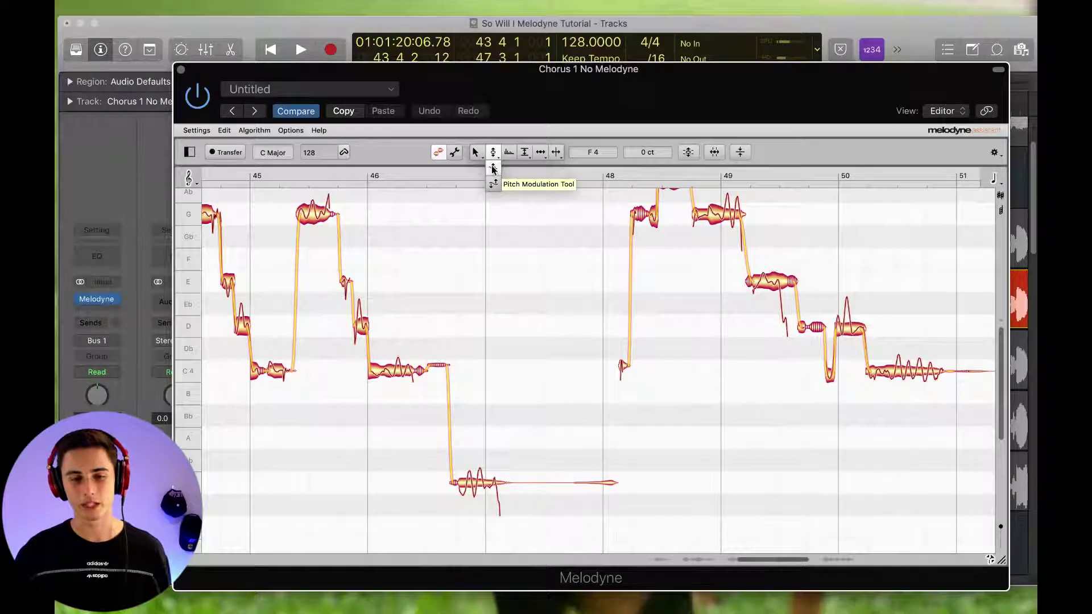
pyautogui.click(493, 170)
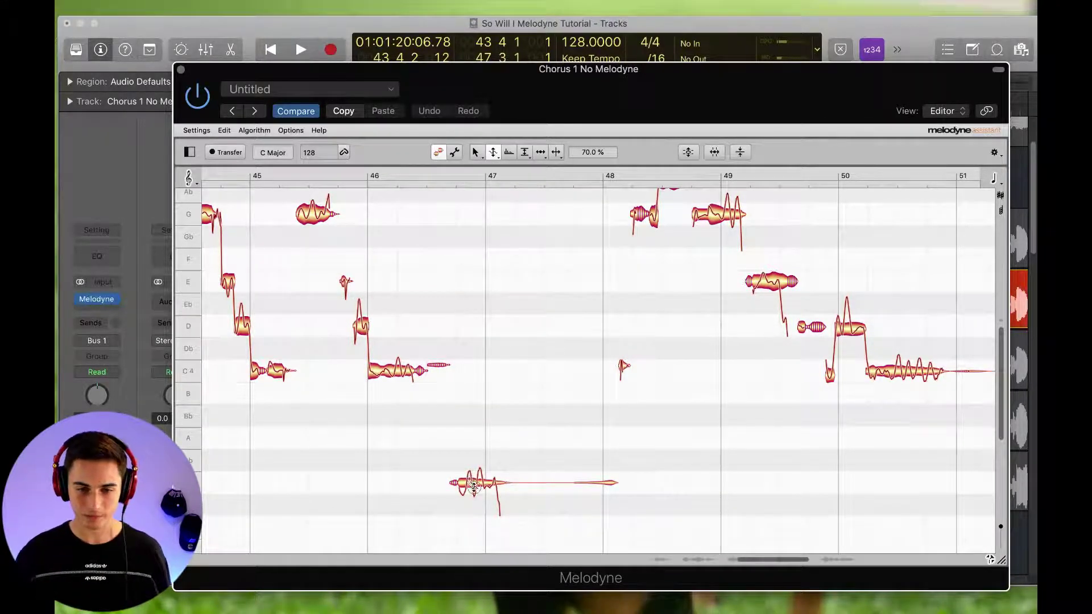
pyautogui.moveTo(473, 486); pyautogui.dragTo(476, 497)
pyautogui.hscroll(5, 497, 421)
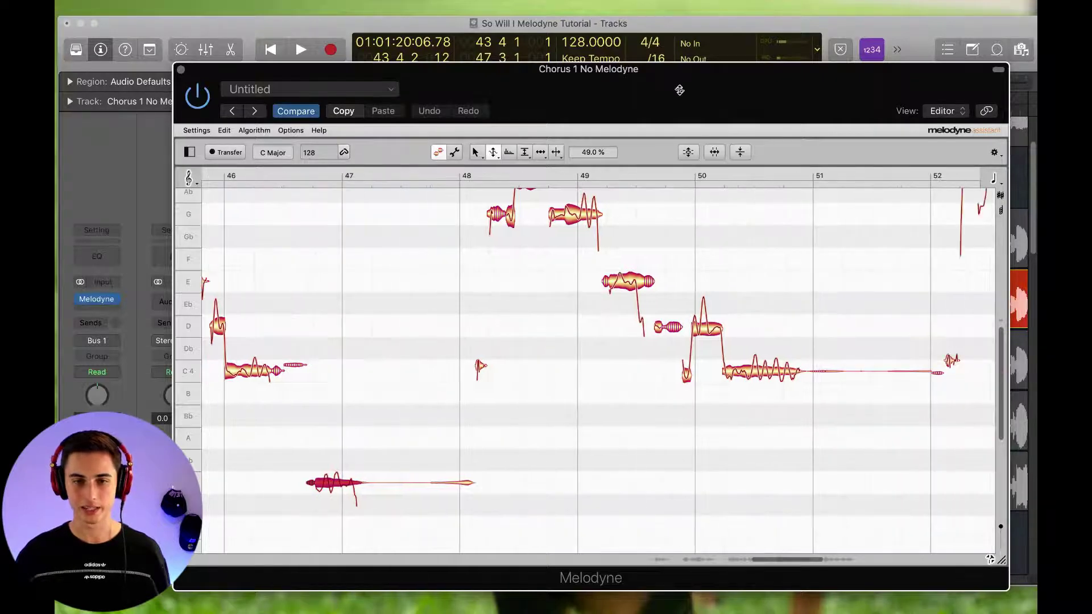
# - Shift the cycle range to bars 47–51, play the loop, and restore the Melodyne window
pyautogui.moveTo(680, 90); pyautogui.dragTo(597, 435)
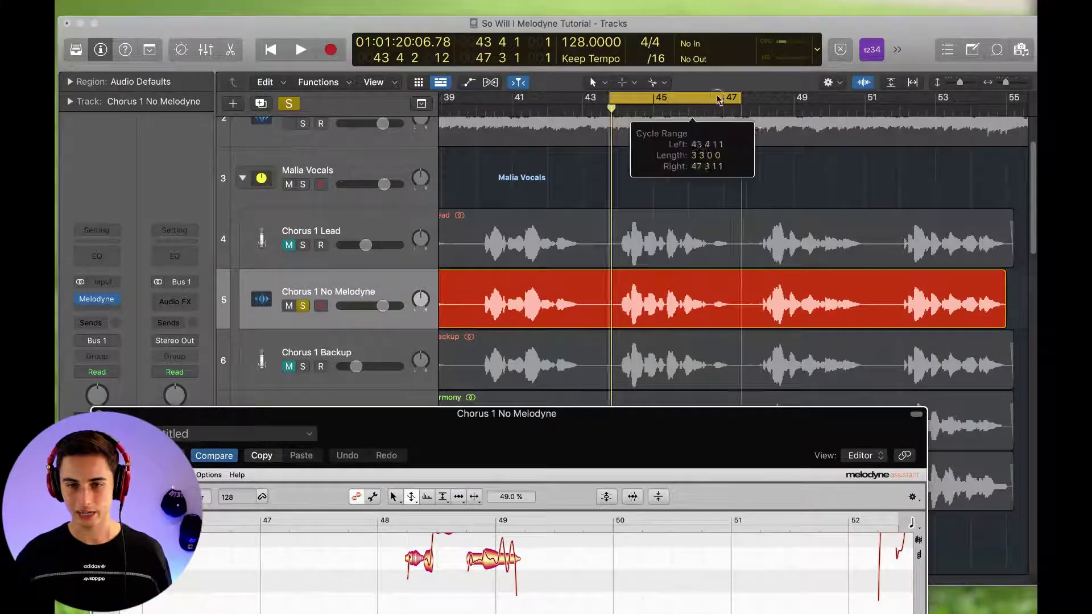
pyautogui.moveTo(718, 99); pyautogui.dragTo(859, 100)
pyautogui.press('space')
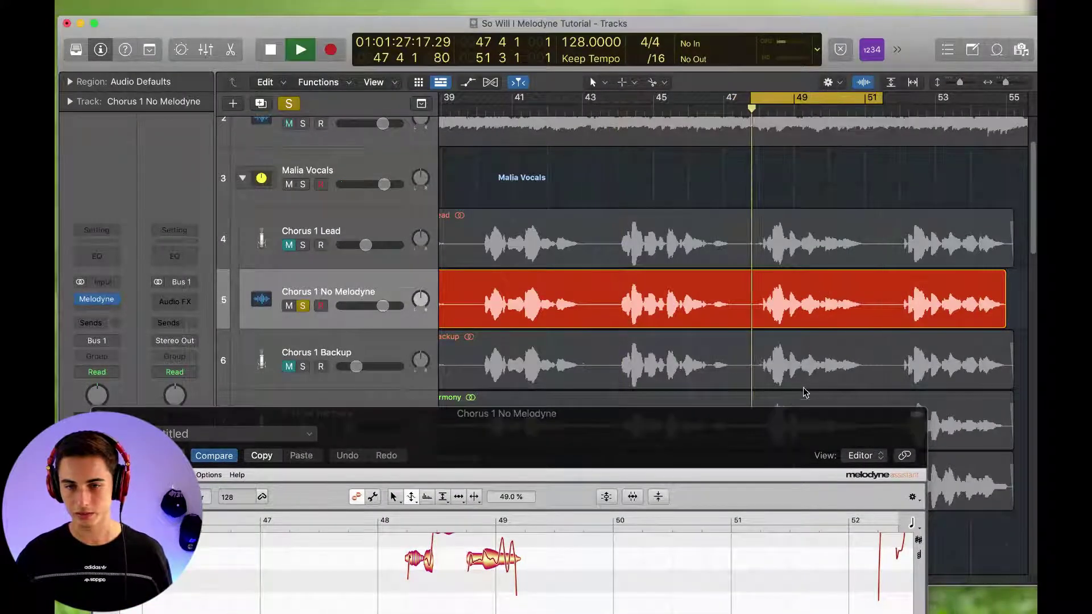
pyautogui.moveTo(762, 440); pyautogui.dragTo(824, 116)
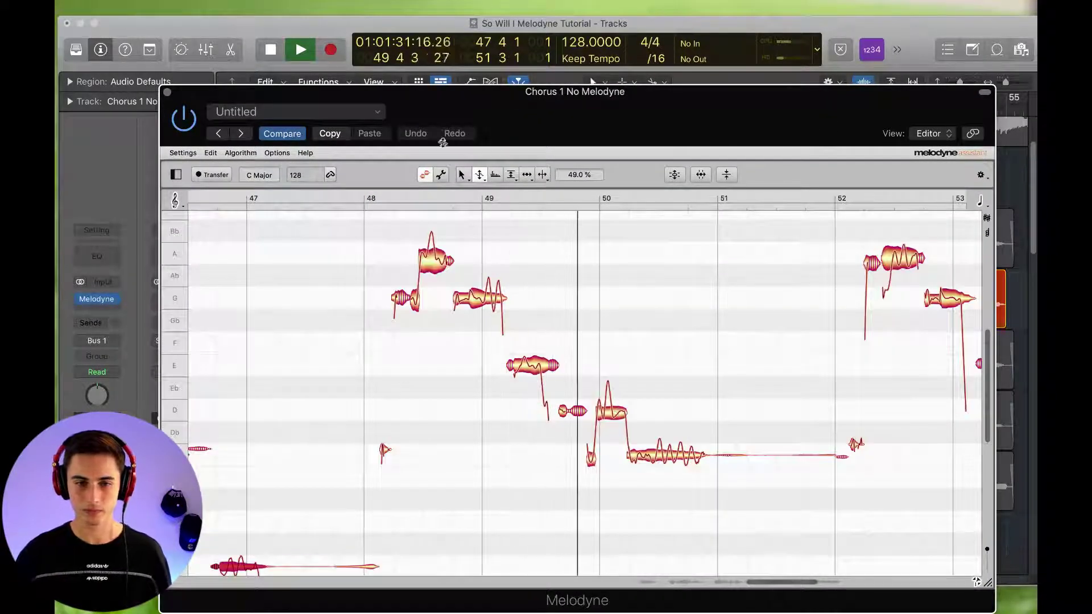
# - Select the notes from bar 48 to 51 and apply Correct Pitch
pyautogui.click(393, 300)
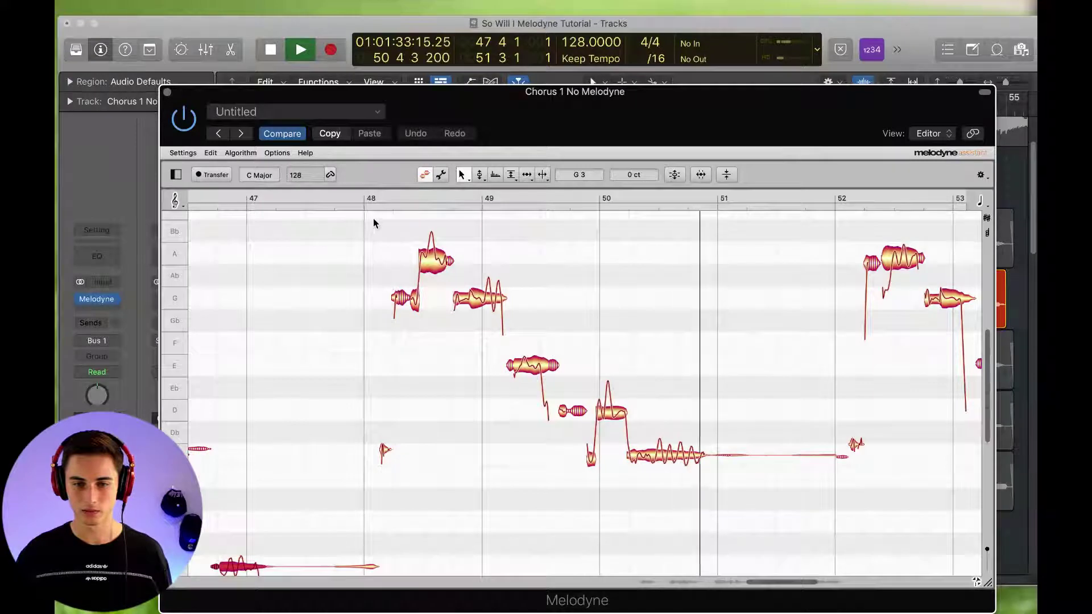
pyautogui.press('space')
pyautogui.moveTo(360, 219); pyautogui.dragTo(769, 542)
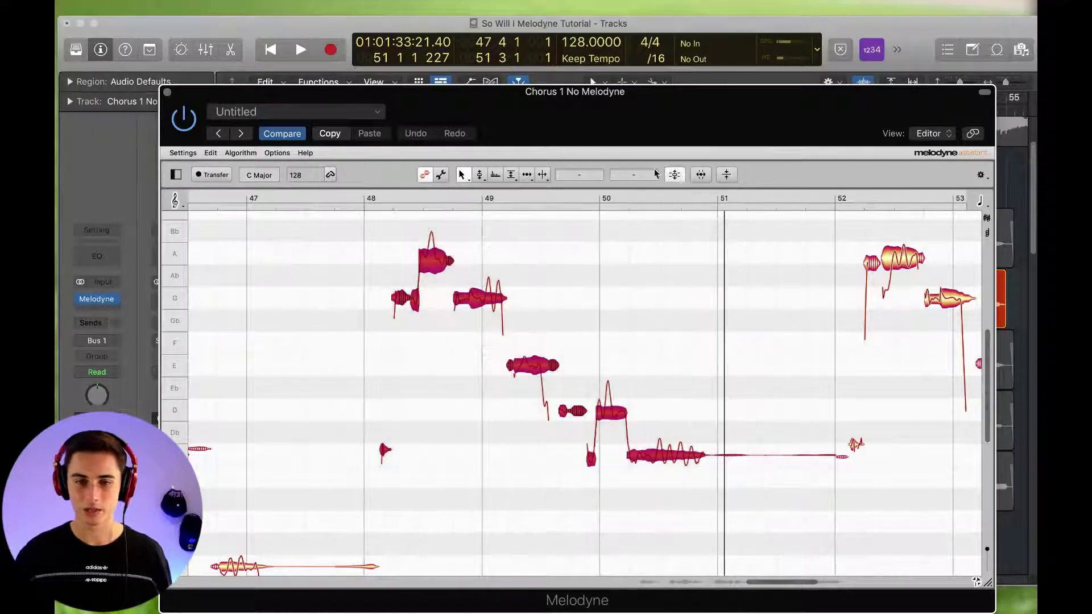
pyautogui.click(673, 174)
pyautogui.click(707, 210)
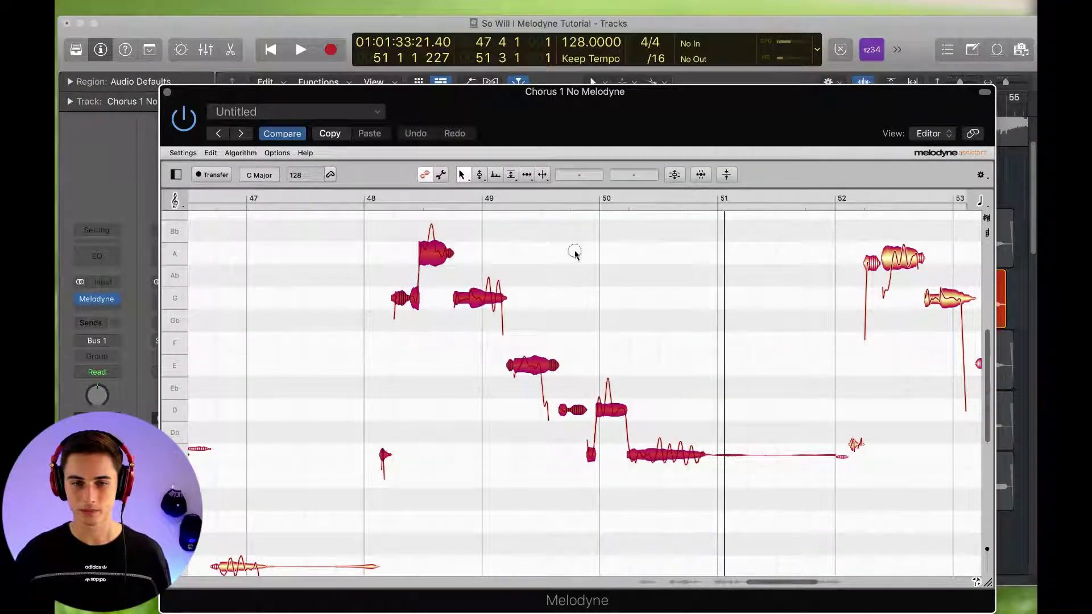
# - Split the high A note near bar 48 twice and raise its split-off start toward B
pyautogui.click(541, 174)
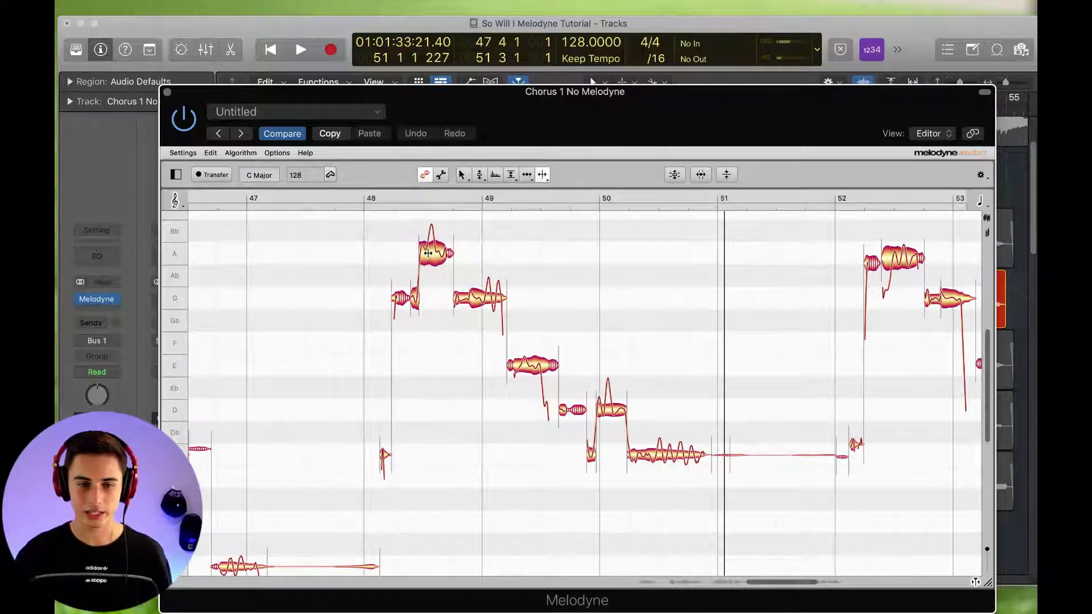
pyautogui.doubleClick(428, 253)
pyautogui.doubleClick(442, 260)
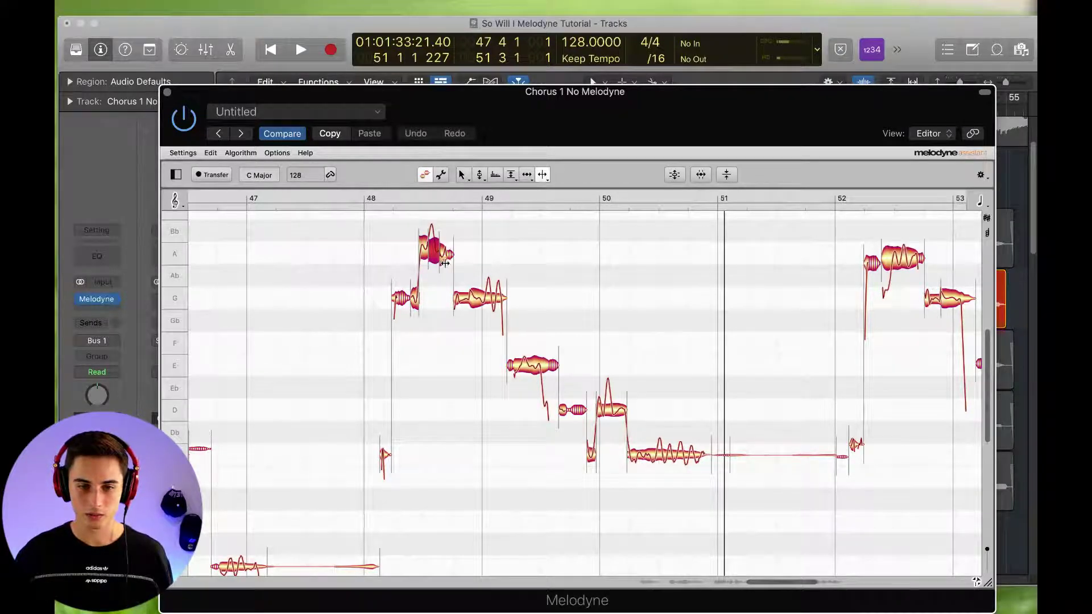
pyautogui.press('space')
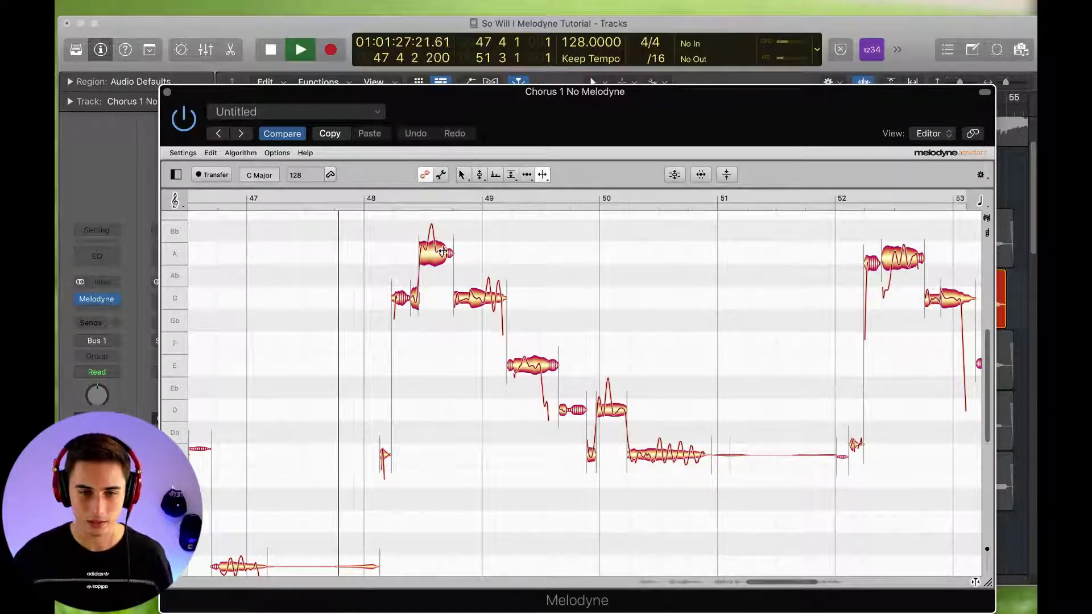
pyautogui.press('space')
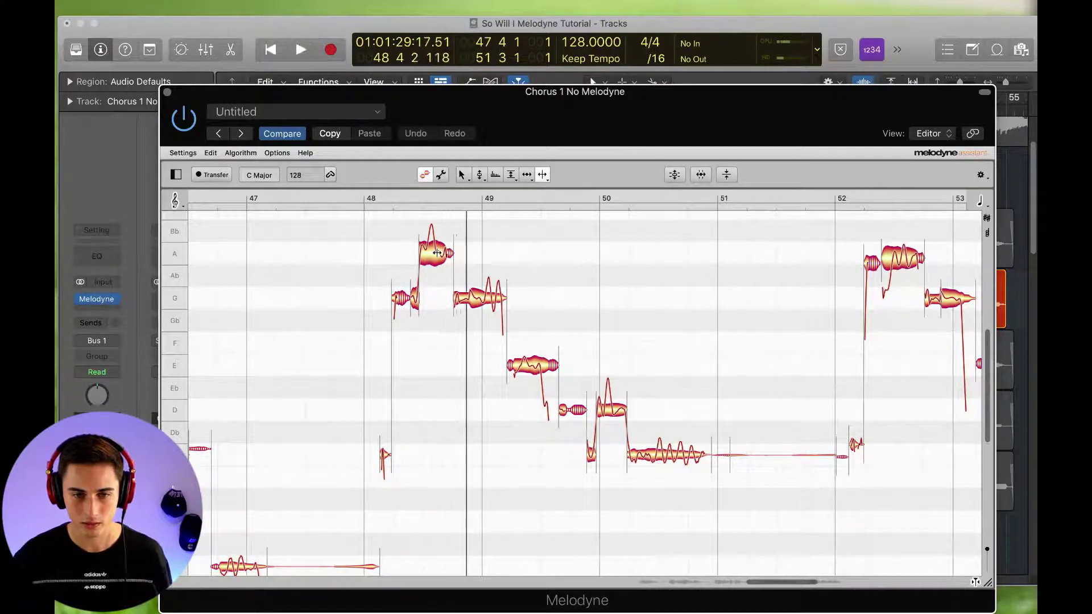
pyautogui.click(429, 253)
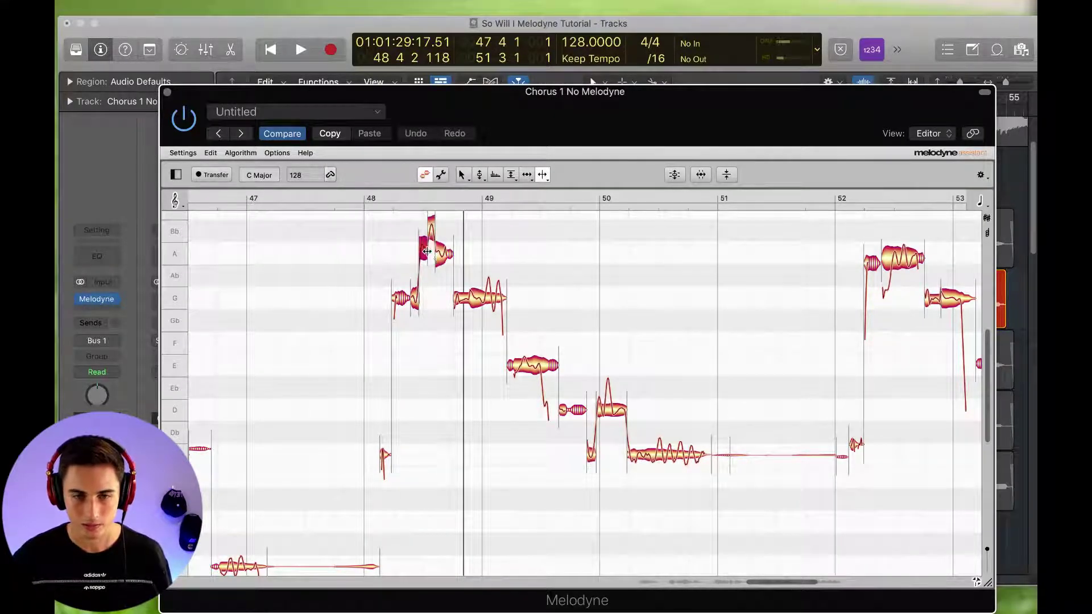
pyautogui.scroll(5, 426, 251)
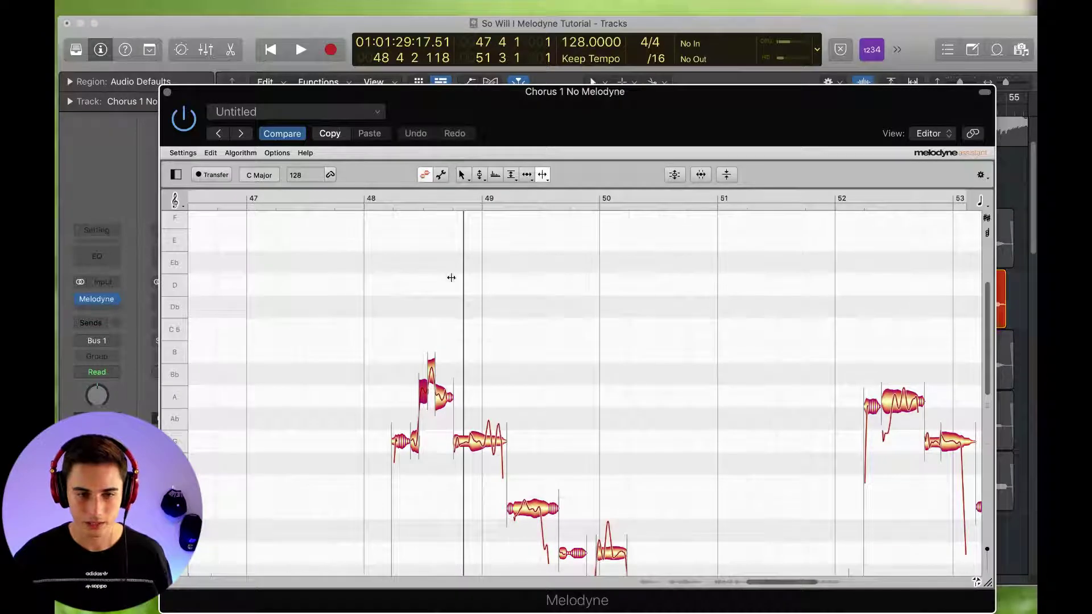
pyautogui.click(461, 174)
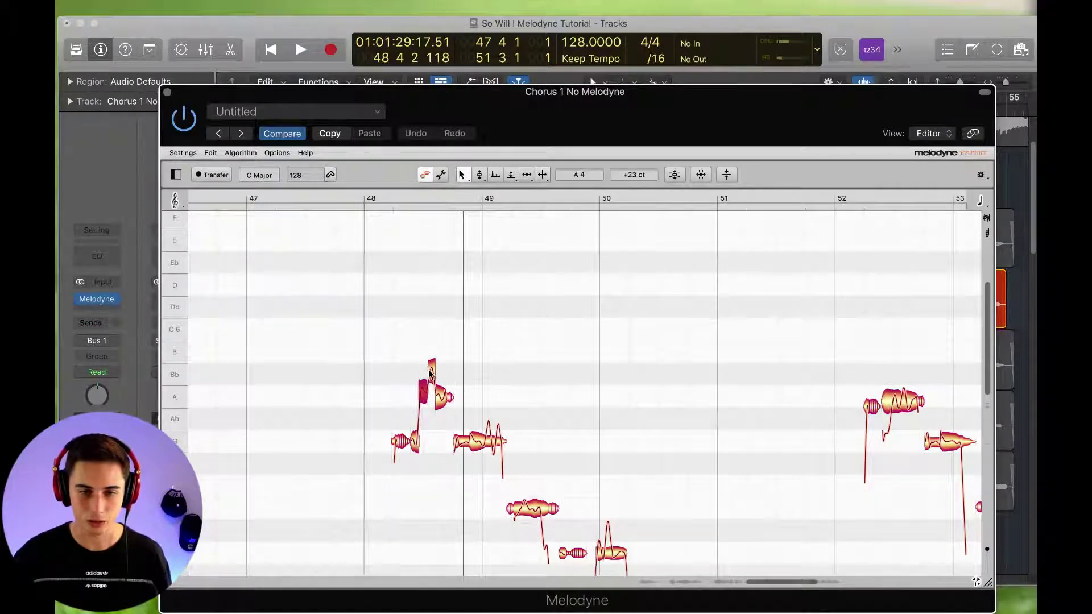
pyautogui.moveTo(430, 373); pyautogui.dragTo(436, 357)
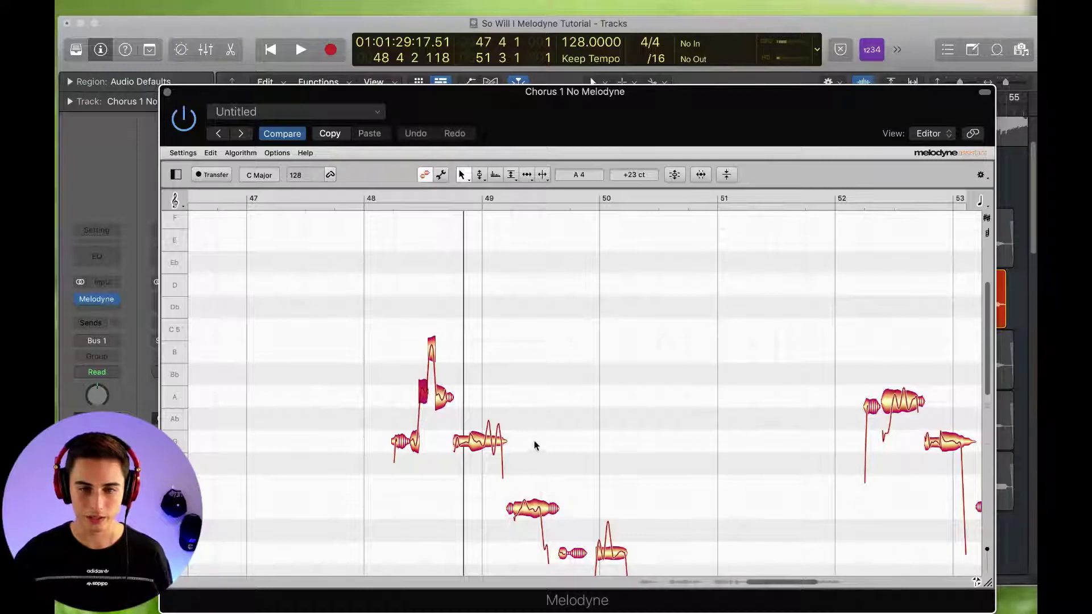
# - Reapply Correct Pitch to the bar 48 notes at 100% Pitch Center and play to check
pyautogui.moveTo(535, 445); pyautogui.dragTo(392, 341)
pyautogui.click(675, 174)
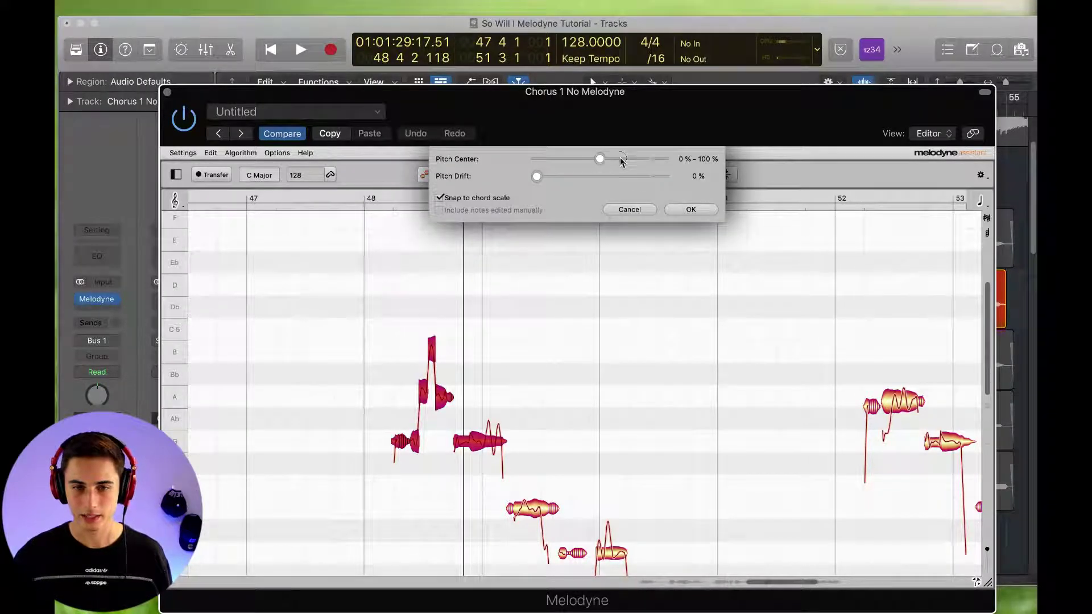
pyautogui.moveTo(620, 161); pyautogui.dragTo(693, 161)
pyautogui.click(678, 209)
pyautogui.press('space')
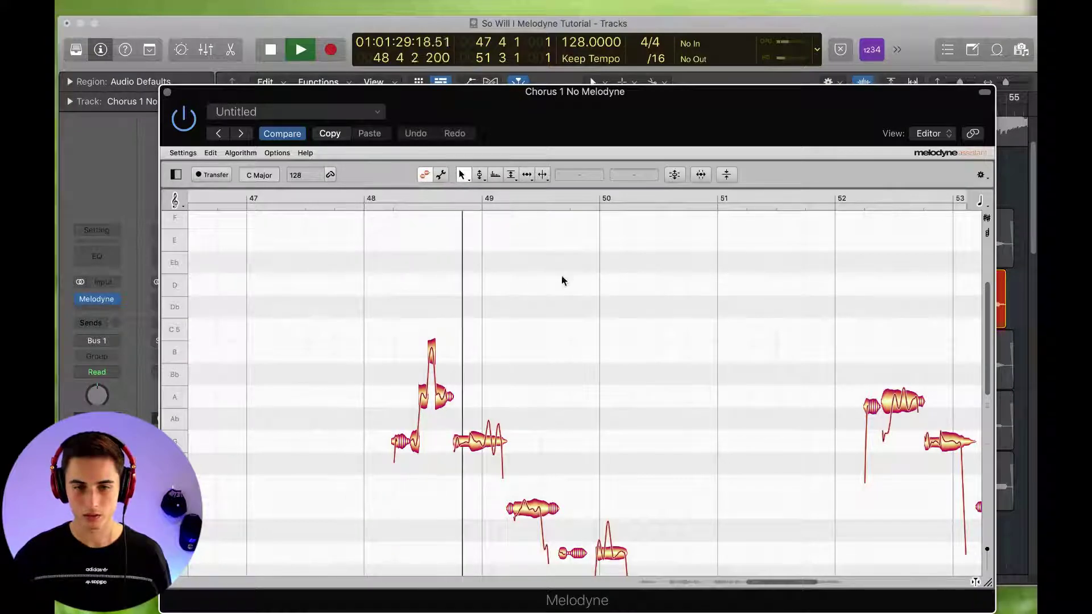
pyautogui.press('space')
# - Audition the split A-note fragment at Bb and B, then return it to A4
pyautogui.moveTo(432, 358); pyautogui.dragTo(434, 378)
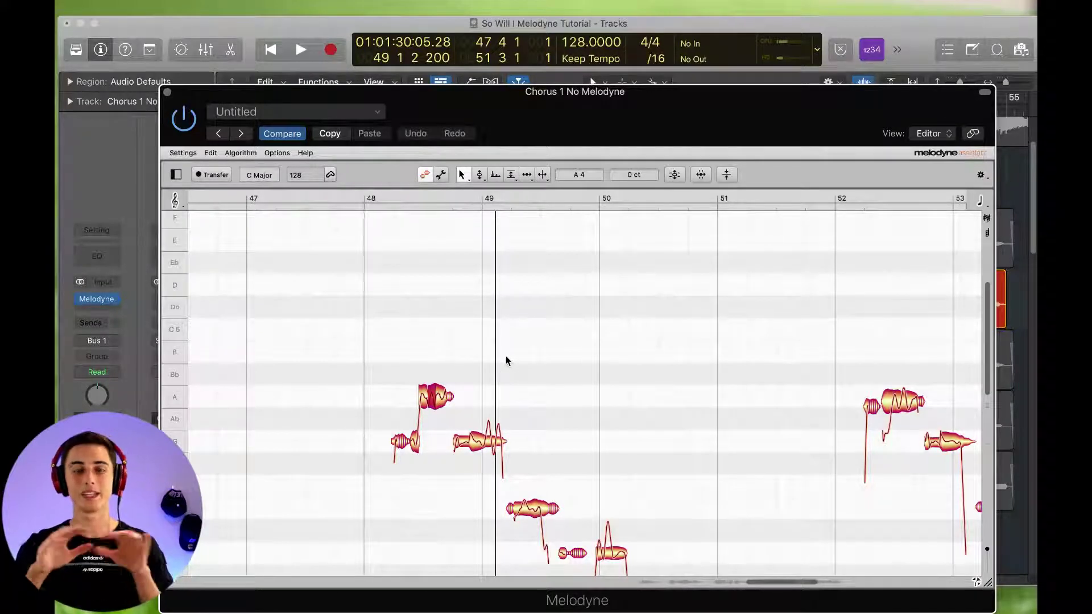
pyautogui.scroll(-3, 513, 205)
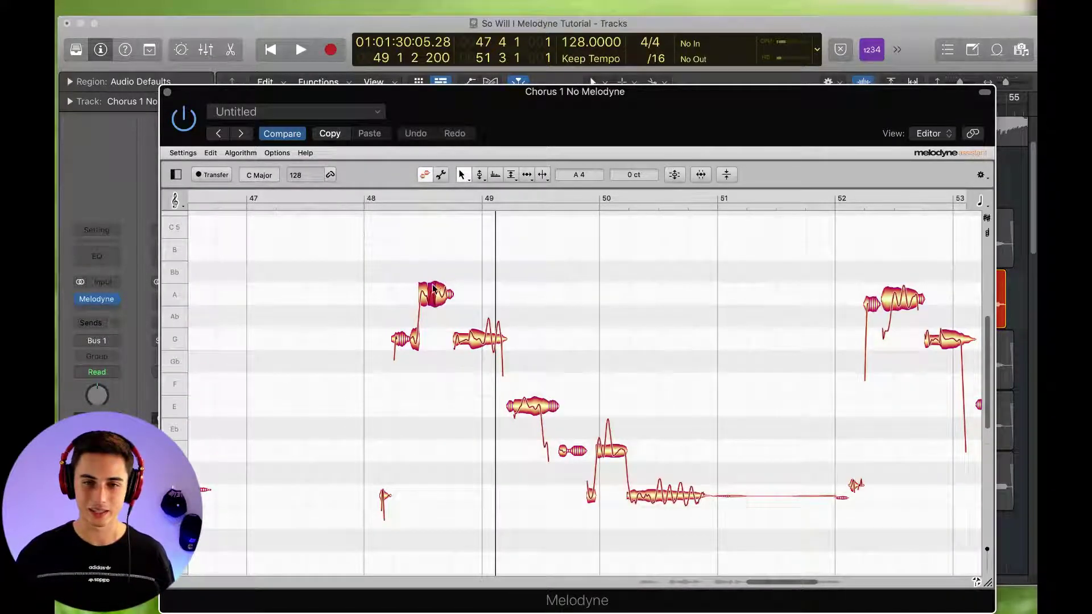
pyautogui.moveTo(432, 290); pyautogui.dragTo(433, 251)
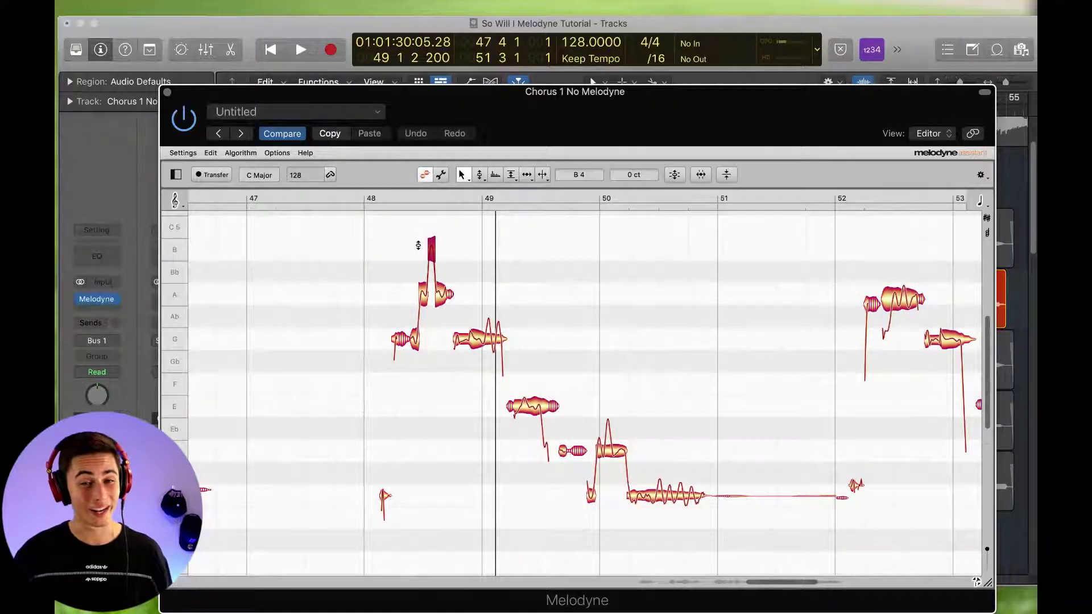
pyautogui.press('space')
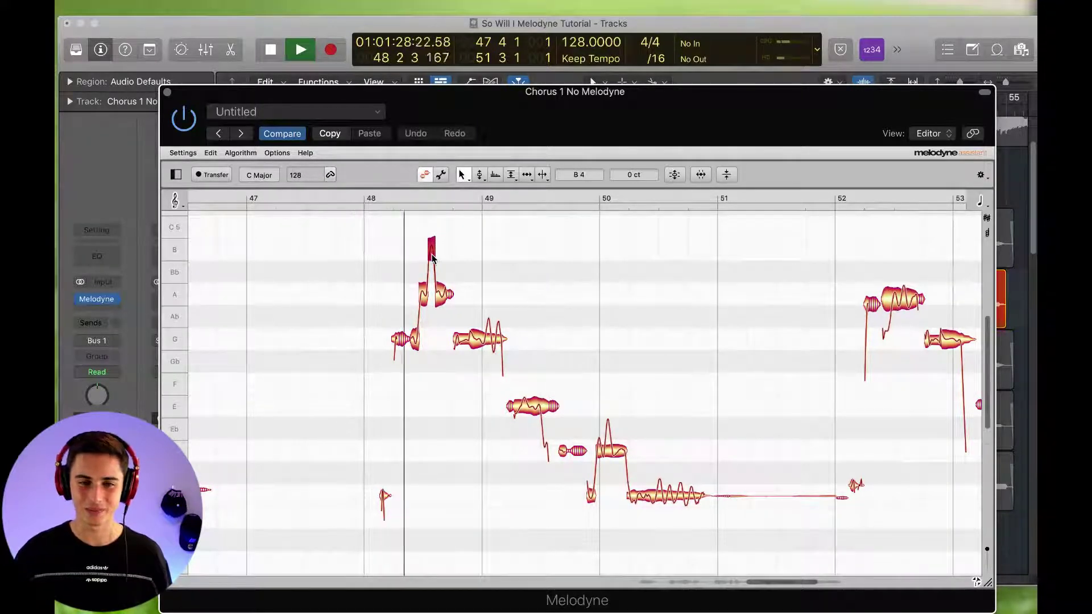
pyautogui.press('space')
pyautogui.moveTo(432, 257); pyautogui.dragTo(437, 299)
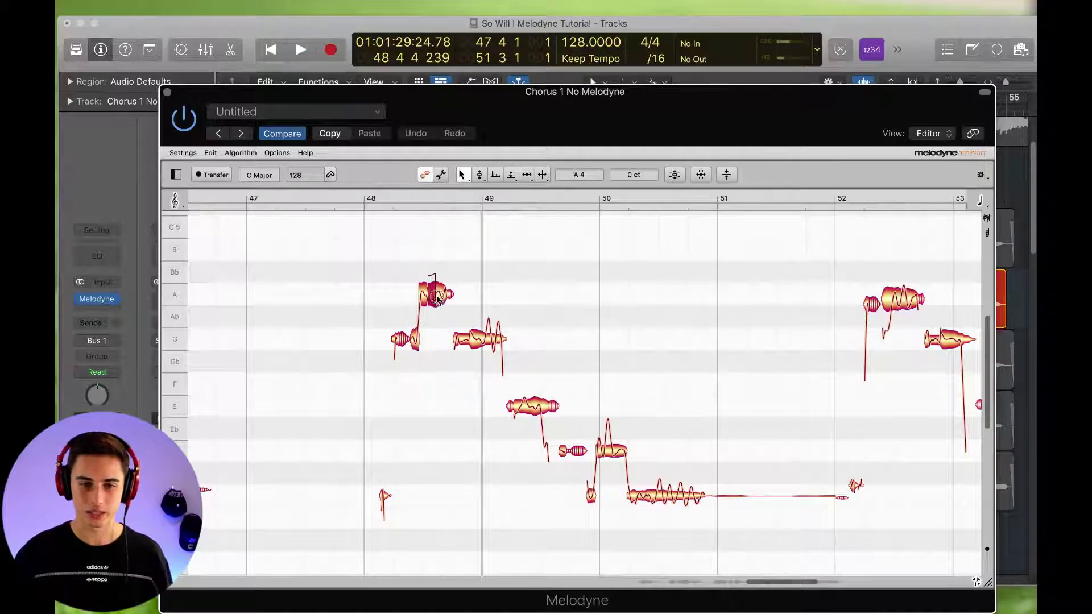
# - Select and audition the A note before bar 49, then pick the Amplitude Tool
pyautogui.click(479, 178)
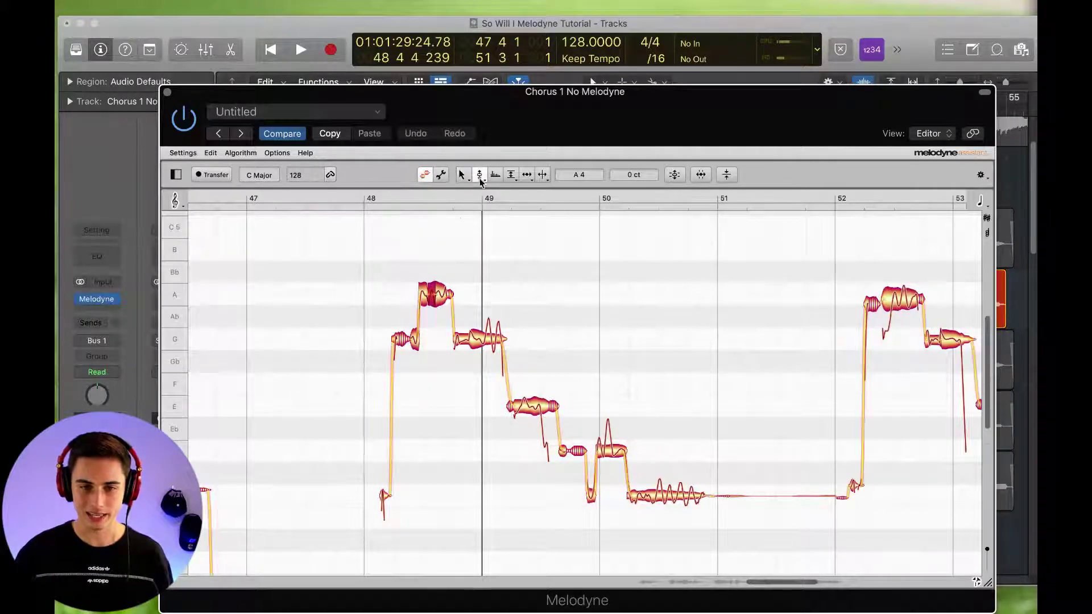
pyautogui.click(434, 291)
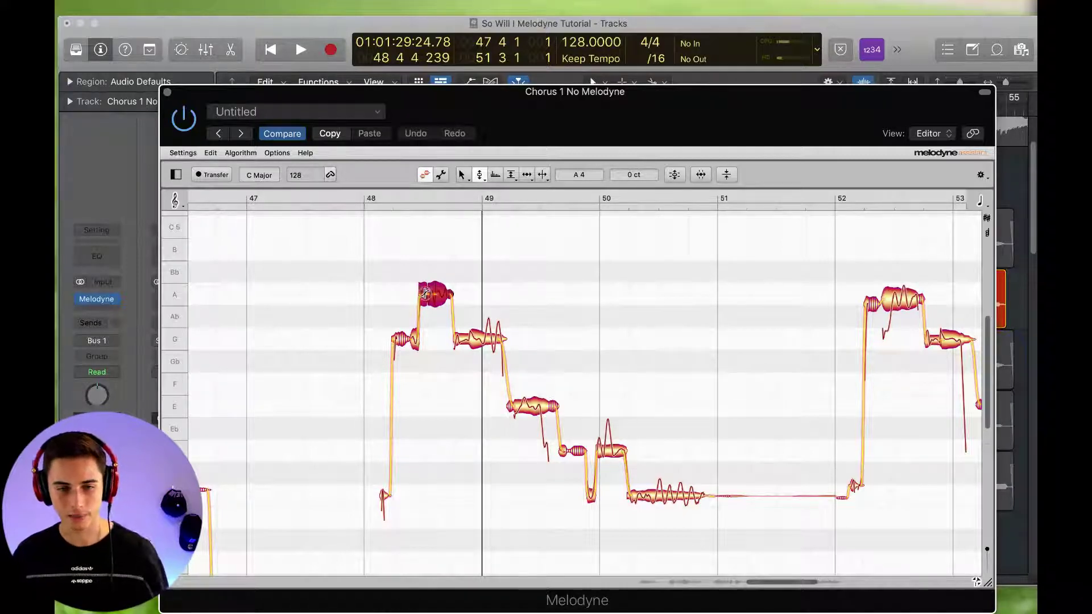
pyautogui.scroll(1, 419, 214)
pyautogui.click(463, 300)
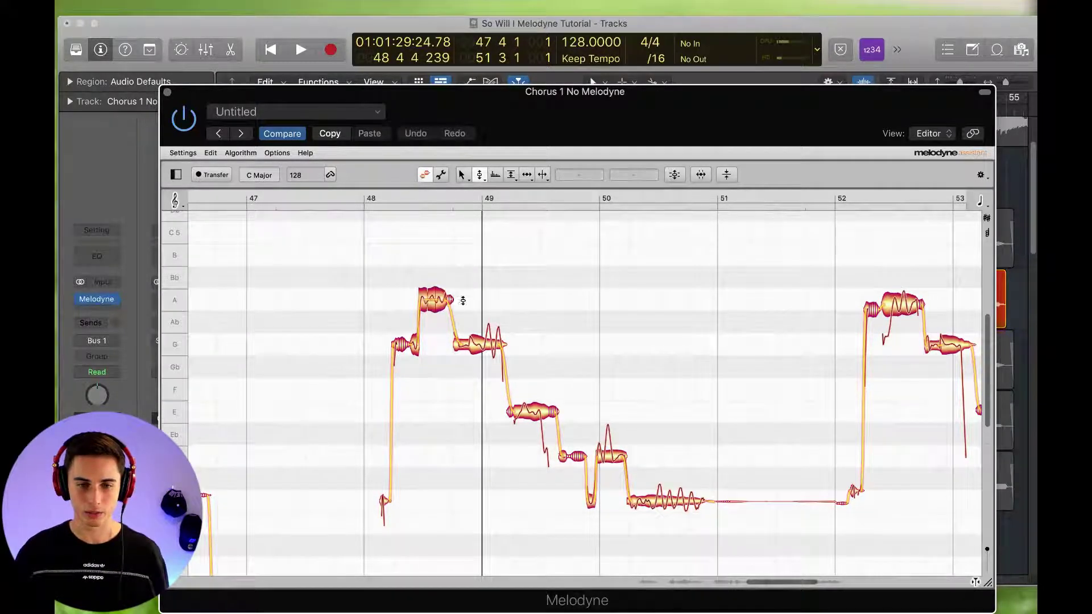
pyautogui.click(452, 304)
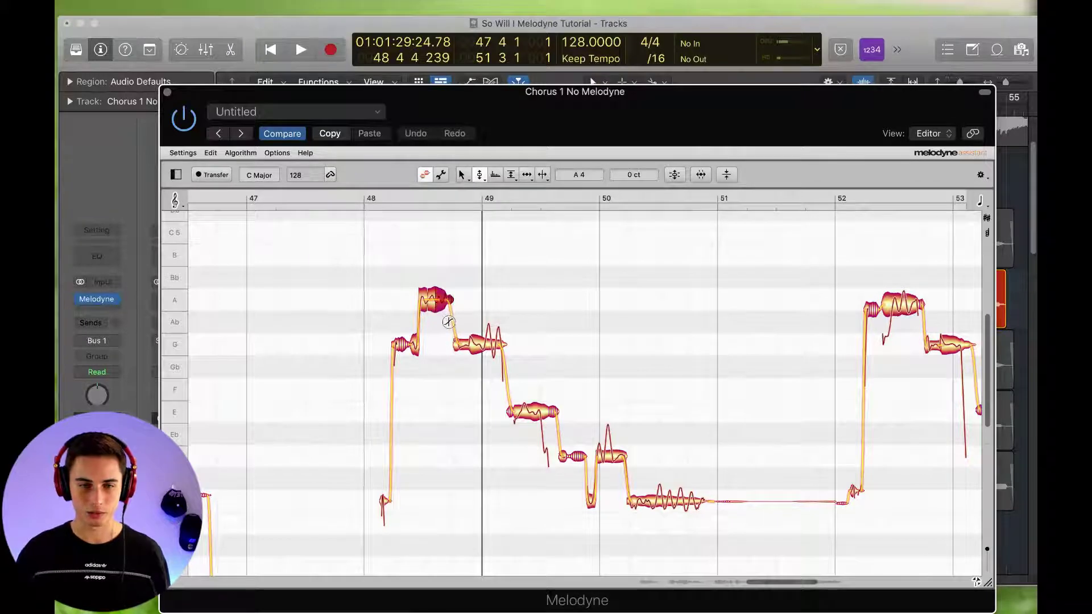
pyautogui.press('space')
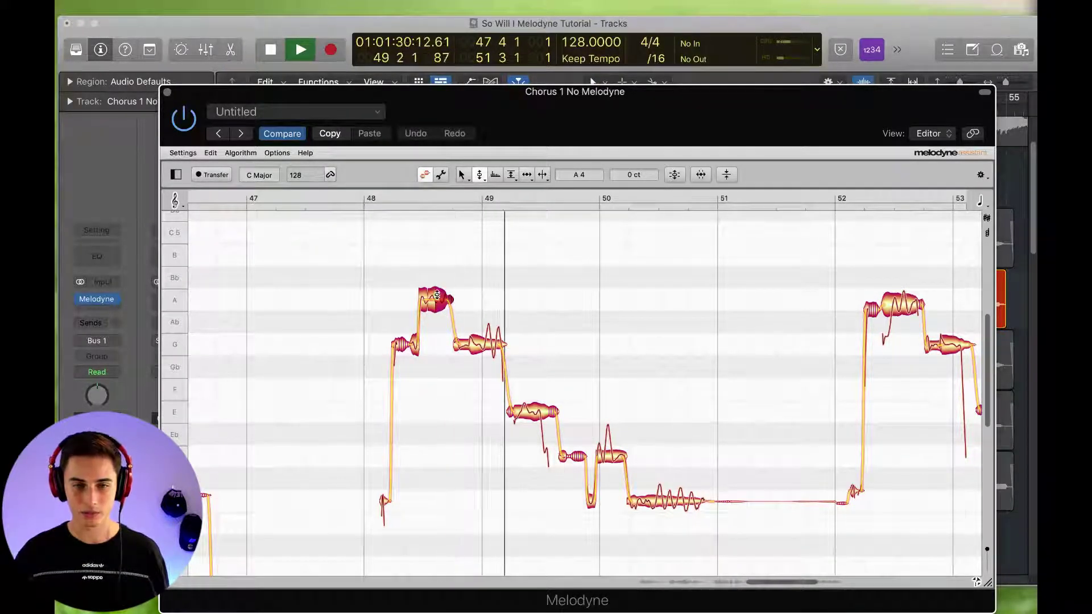
pyautogui.press('space')
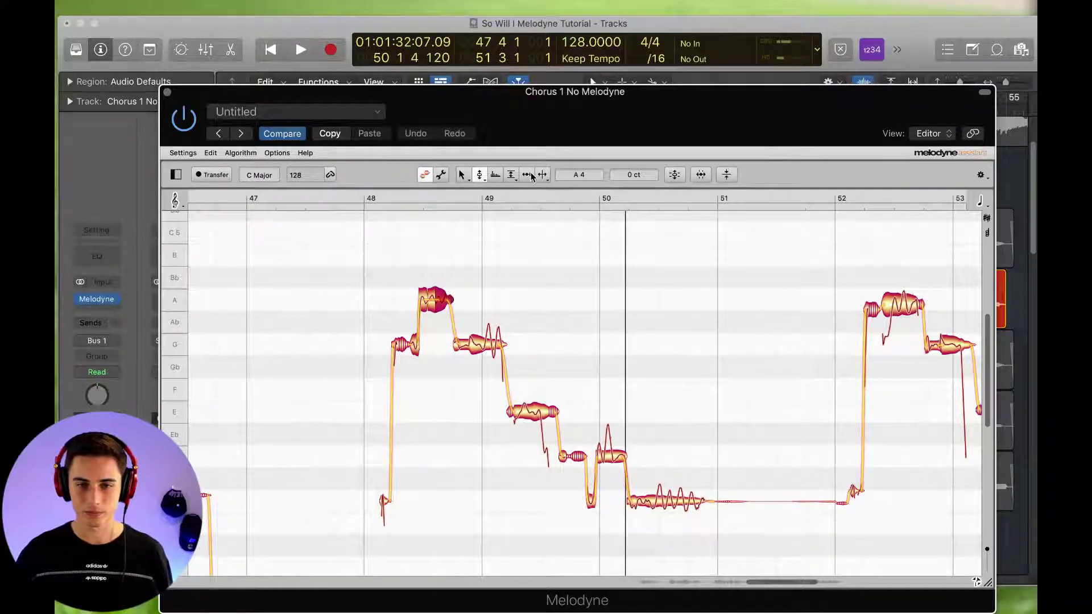
pyautogui.click(513, 175)
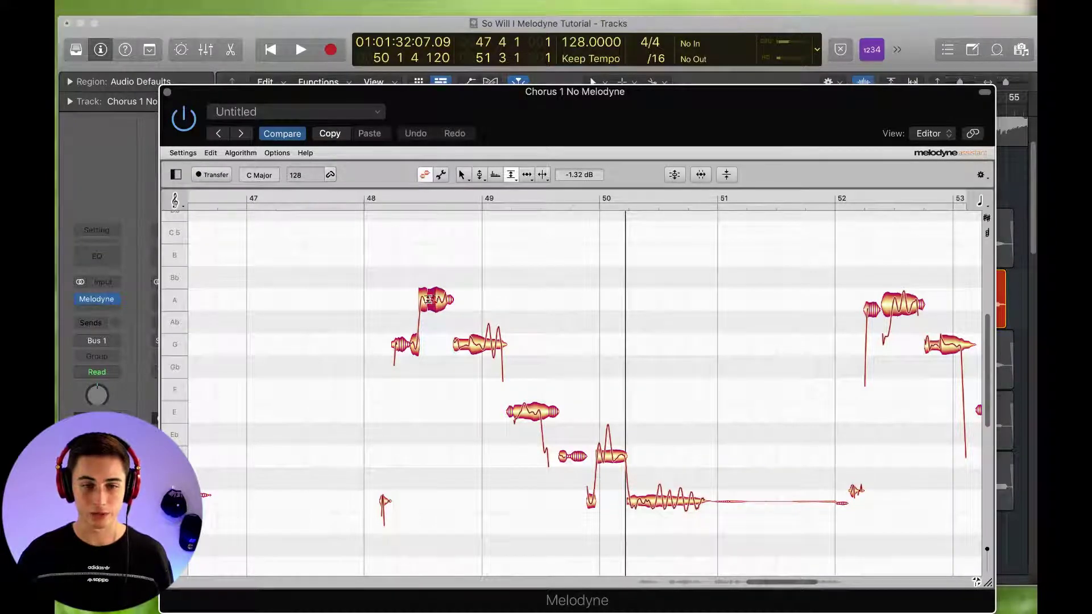
# - Replay the A-note passage at -1.32 dB from bar 47 and move the Melodyne window higher
pyautogui.press('space')
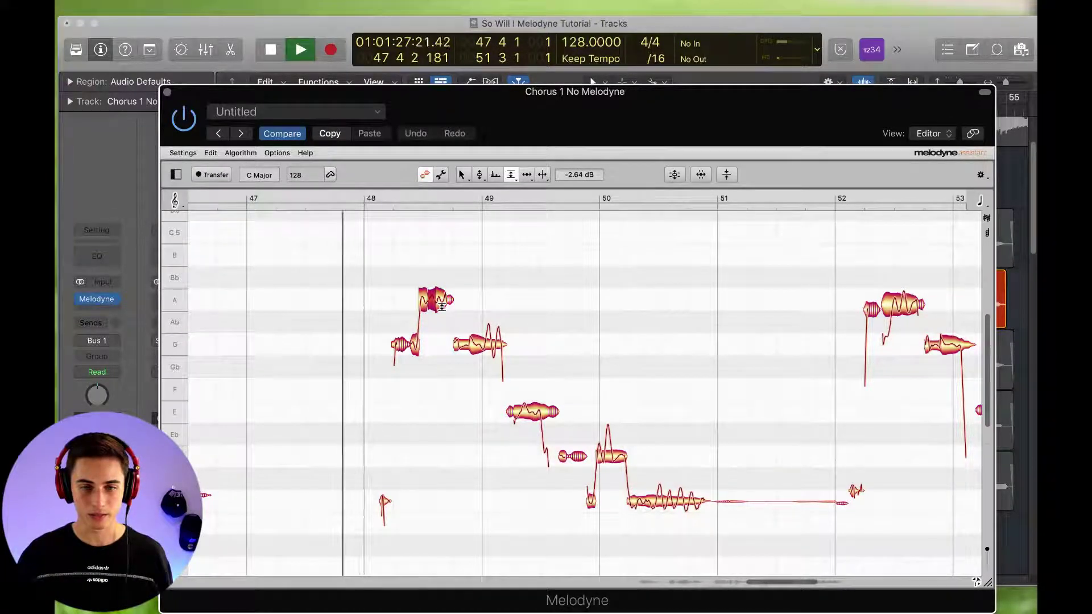
pyautogui.press('space')
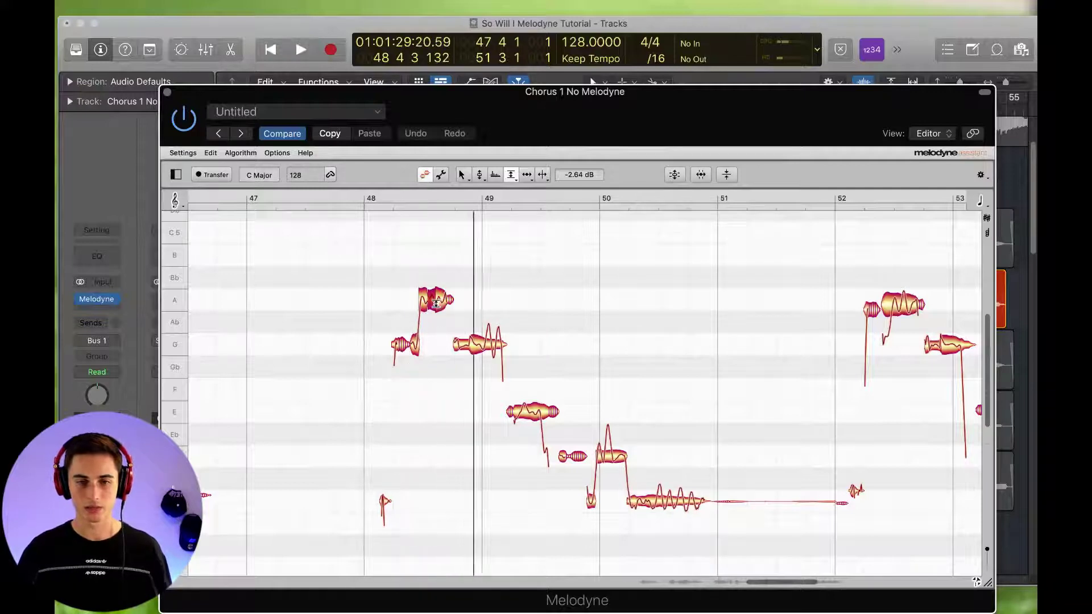
pyautogui.press('space')
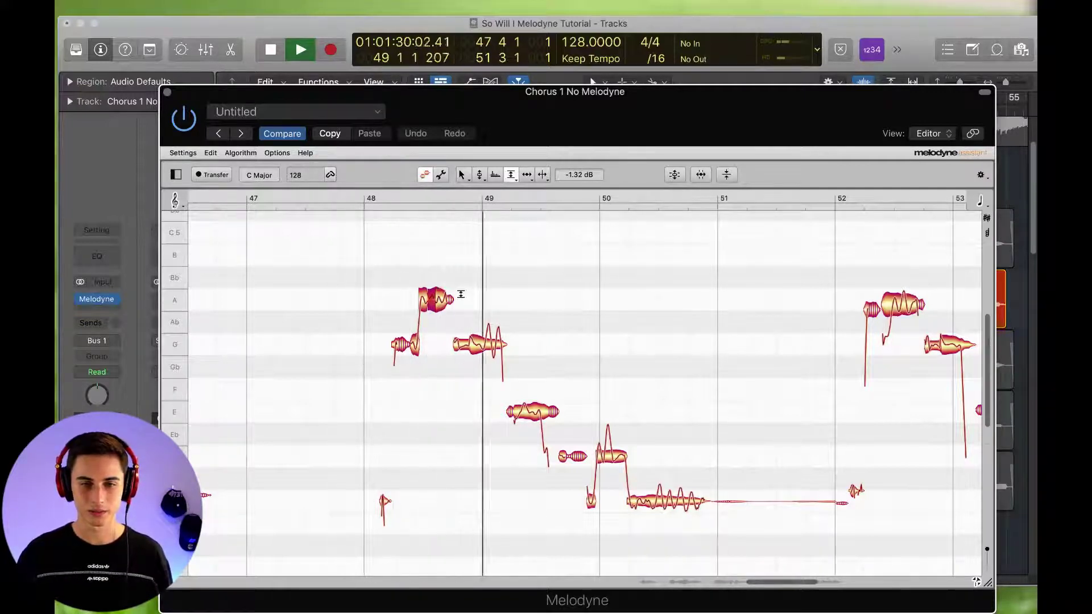
pyautogui.press('space')
pyautogui.moveTo(571, 108); pyautogui.dragTo(580, 75)
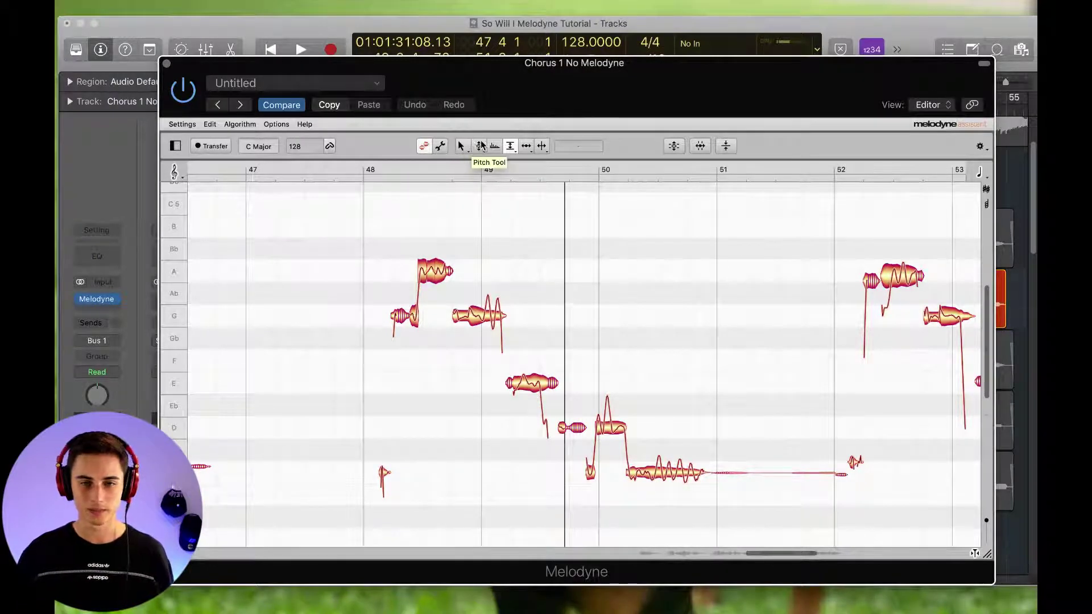
# - Select and deselect the phrase's middle notes, then play from around bar 47
pyautogui.click(481, 146)
pyautogui.moveTo(469, 281); pyautogui.dragTo(706, 494)
pyautogui.click(720, 405)
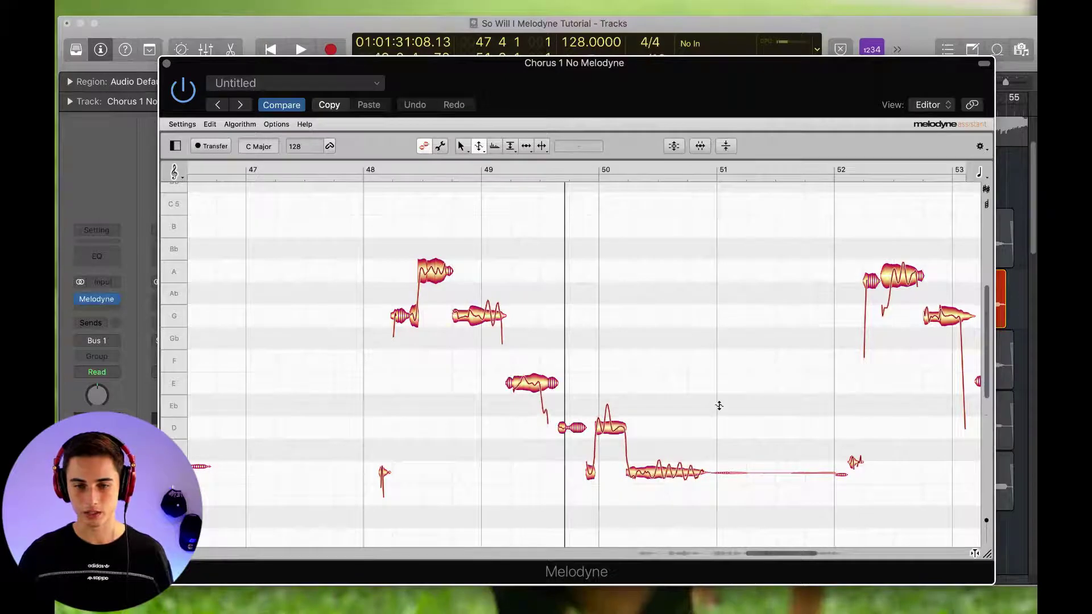
pyautogui.press('space')
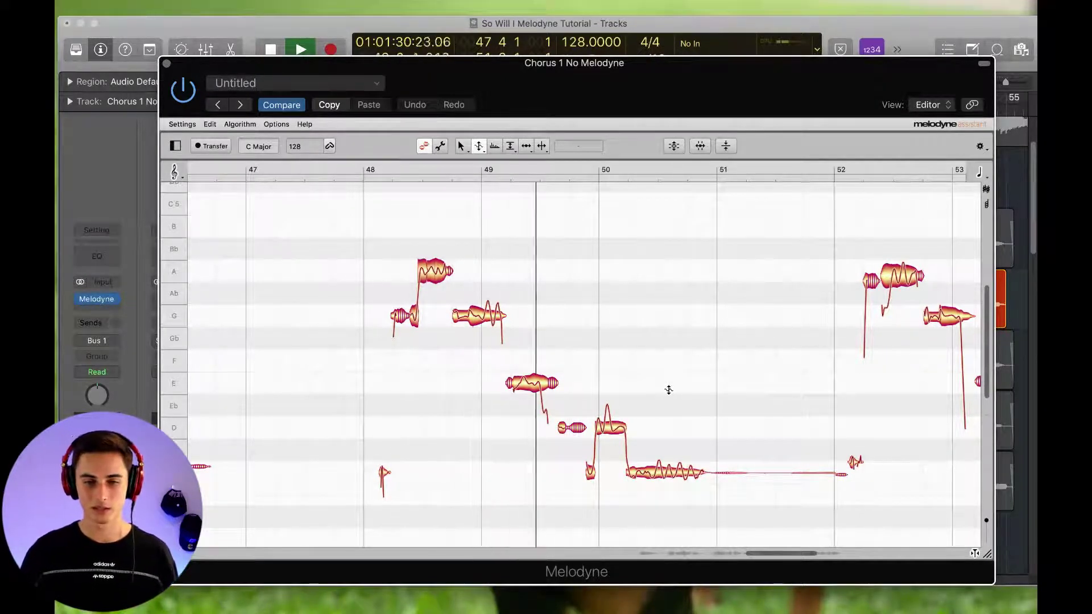
# - Split the E note after bar 49 before its falling tail and pitch-correct it with higher Pitch Center
pyautogui.press('F6')
pyautogui.doubleClick(543, 383)
pyautogui.press('space')
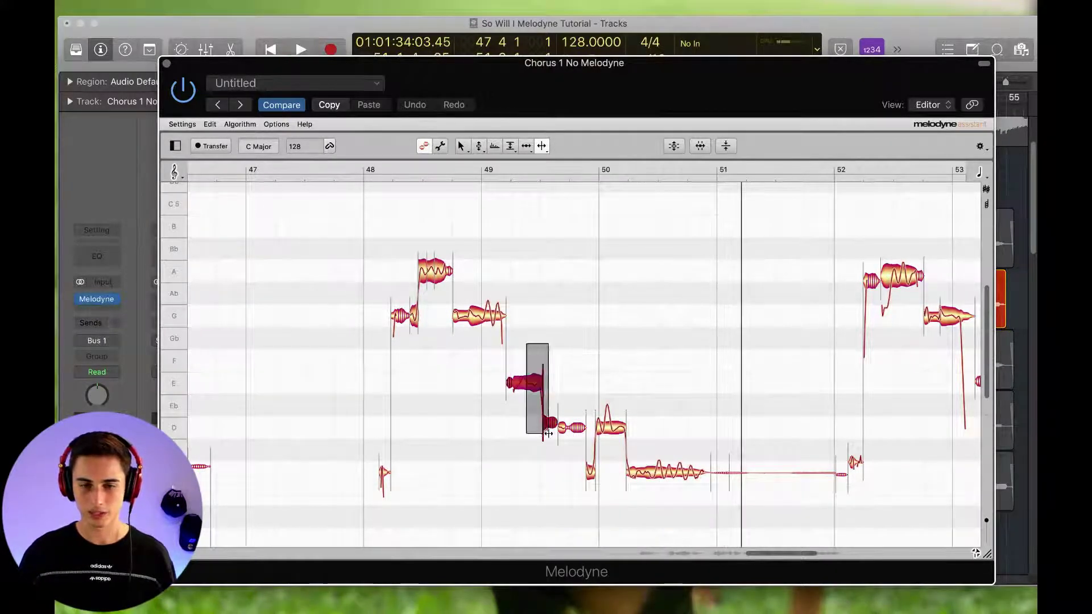
pyautogui.click(673, 146)
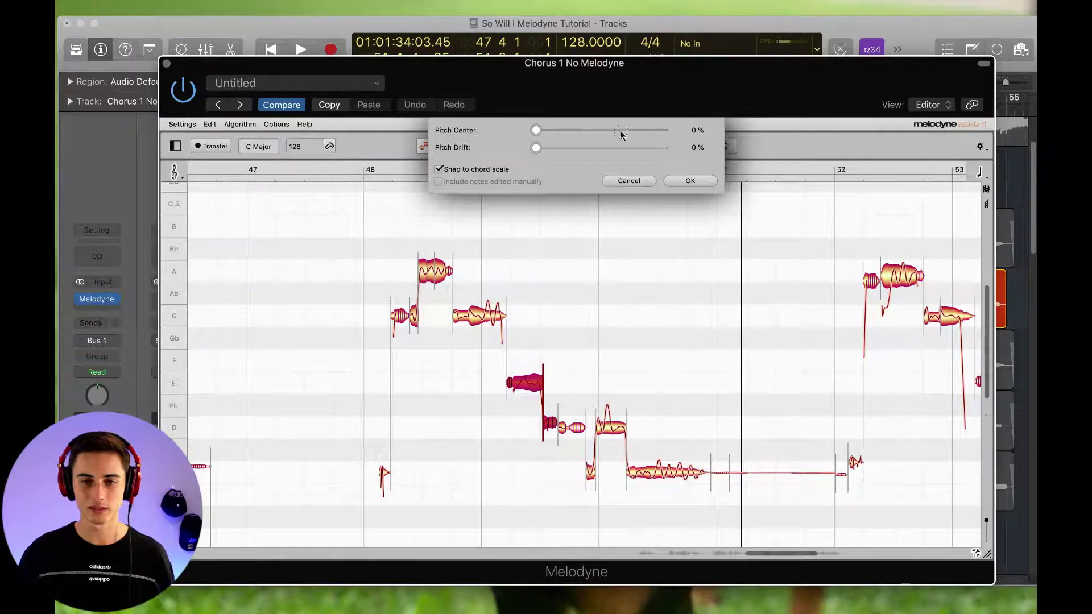
pyautogui.moveTo(621, 126); pyautogui.dragTo(660, 125)
pyautogui.click(693, 180)
pyautogui.click(508, 173)
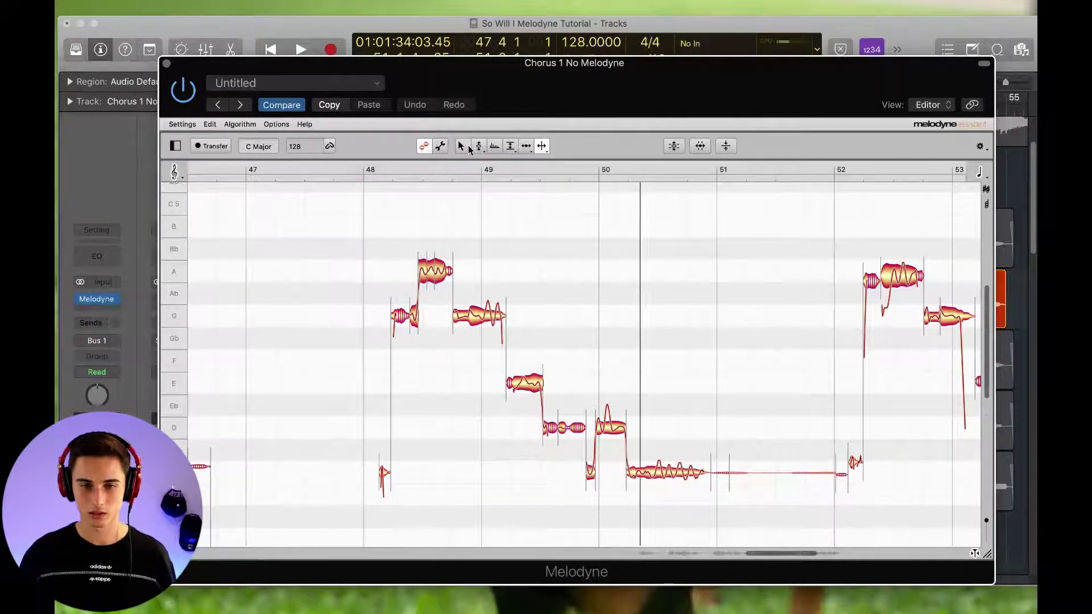
pyautogui.click(479, 146)
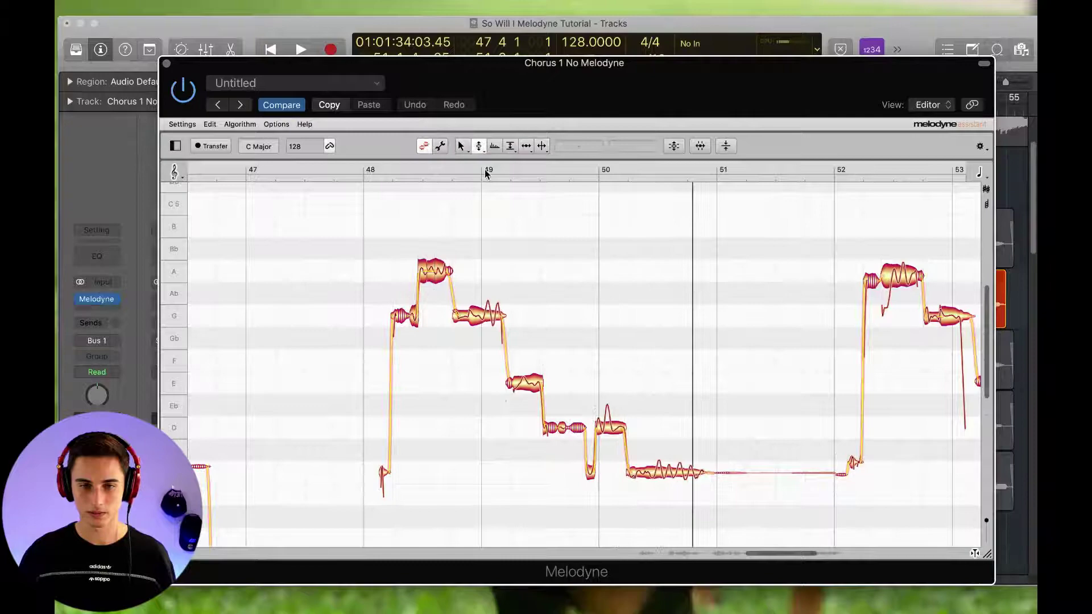
pyautogui.click(538, 385)
# - Move the cycle range to bars 51–55, play it, and select the descending phrase's upper notes
pyautogui.hscroll(10, 519, 364)
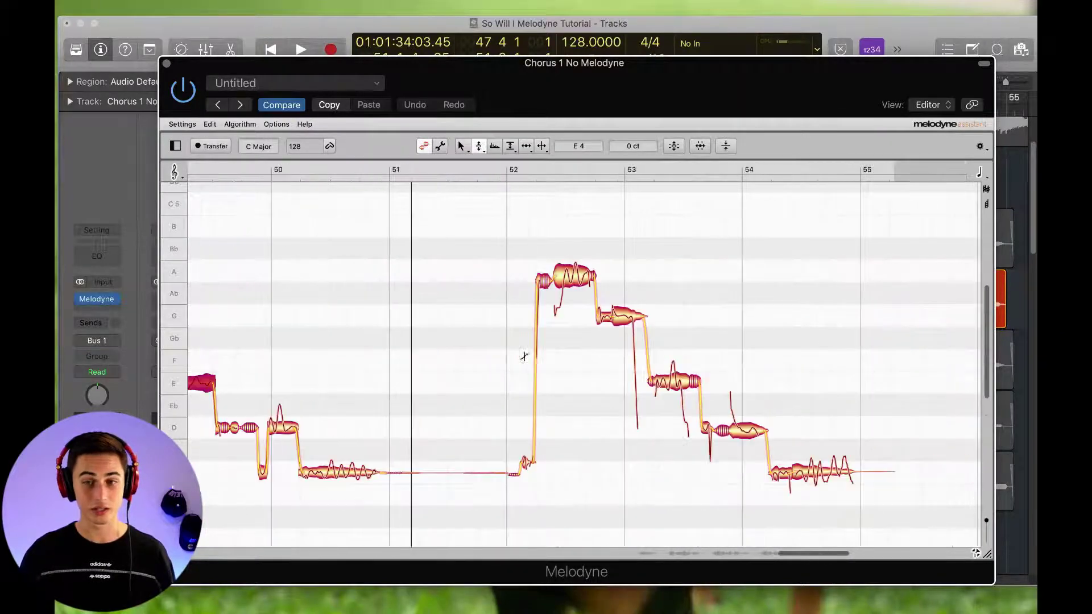
pyautogui.moveTo(699, 98); pyautogui.dragTo(671, 387)
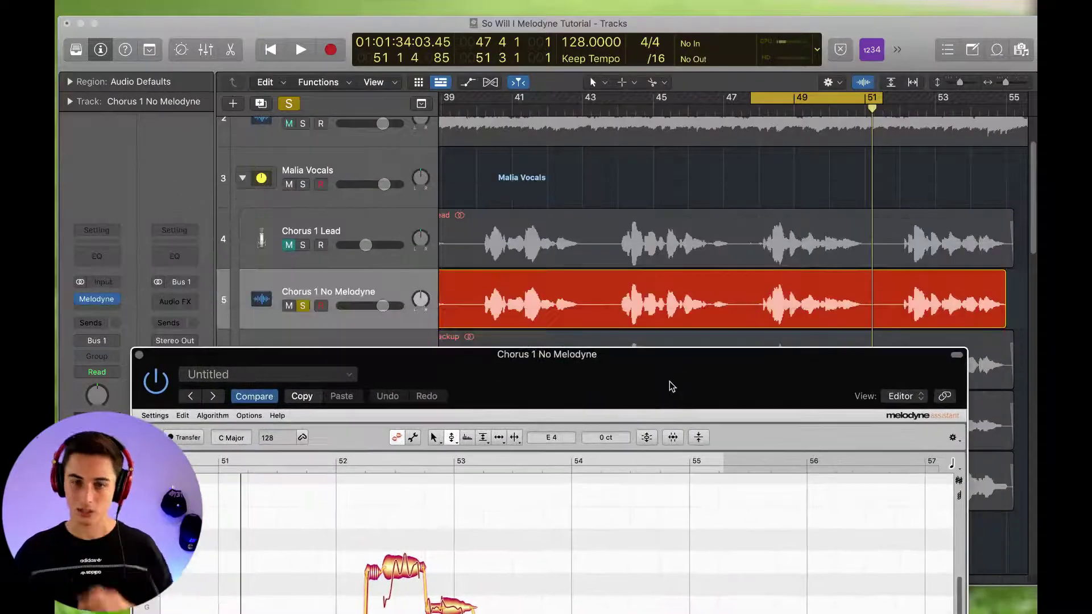
pyautogui.scroll(-1, 765, 294)
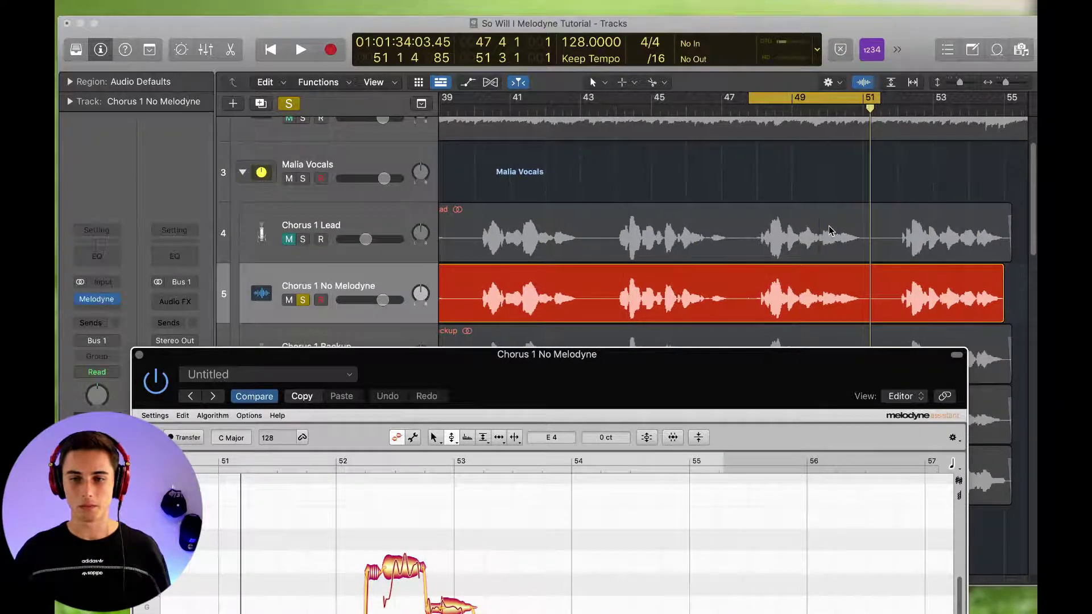
pyautogui.hscroll(3, 784, 134)
pyautogui.moveTo(746, 99); pyautogui.dragTo(811, 108)
pyautogui.moveTo(674, 375); pyautogui.dragTo(691, 145)
pyautogui.press('space')
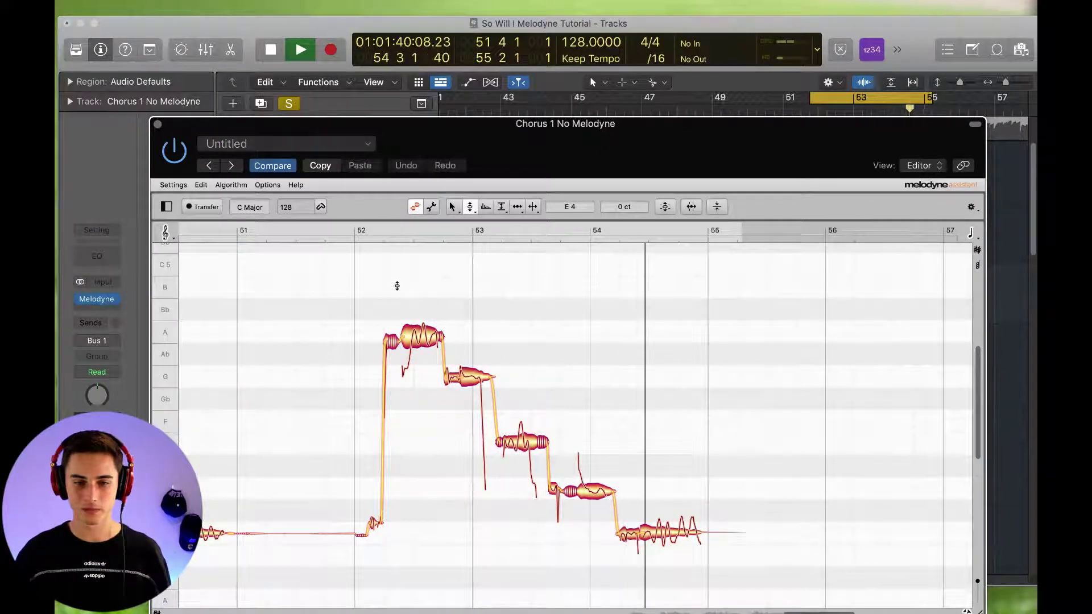
pyautogui.moveTo(379, 283); pyautogui.dragTo(756, 547)
# - Stop playback and split off the start of the A note at bar 52
pyautogui.press('space')
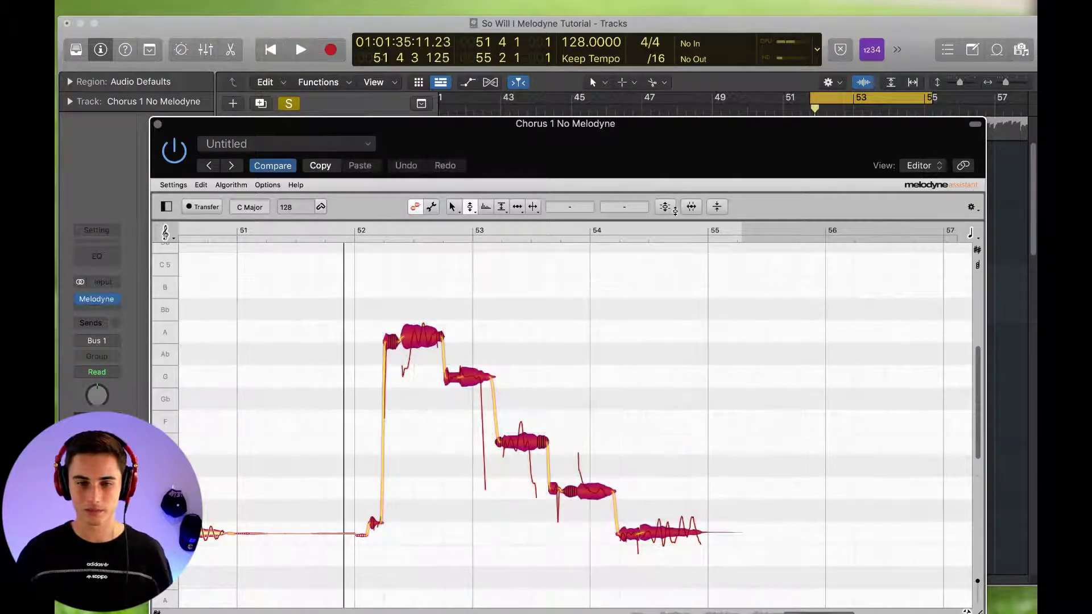
pyautogui.click(666, 207)
pyautogui.click(680, 241)
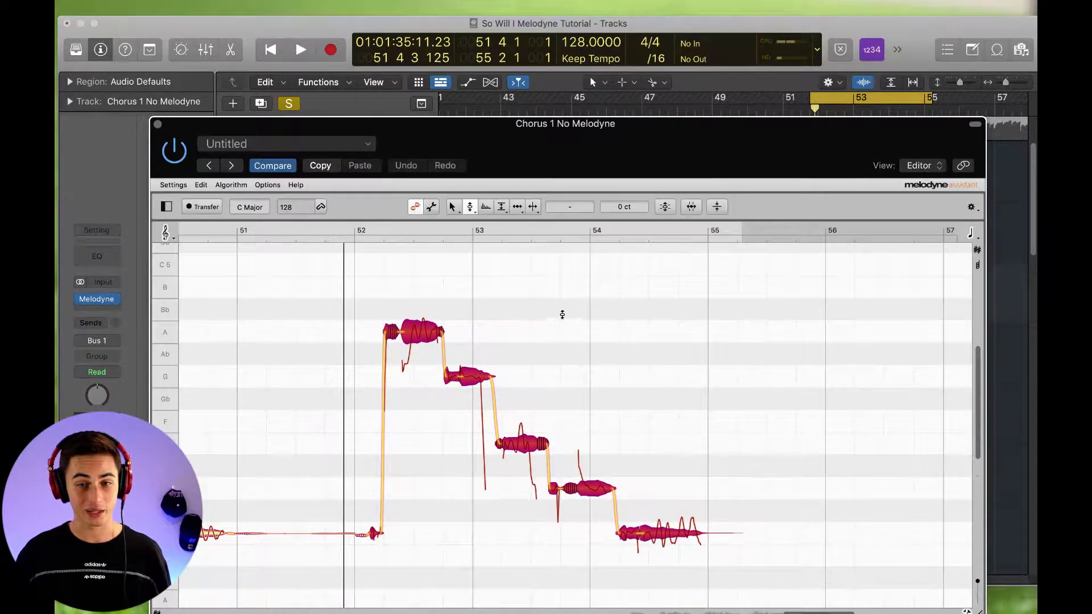
pyautogui.click(533, 207)
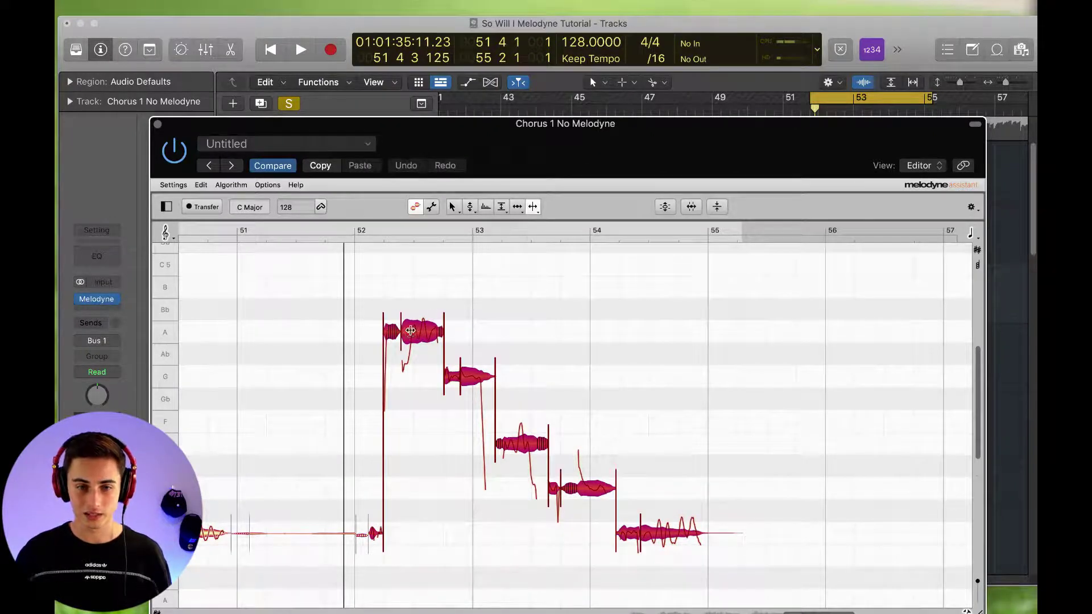
pyautogui.doubleClick(410, 330)
# - Pitch-correct the split-off piece at 100% Pitch Center and play it back
pyautogui.click(452, 206)
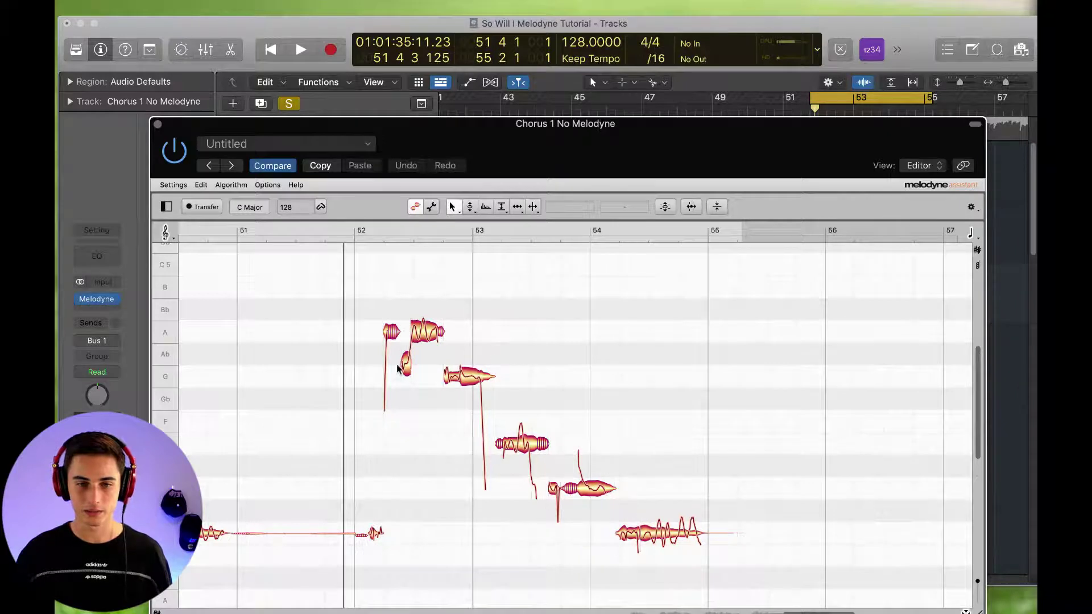
pyautogui.click(406, 375)
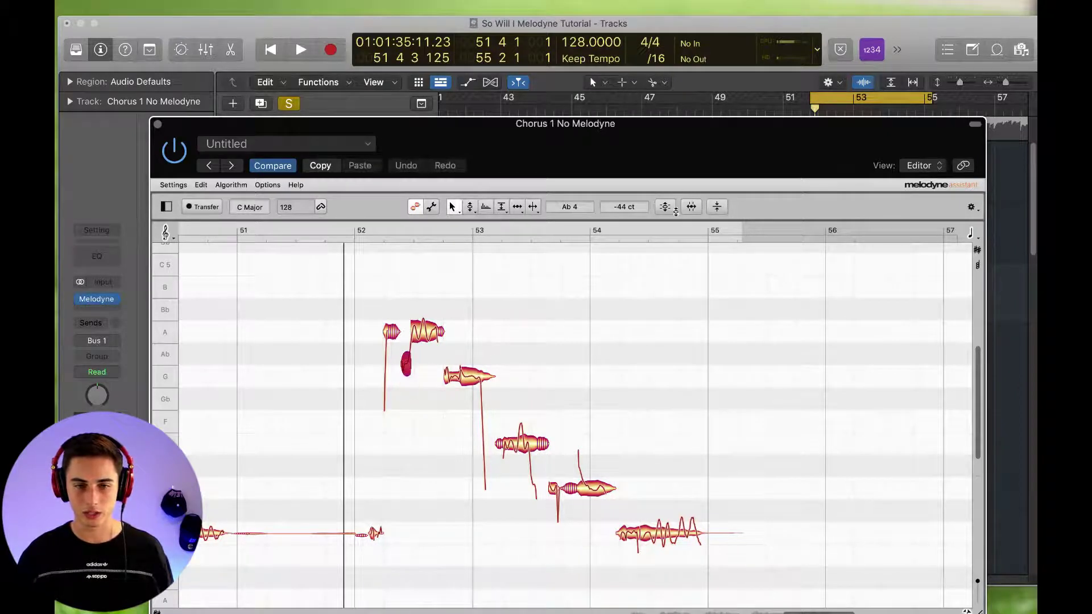
pyautogui.click(666, 207)
pyautogui.moveTo(781, 192); pyautogui.dragTo(784, 193)
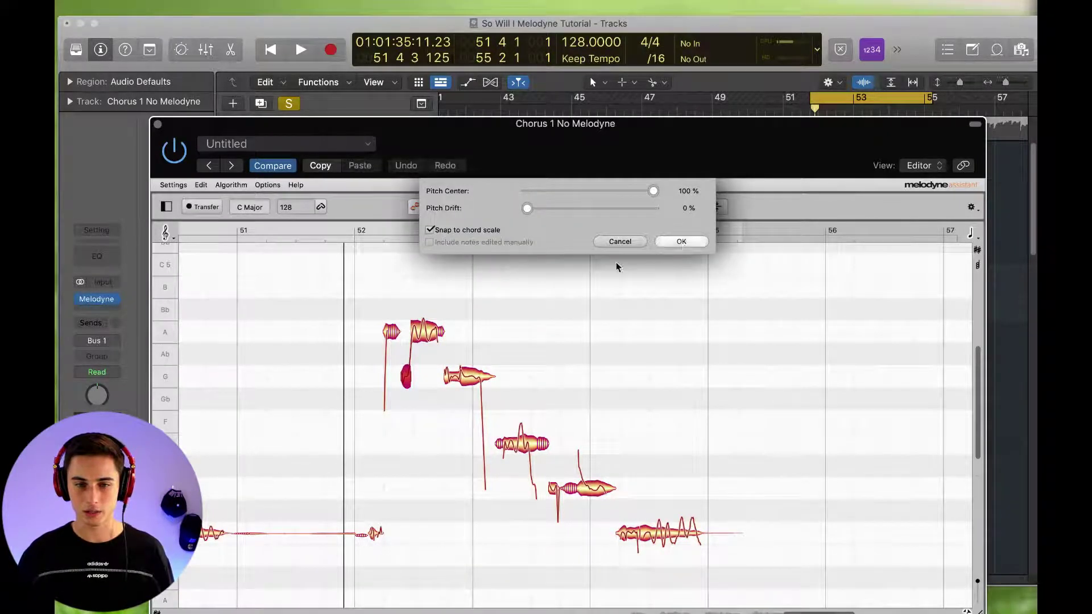
pyautogui.press('Return')
pyautogui.press('space')
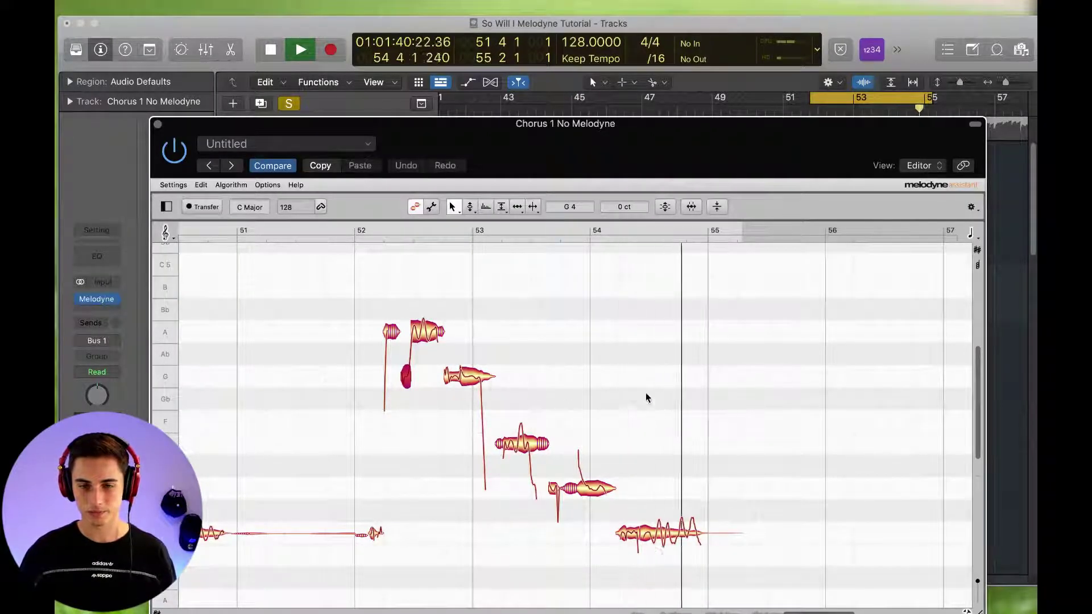
pyautogui.press('space')
pyautogui.click(469, 206)
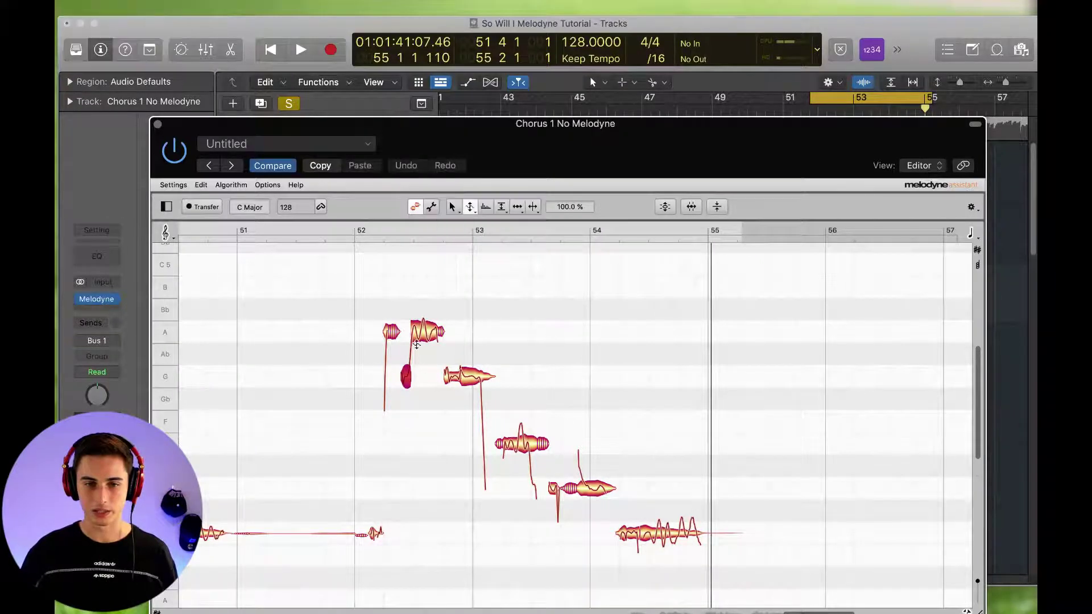
pyautogui.click(418, 346)
pyautogui.click(405, 380)
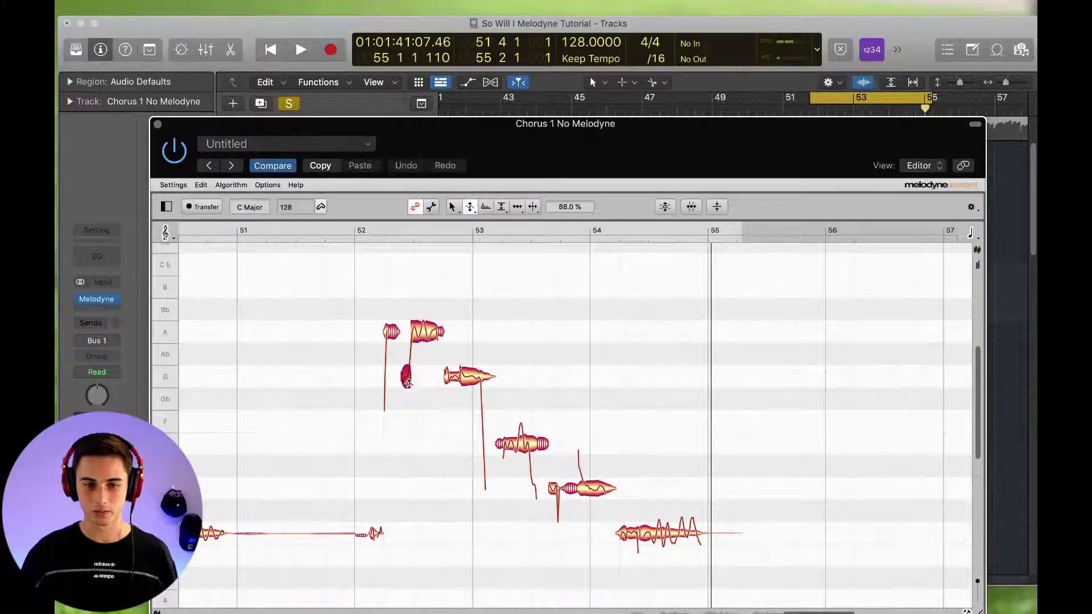
pyautogui.click(654, 531)
pyautogui.click(637, 535)
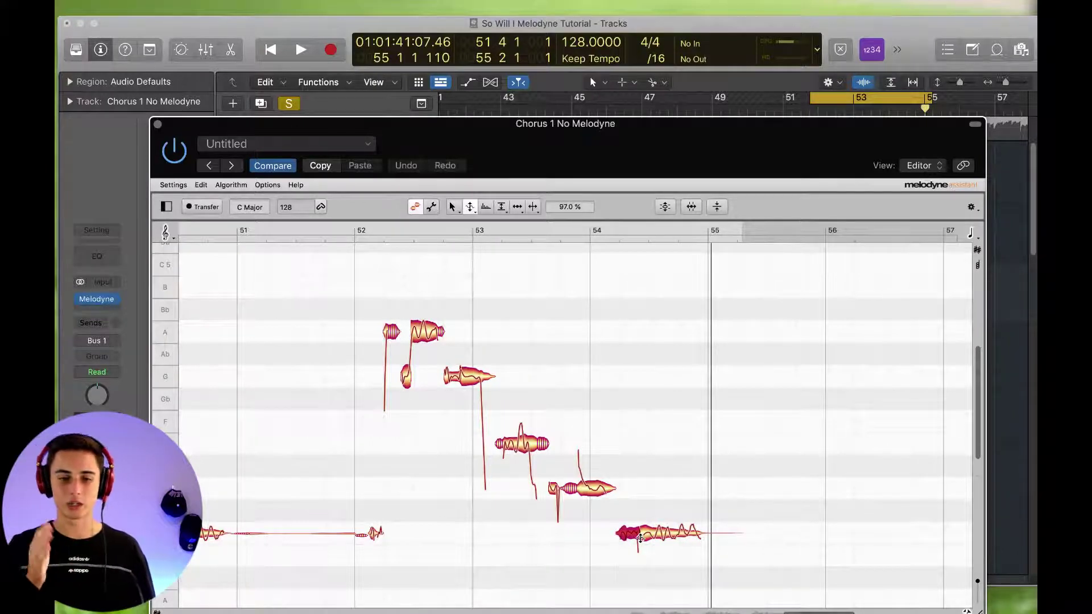
pyautogui.click(676, 534)
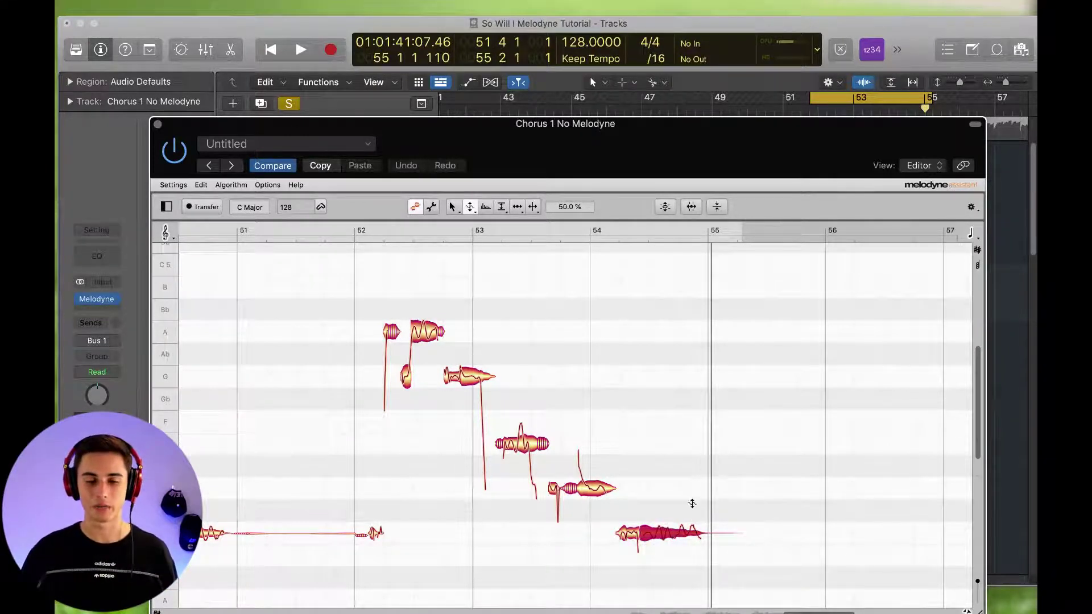
pyautogui.press('space')
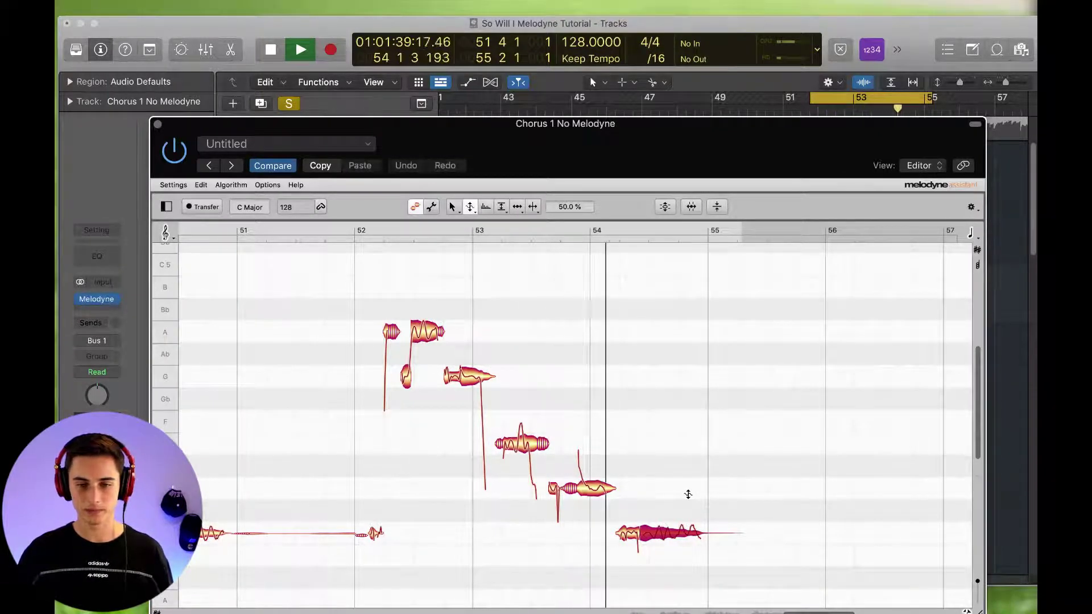
pyautogui.press('space')
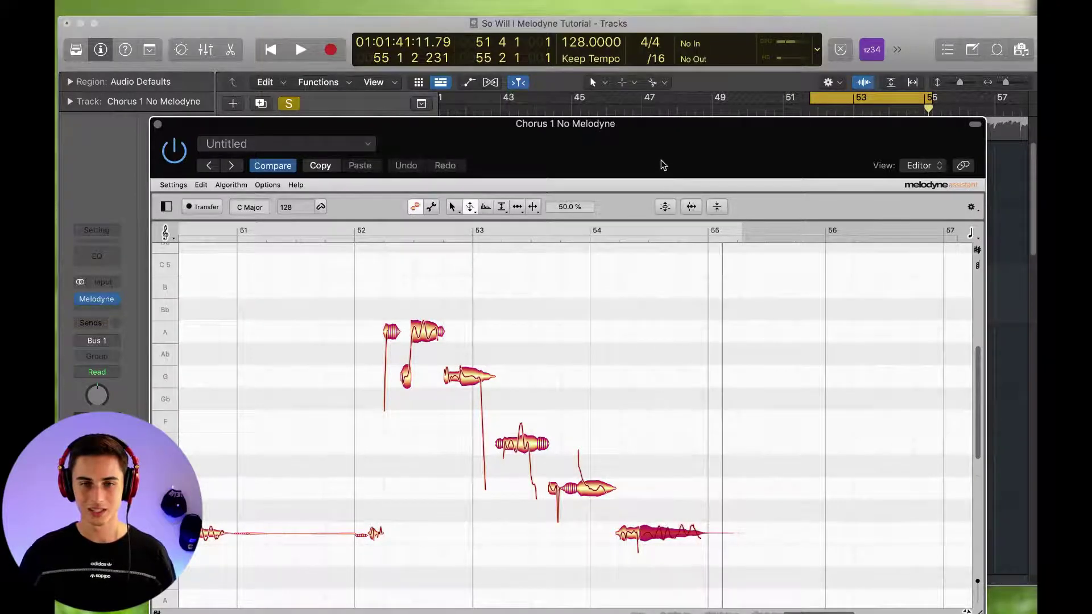
# - Close the Melodyne editor, zoom out, and set the cycle range to bars 37–55
pyautogui.moveTo(660, 149); pyautogui.dragTo(652, 79)
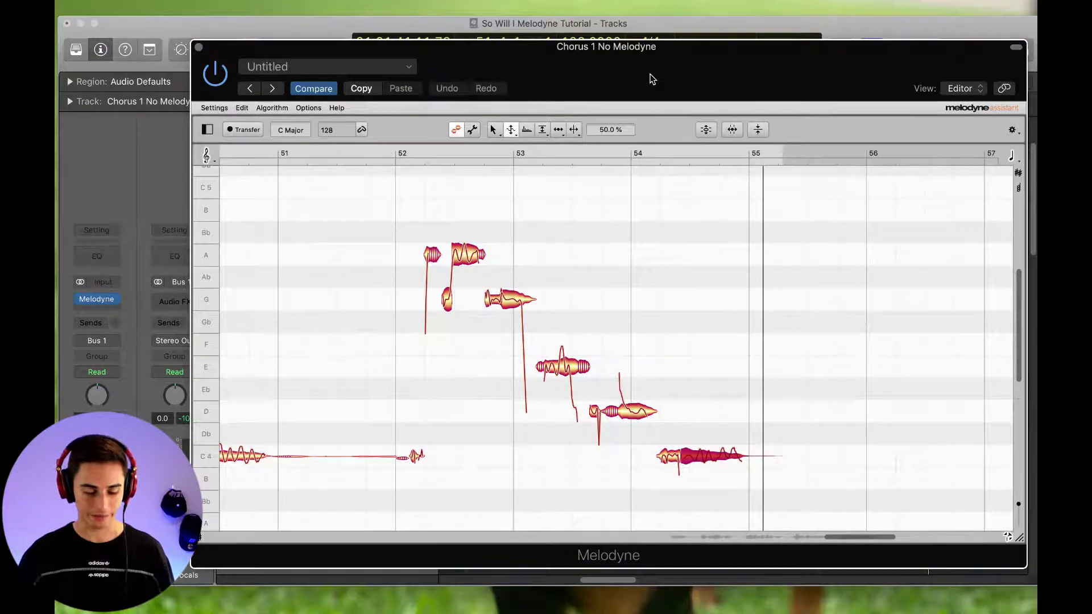
pyautogui.press('super+w')
pyautogui.press('super+Left')
pyautogui.press('super+Left')
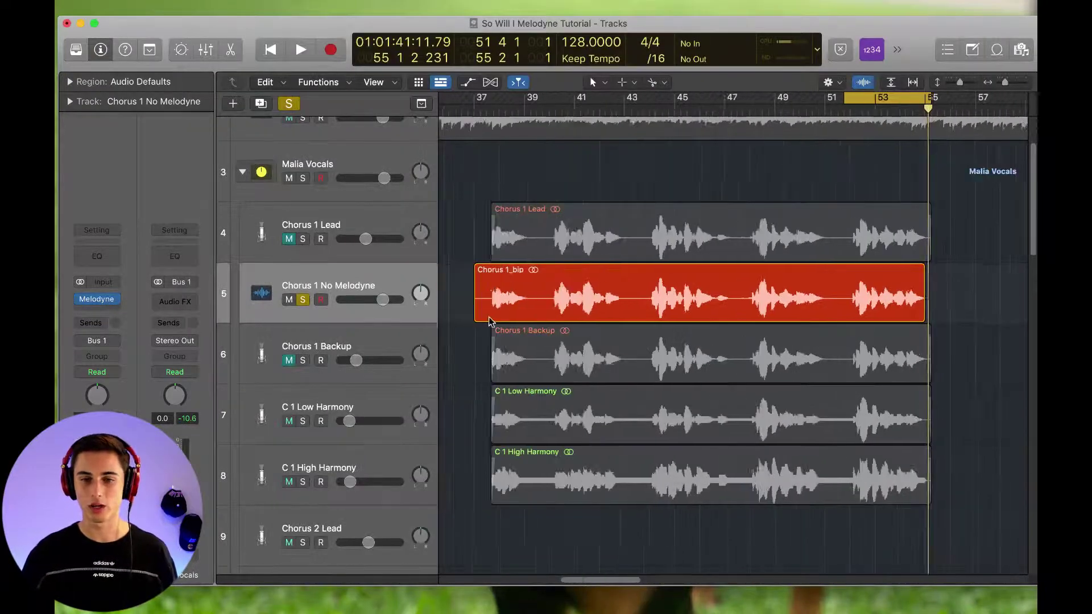
pyautogui.moveTo(560, 97); pyautogui.dragTo(927, 111)
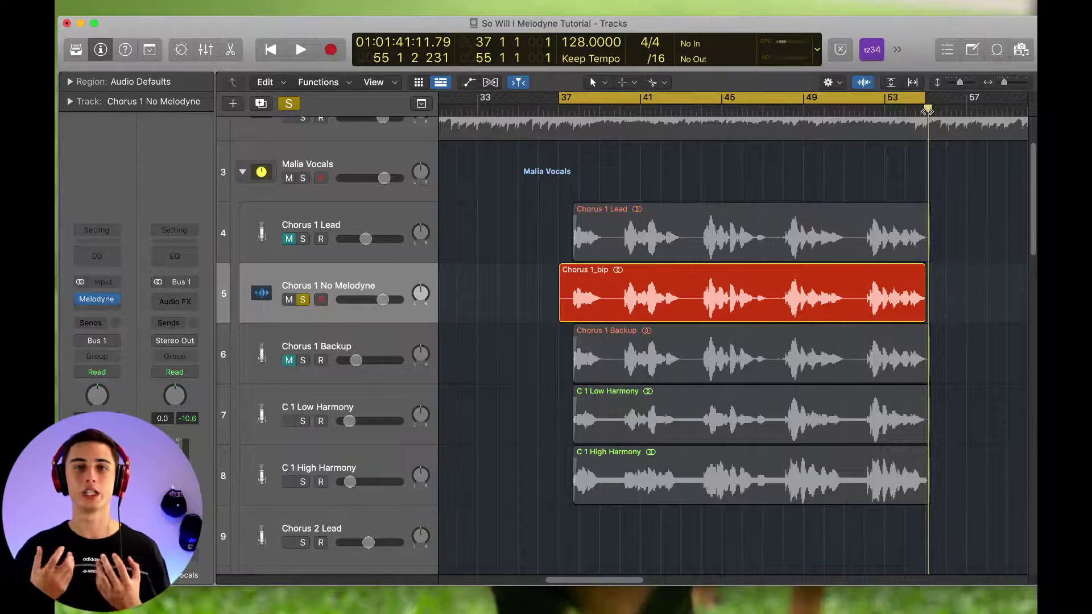
# - Bounce the Chorus 1_bip region in place onto a new track
pyautogui.click(722, 316)
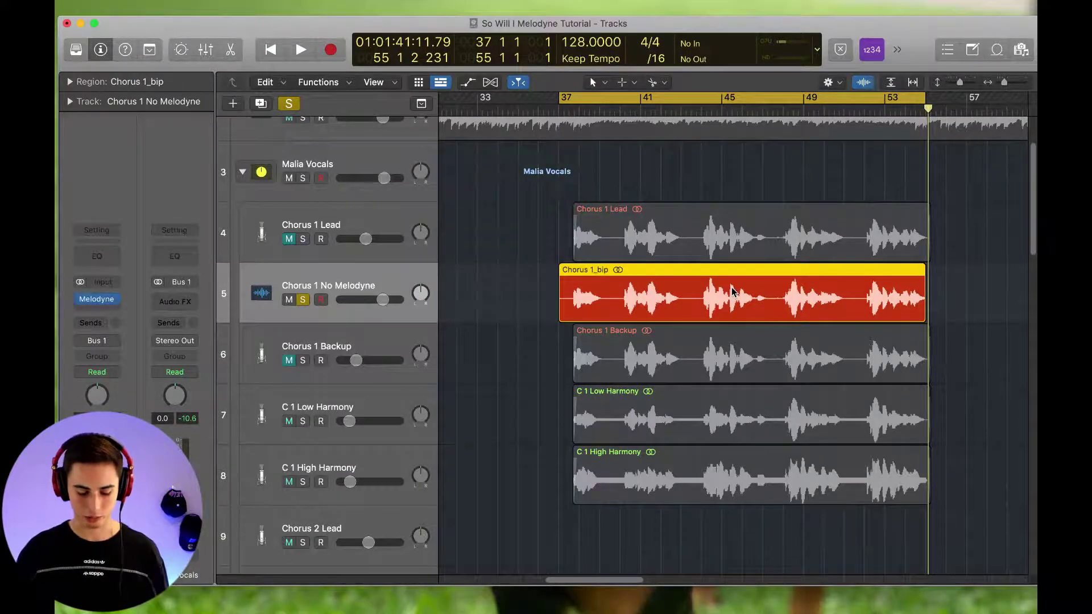
pyautogui.hotkey('ctrl', 'b')
pyautogui.press('Return')
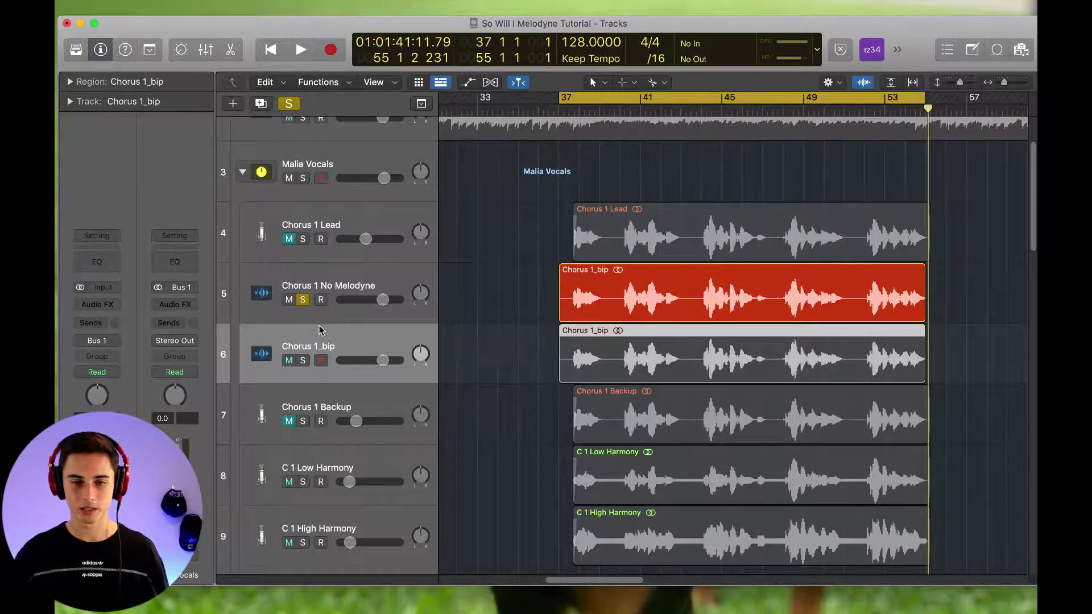
# - Move the bounced region onto Chorus 1 Lead, mute Chorus 1 No Melodyne, and solo Chorus 1 Lead
pyautogui.moveTo(666, 341); pyautogui.dragTo(663, 244)
pyautogui.click(291, 300)
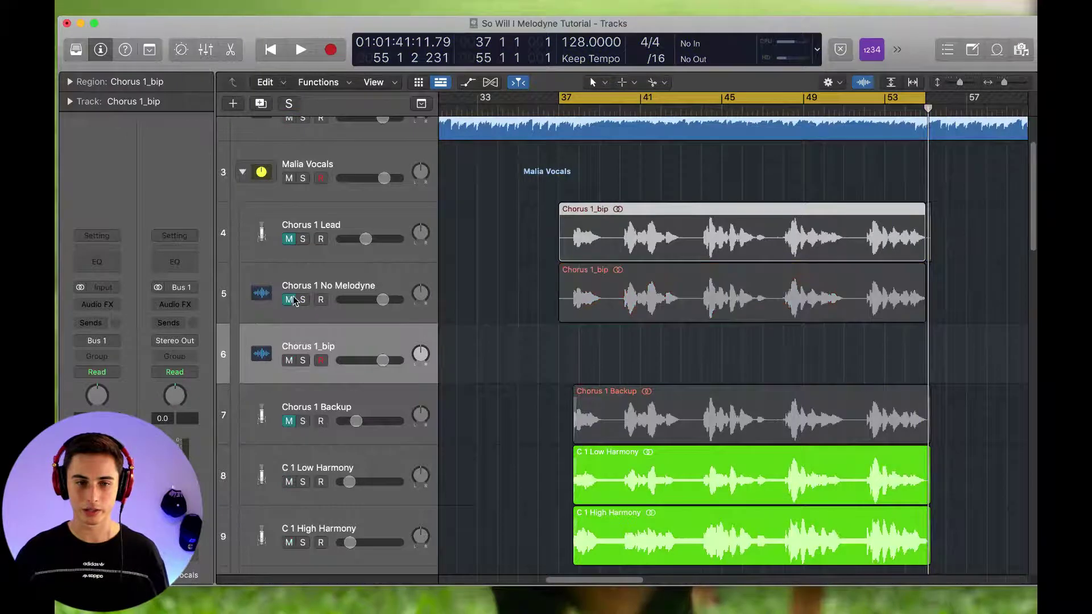
pyautogui.click(303, 239)
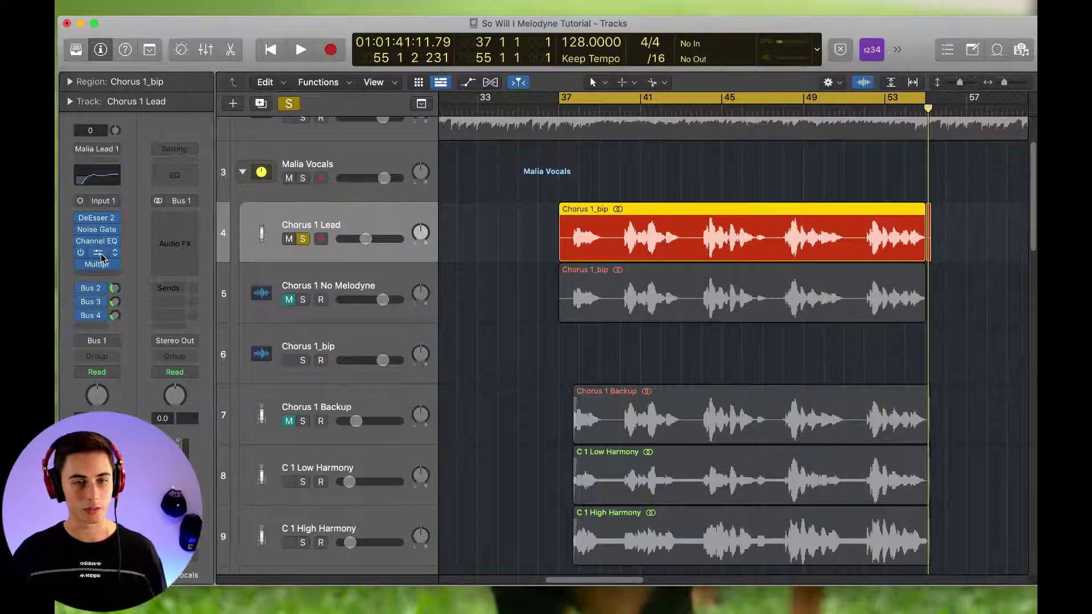
# - Check the Bus 2 reverb, Bus 3, and Bus 4 delay sends on the lead vocal
pyautogui.click(91, 287)
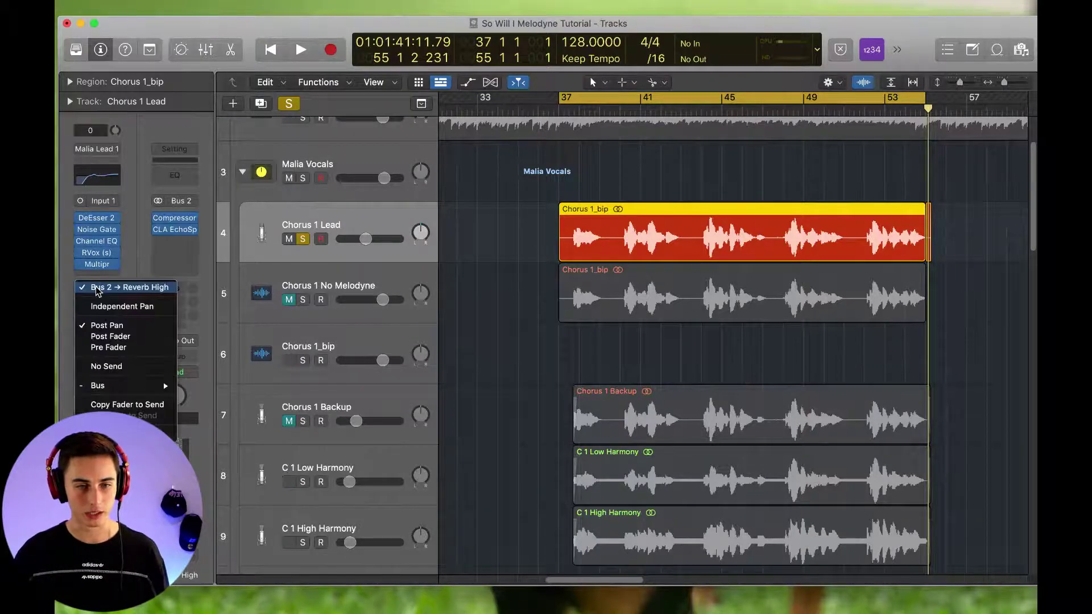
pyautogui.click(134, 269)
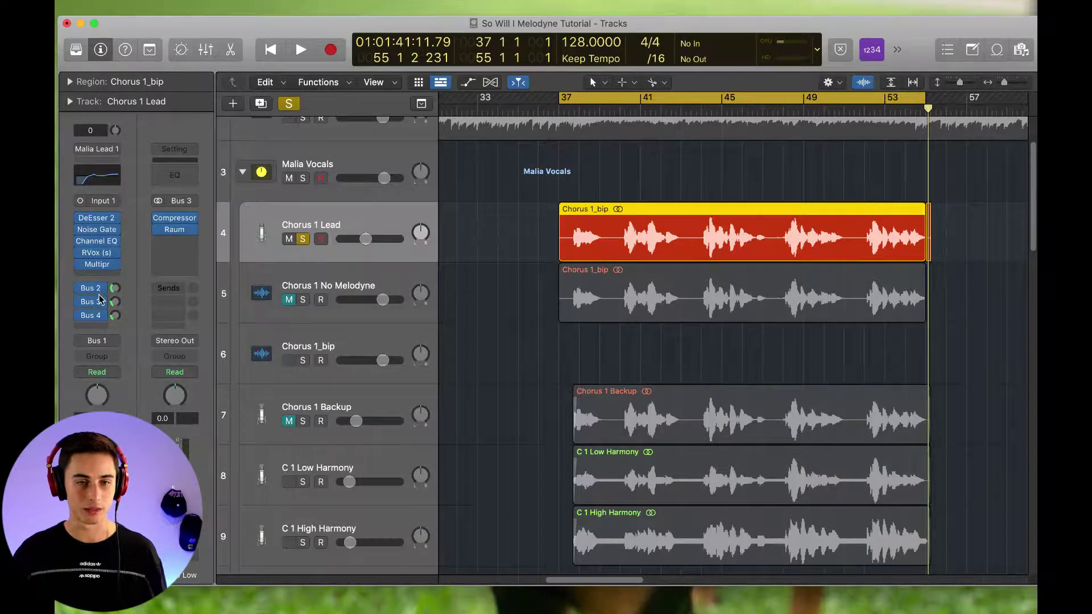
pyautogui.click(91, 315)
pyautogui.click(91, 315)
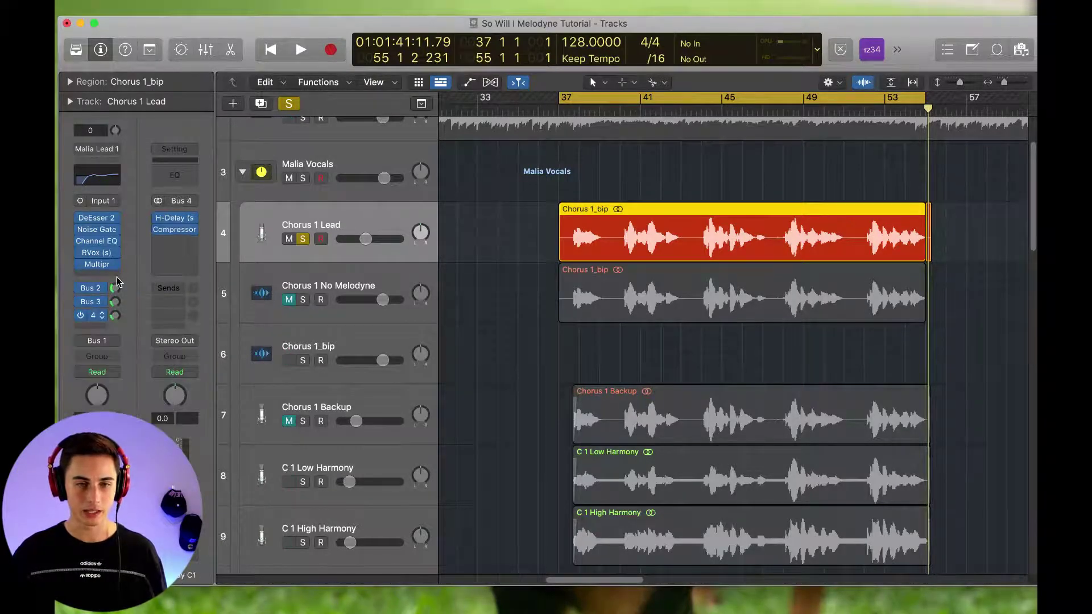
# - Deselect the Chorus 1_bip region and take Chorus 1 Lead out of solo, leaving it unmuted
pyautogui.hscroll(2, 526, 297)
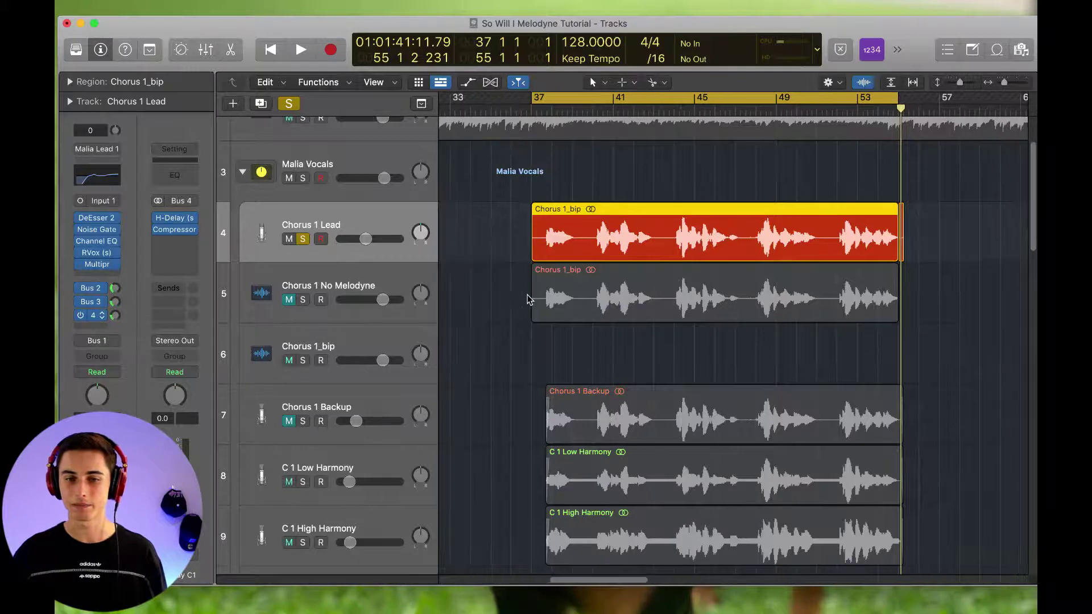
pyautogui.click(629, 359)
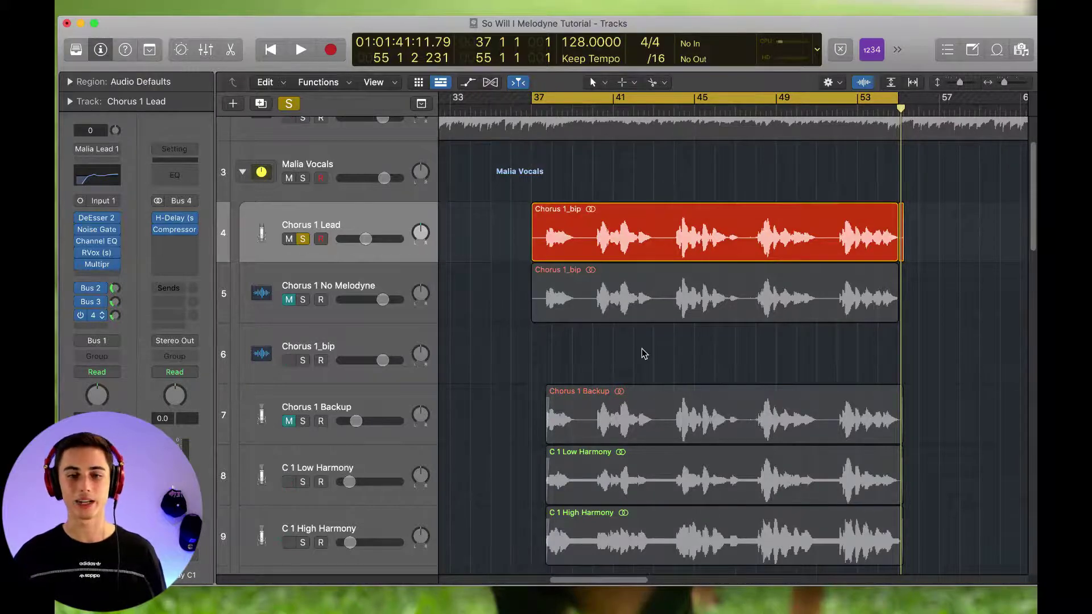
pyautogui.click(302, 239)
pyautogui.click(288, 239)
pyautogui.click(289, 239)
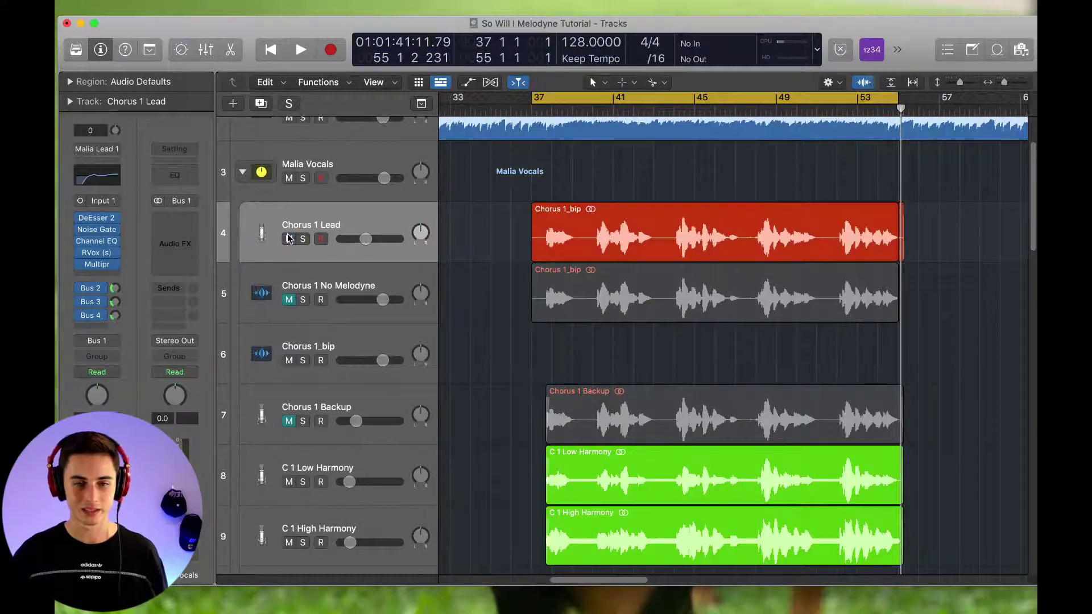
pyautogui.click(289, 420)
pyautogui.press('space')
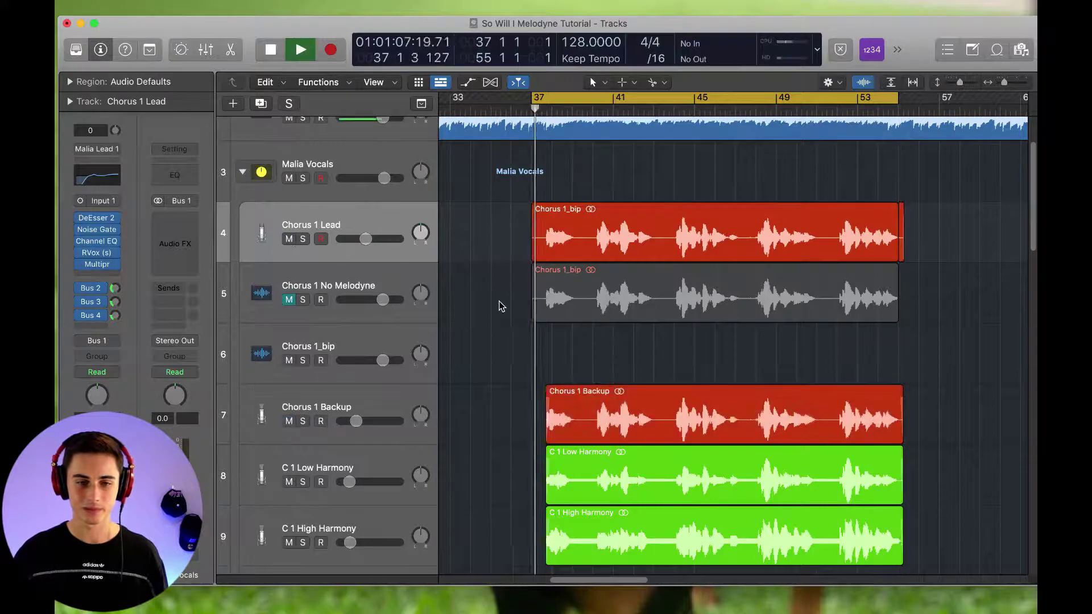
pyautogui.press('super+Right')
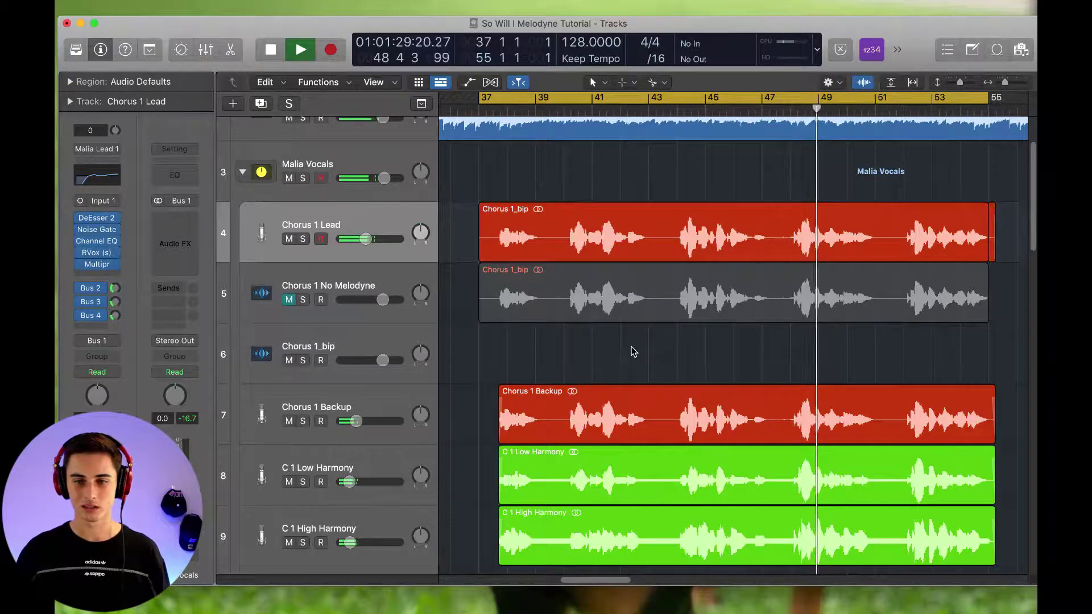
pyautogui.press('super+Left')
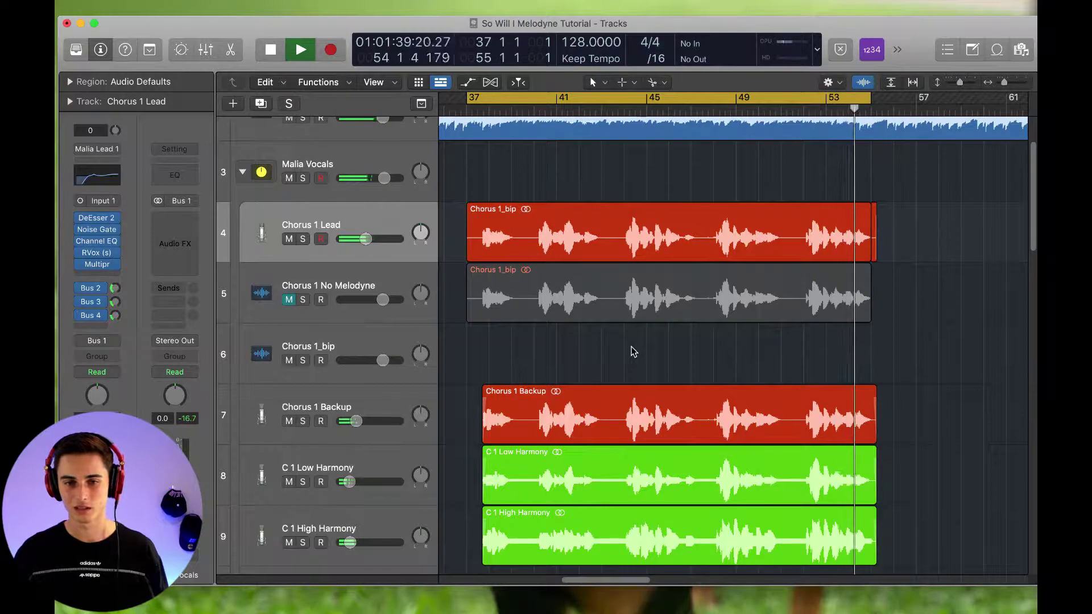
pyautogui.press('space')
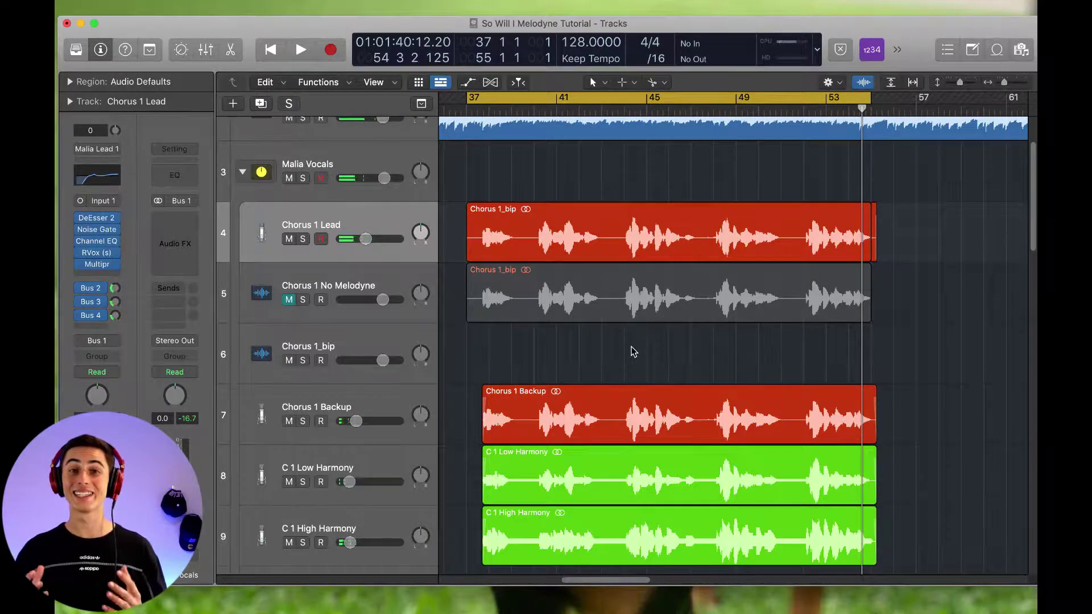